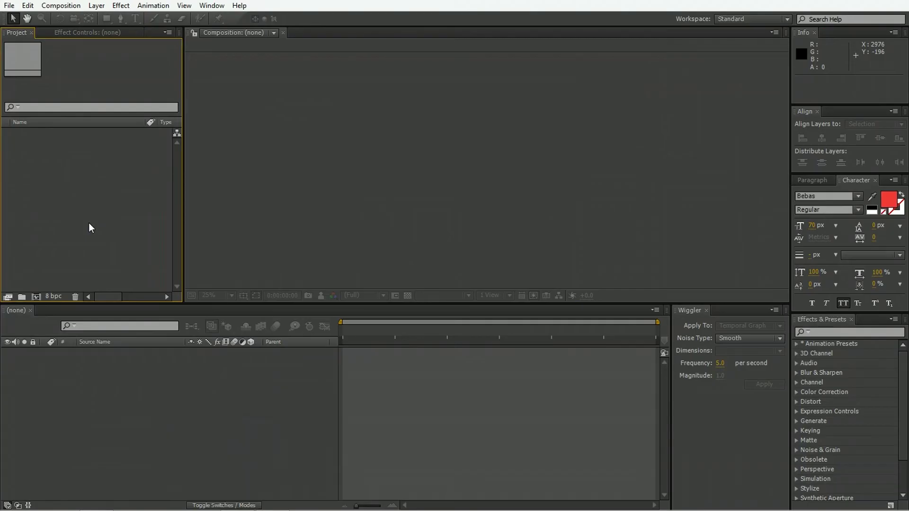
Create the 'Noise o meter' composition with the HDTV 1080 25 preset and a one-minute duration
left_click(36, 296)
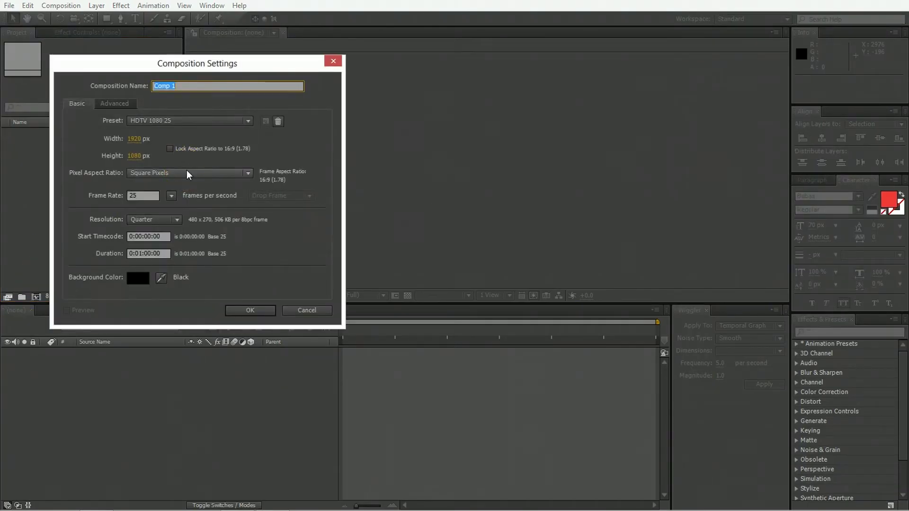
type("Noise o meter")
left_click(181, 121)
left_click(179, 120)
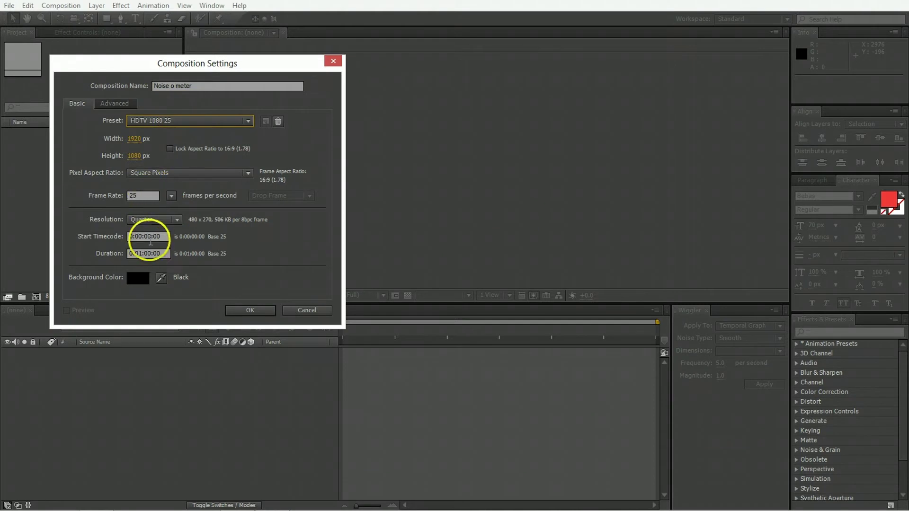
left_click(162, 257)
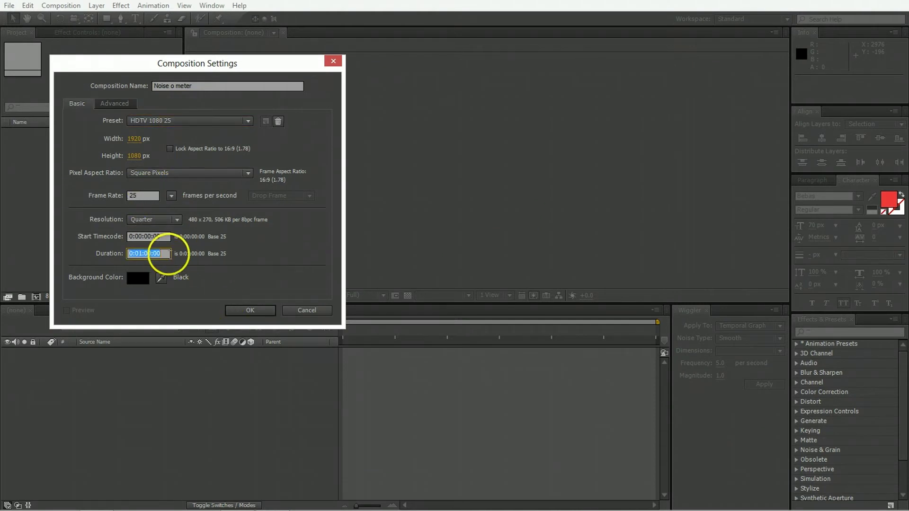
type("1.00.0")
key("Return")
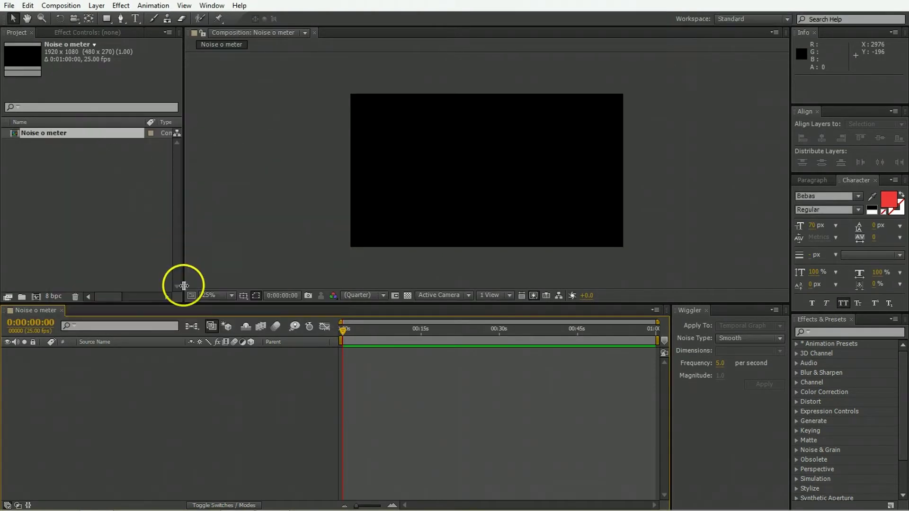
Add a full-frame pale yellow solid layer (colour values 60, 50, 100)
right_click(85, 384)
mouse_move(133, 267)
left_click(284, 297)
left_click(223, 310)
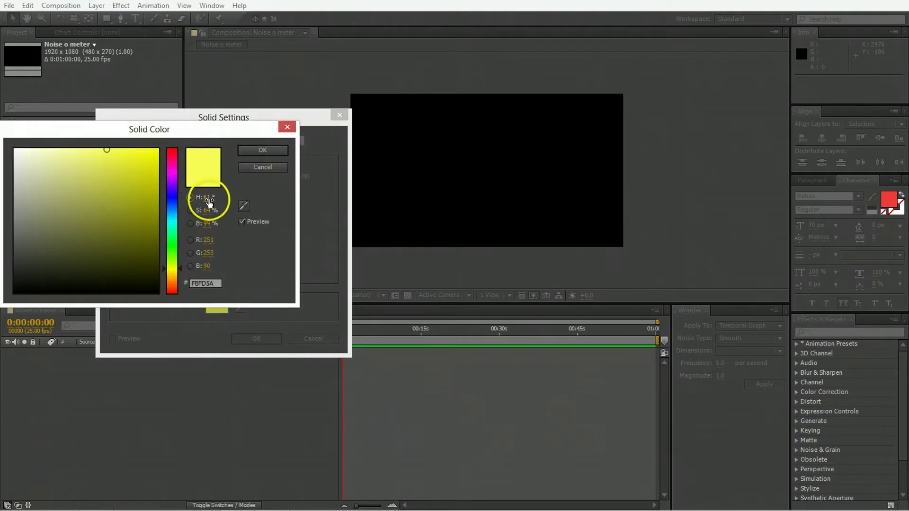
type("60")
key("Tab")
type("50")
key("Tab")
type("100")
key("Return")
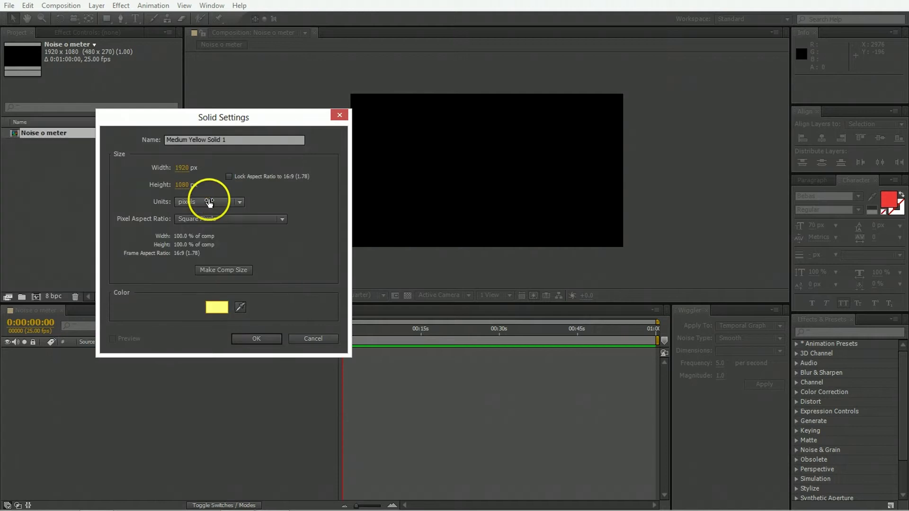
left_click(258, 338)
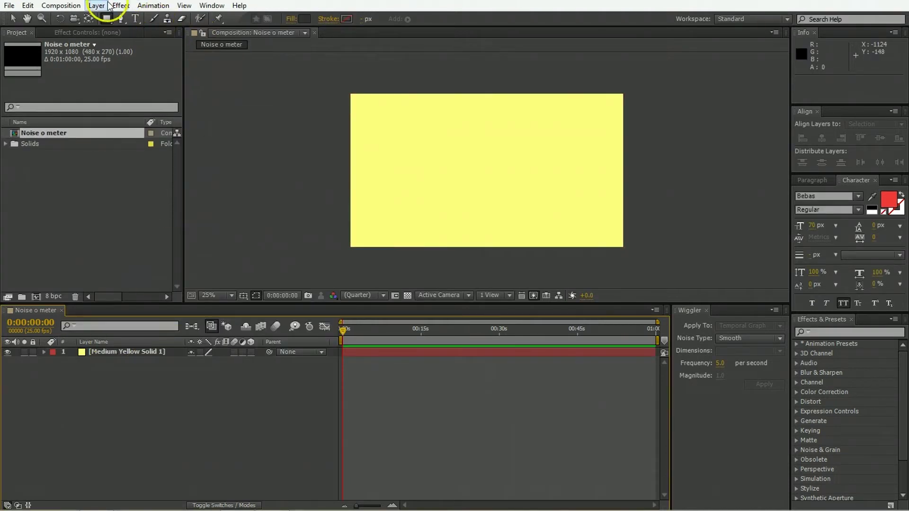
Add a new shape layer and rename it Needle
left_click(97, 5)
mouse_move(112, 19)
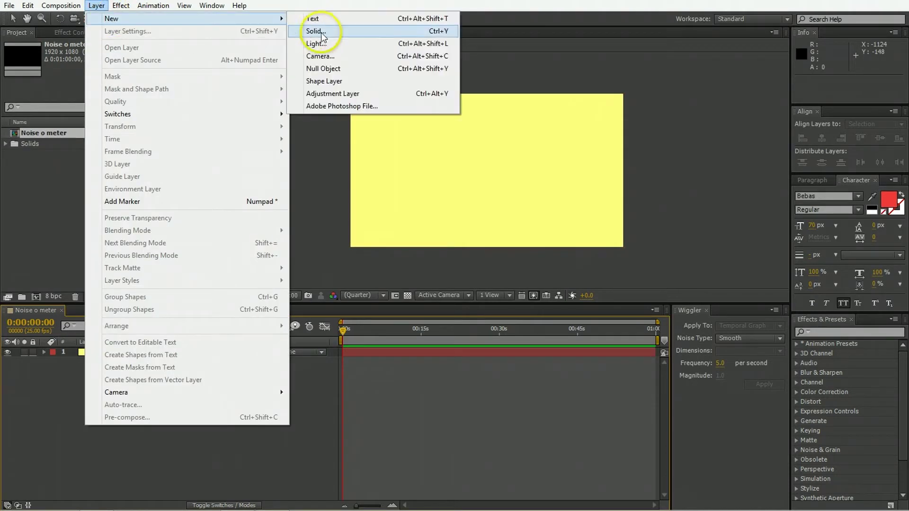
left_click(346, 82)
left_click(102, 351)
key("Return")
type("Needle")
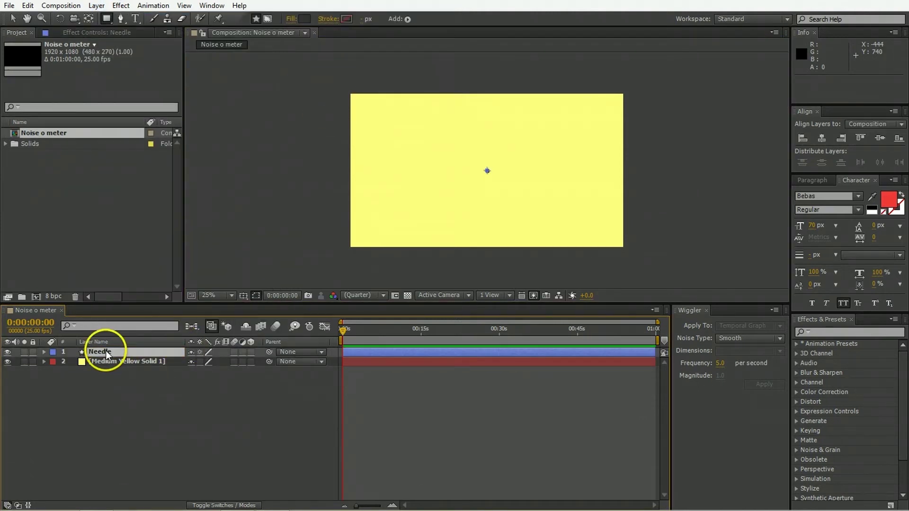
key("Return")
Give Needle a 50×250 rectangle path positioned at 0,-125
left_click(407, 19)
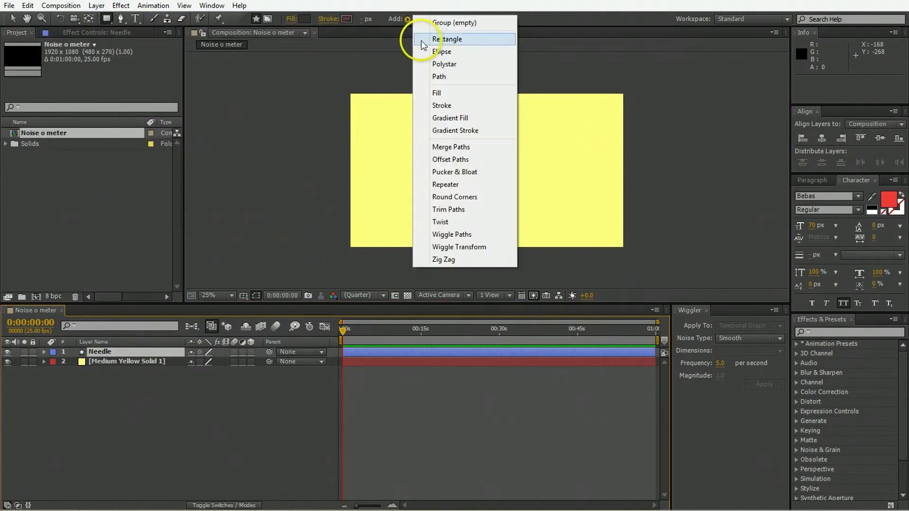
left_click(447, 38)
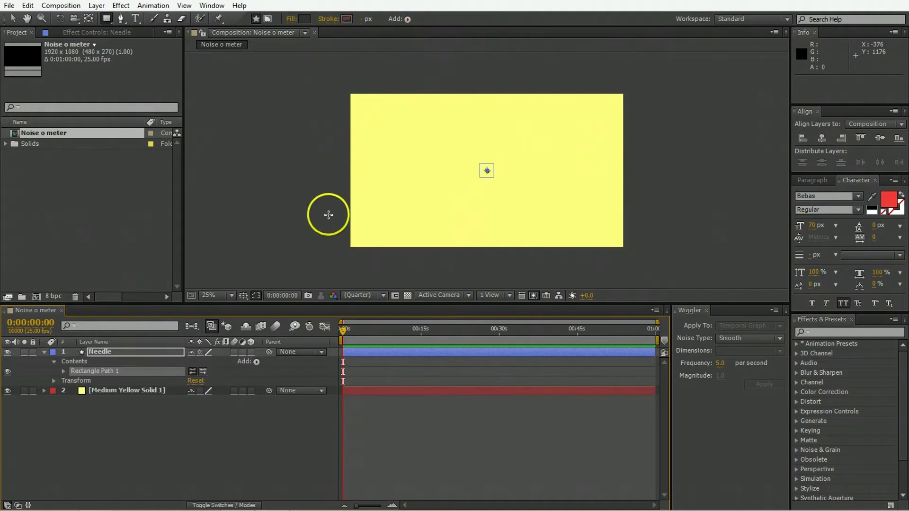
left_click(65, 371)
left_click(206, 381)
type("50")
key("Tab")
type("2")
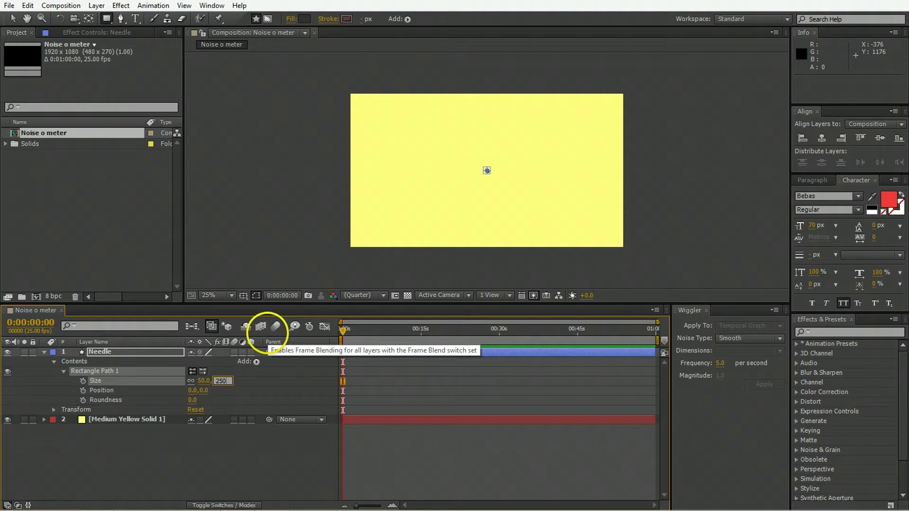
key("Return")
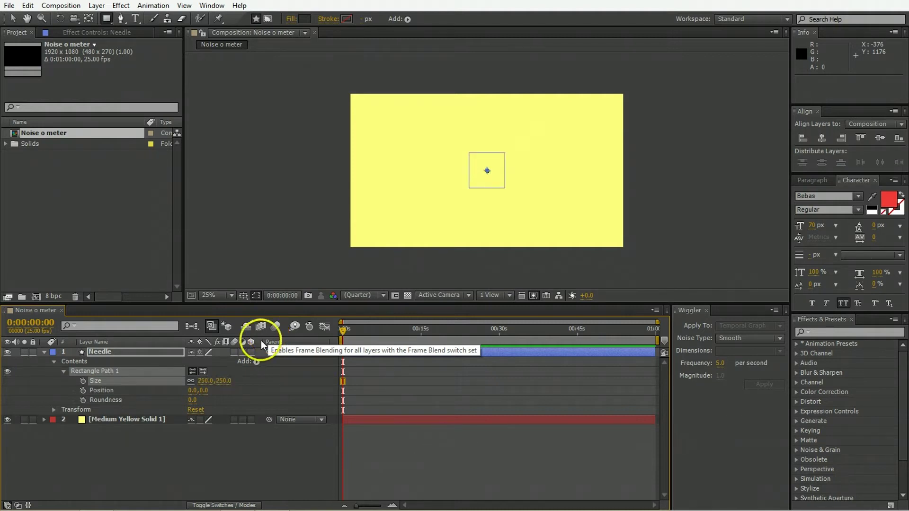
left_click(204, 381)
type("50")
key("Tab")
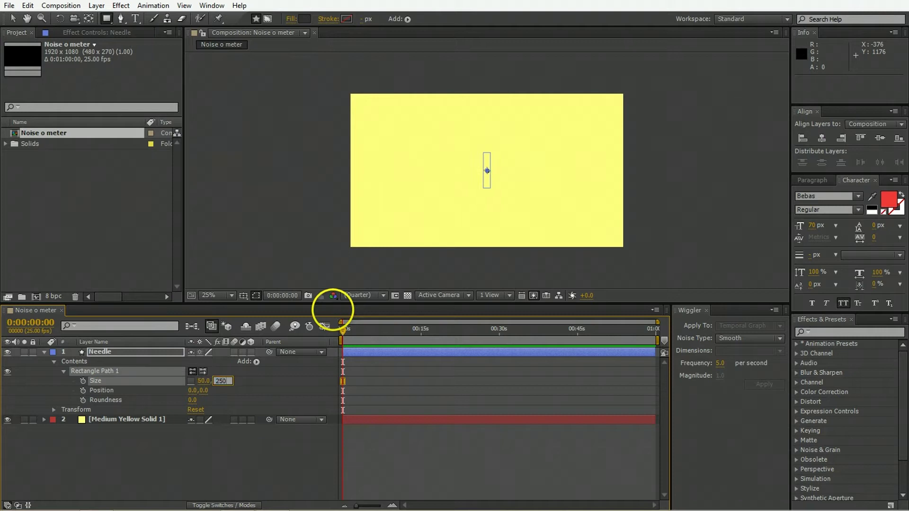
left_click(270, 371)
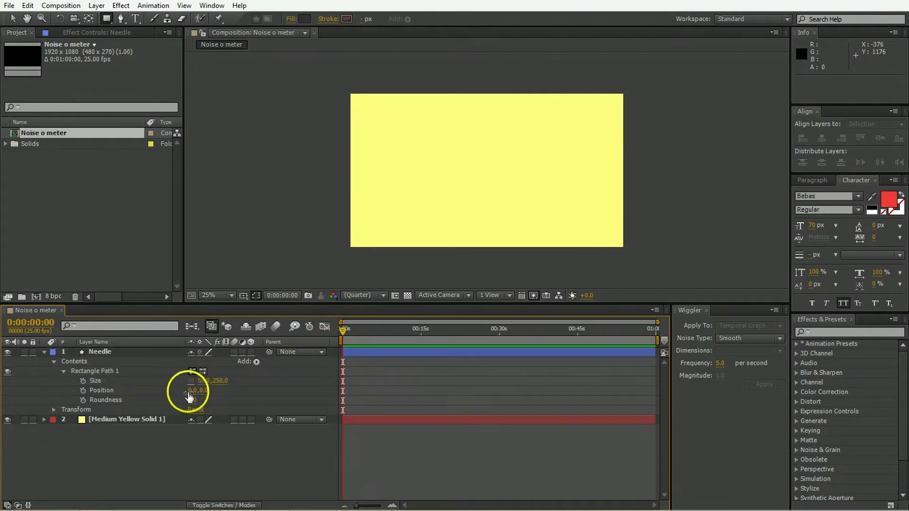
mouse_move(203, 396)
left_mouse_down()
mouse_move(209, 388)
mouse_move(212, 399)
left_mouse_up()
left_click(198, 400)
Add a black fill to the Needle shape
left_click(256, 361)
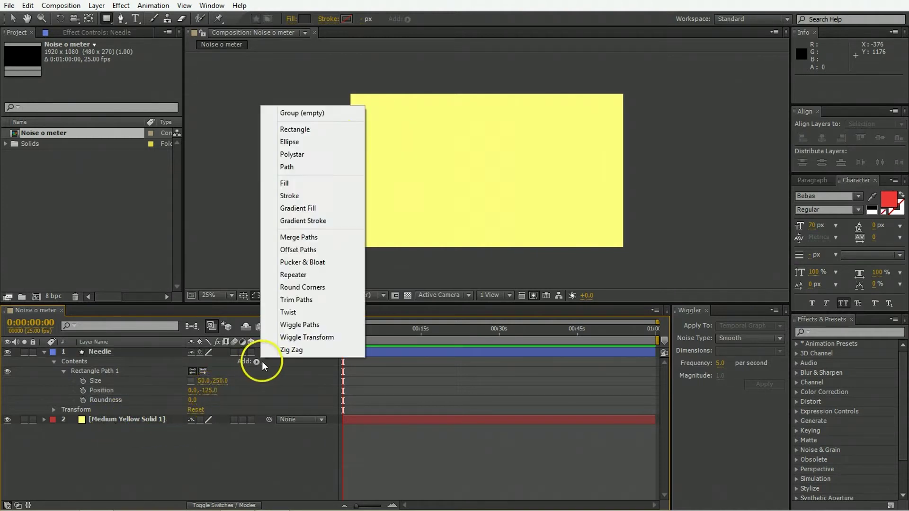
left_click(312, 188)
left_click(305, 19)
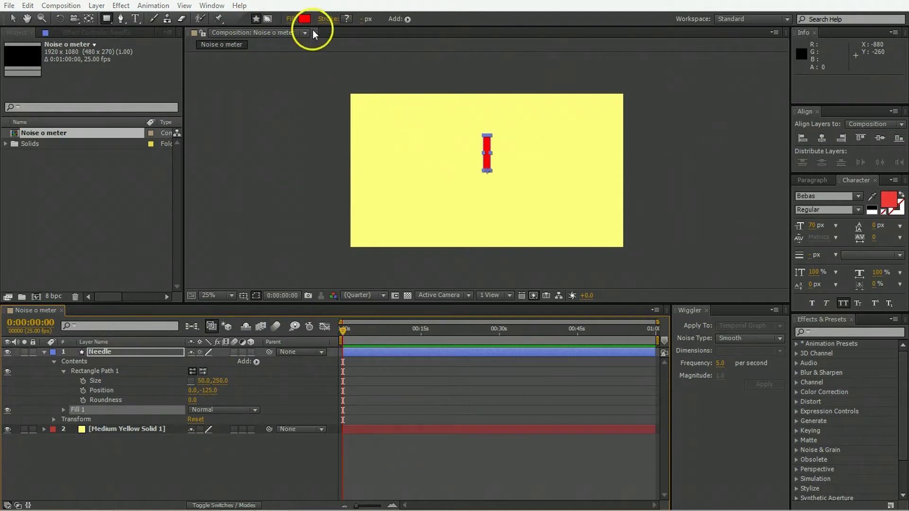
type("0")
key("Tab")
type("0")
key("Return")
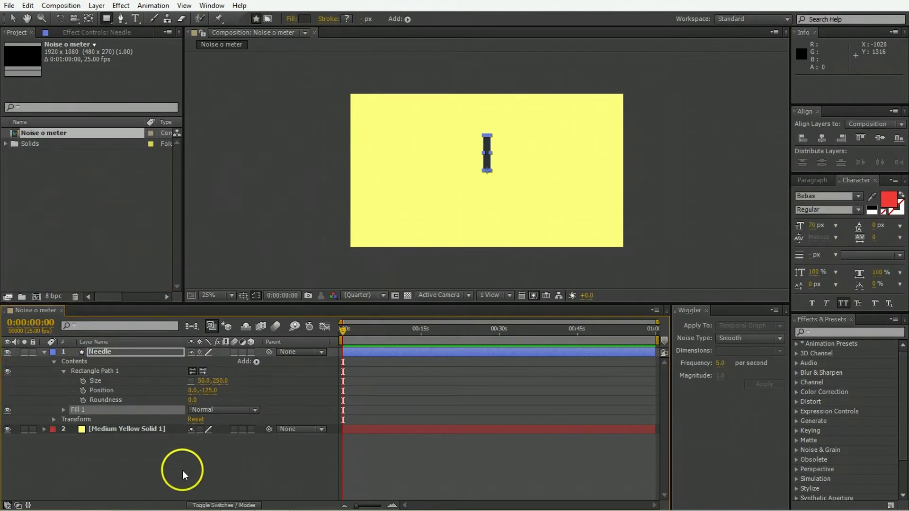
Add a 3-point polygon polystar with outer radius 50 and move it onto the shaft as the arrowhead
left_click(256, 362)
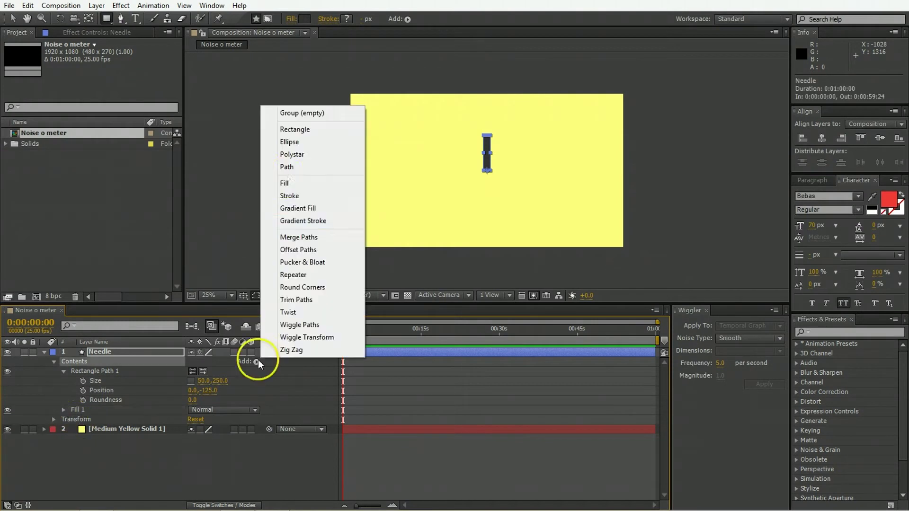
left_click(308, 155)
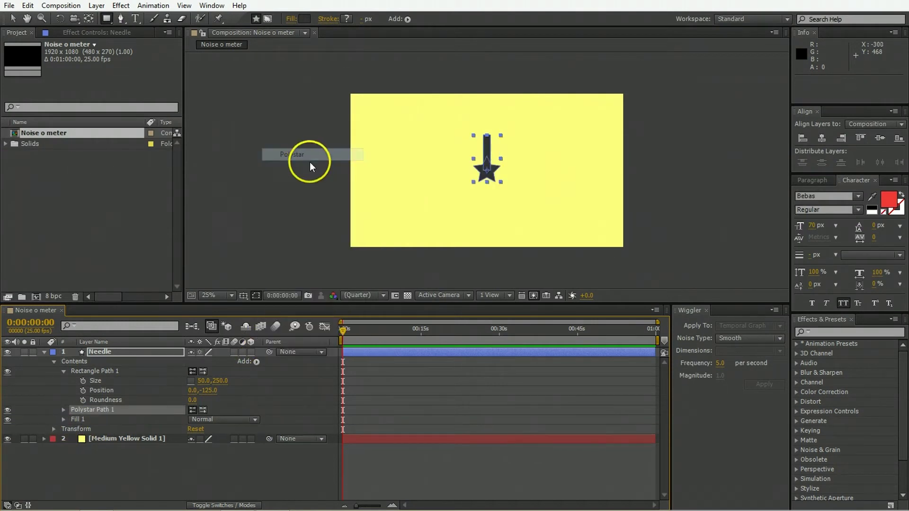
left_click(64, 410)
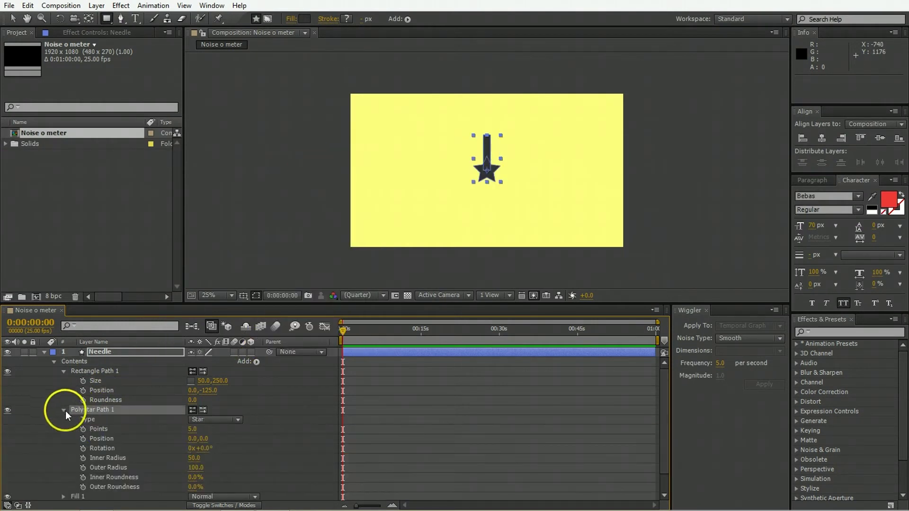
left_click(203, 420)
left_click(203, 440)
left_click_drag(192, 429, 205, 443)
left_click(80, 448)
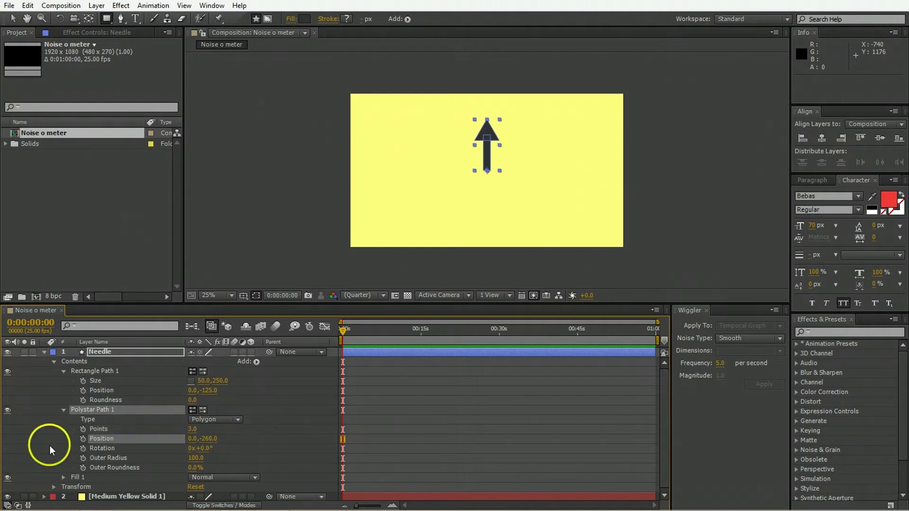
left_click(193, 457)
type("50")
key("Return")
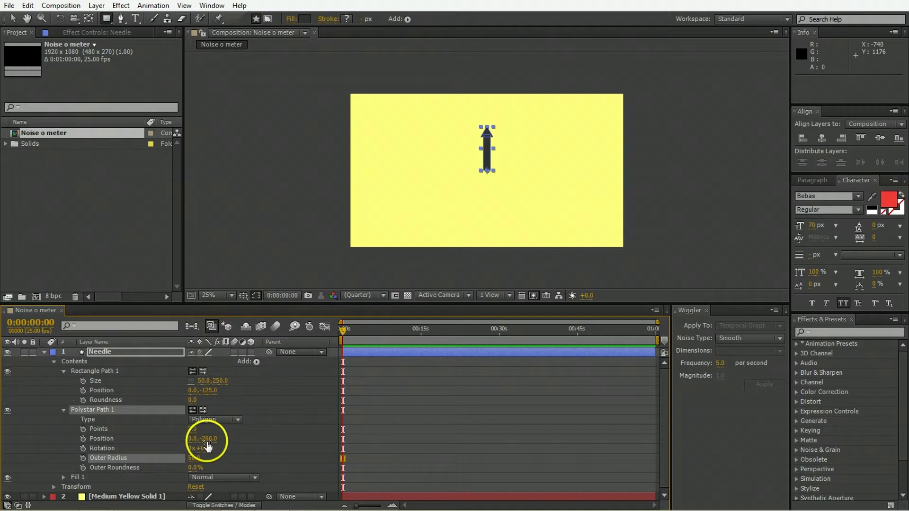
left_click_drag(207, 446, 211, 446)
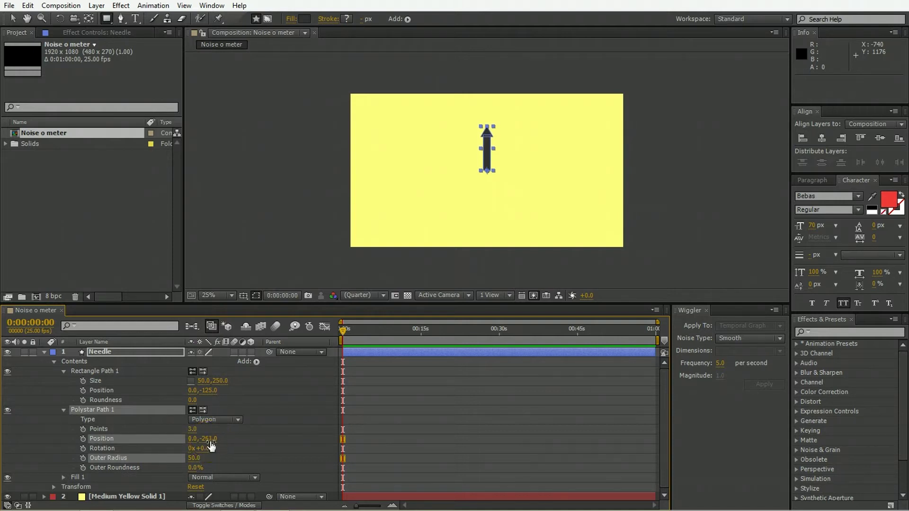
left_click(349, 411)
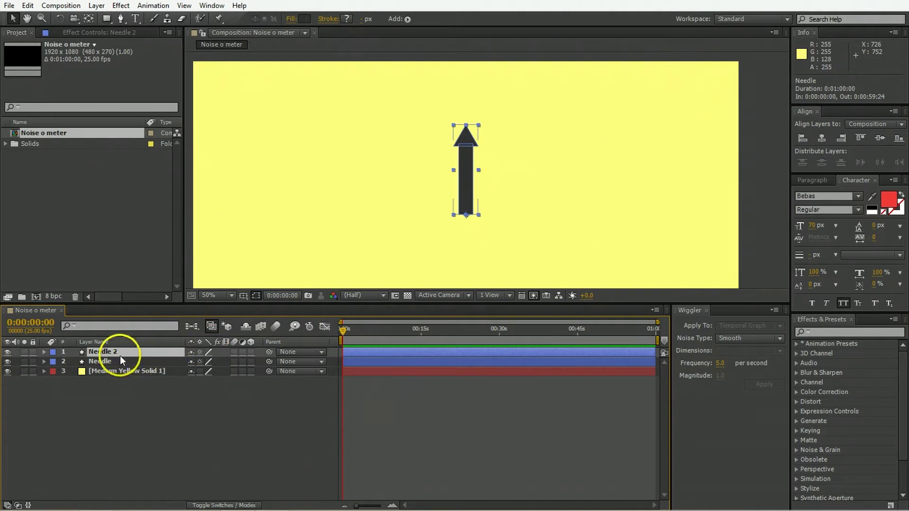
Move Needle 2 below Needle and give it a red stroke 16 px wide
left_click_drag(120, 356, 115, 363)
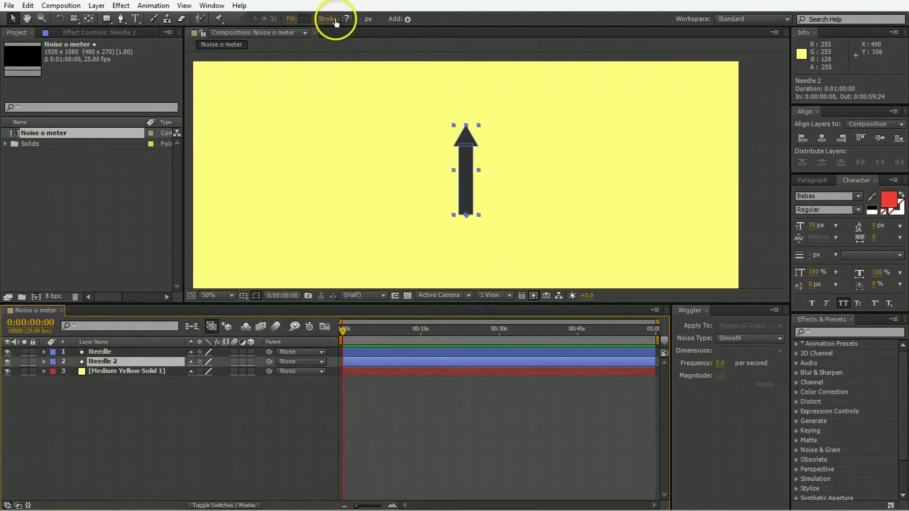
left_click(408, 19)
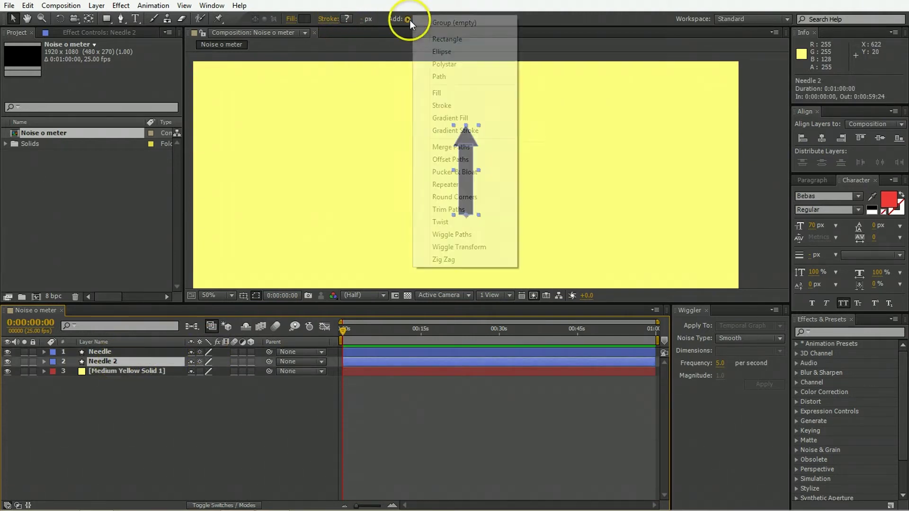
left_click(445, 105)
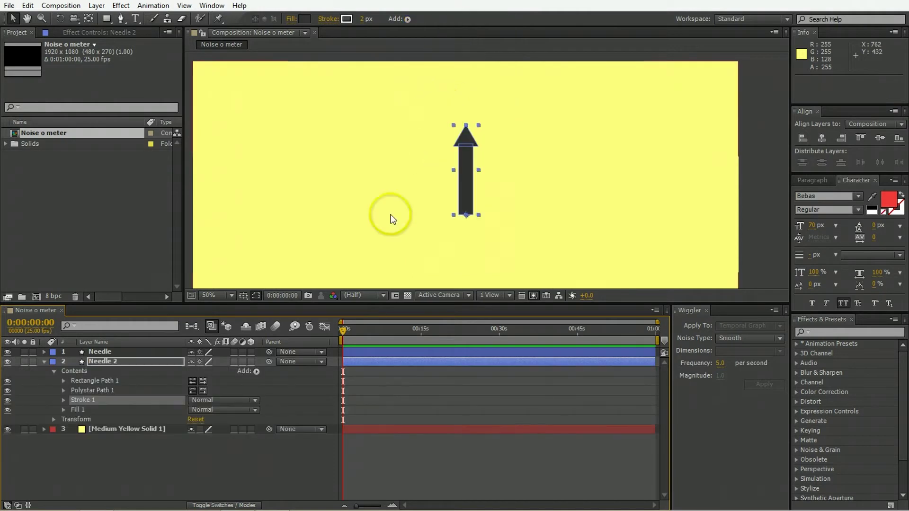
left_click(63, 401)
left_click(194, 420)
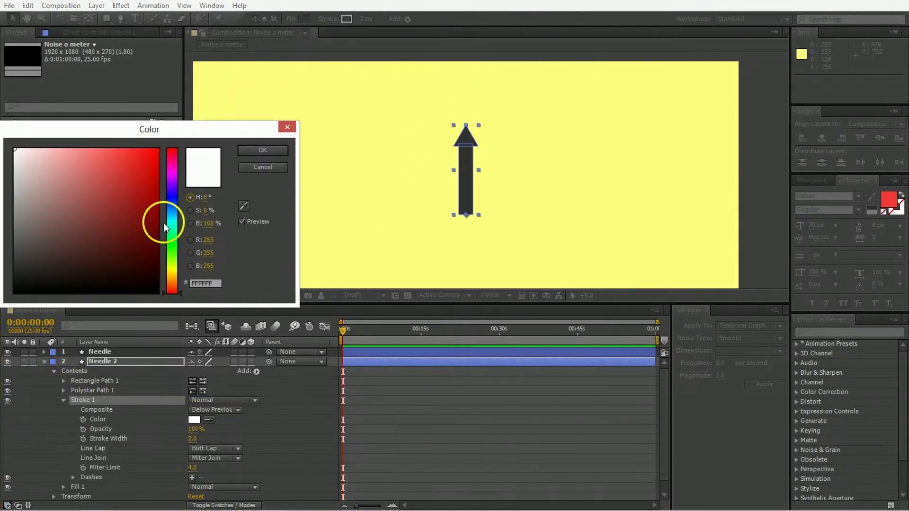
left_click(150, 180)
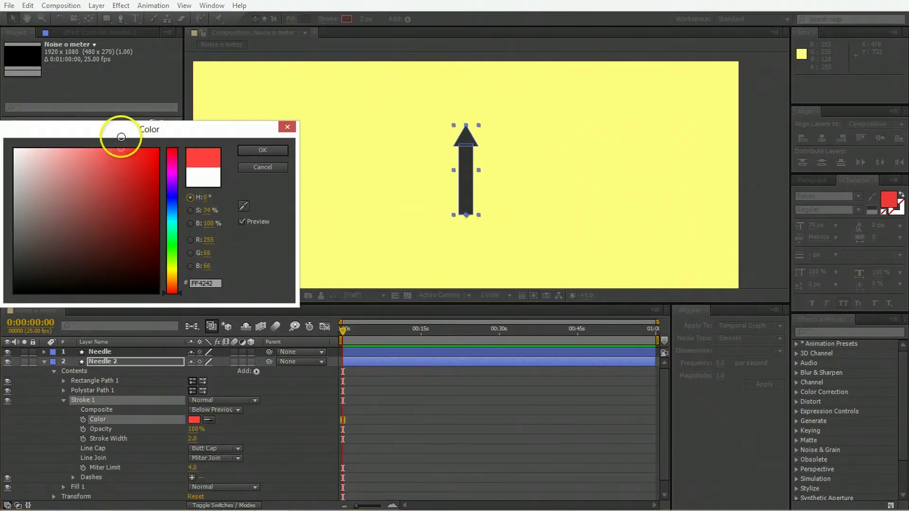
left_click(250, 149)
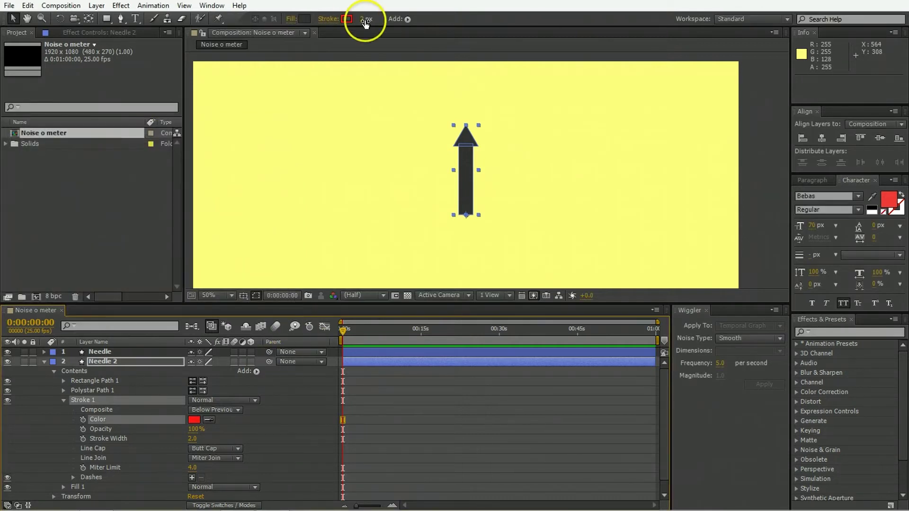
left_click_drag(365, 19, 376, 19)
left_click(377, 20)
type("10")
key("Return")
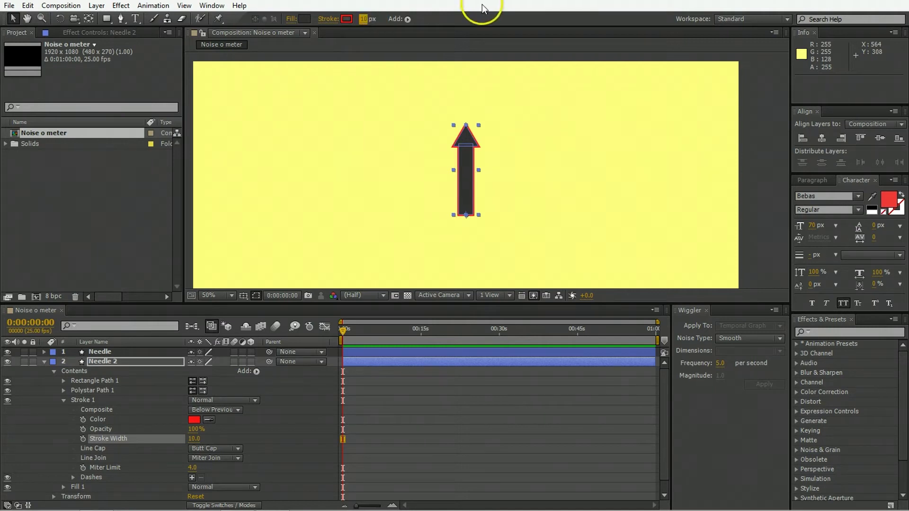
left_click_drag(365, 19, 371, 20)
Duplicate it as Needle 3 behind Needle 2 with a white 32 px stroke
key("ctrl+d")
left_click_drag(109, 363, 109, 372)
left_click(350, 19)
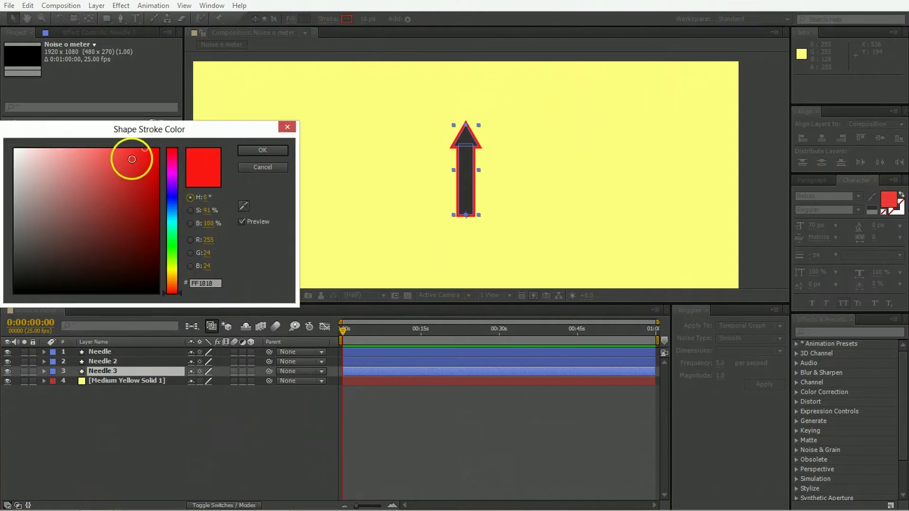
left_click_drag(116, 159, 15, 150)
left_click(211, 223)
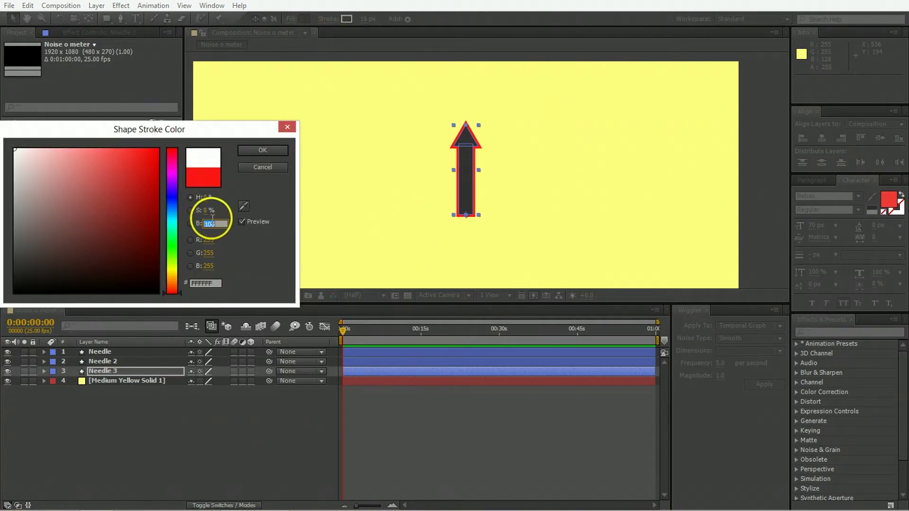
key("Return")
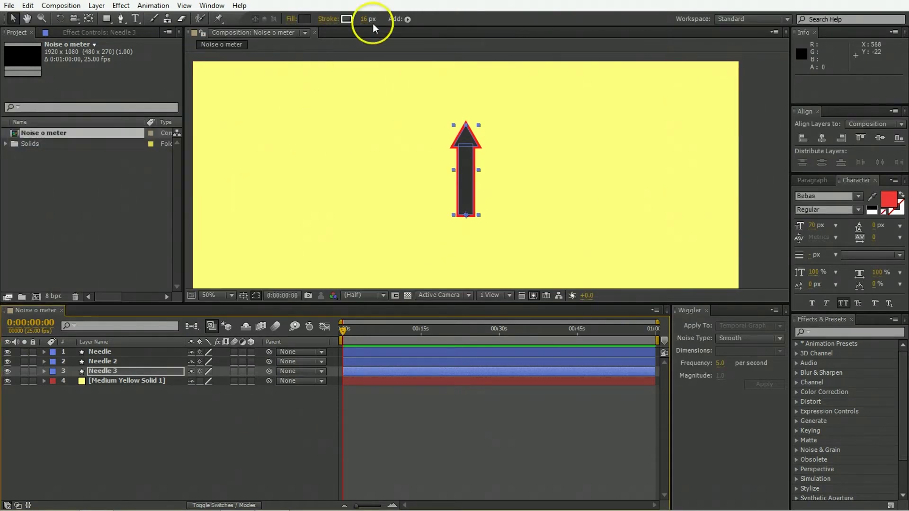
left_click_drag(371, 21, 374, 19)
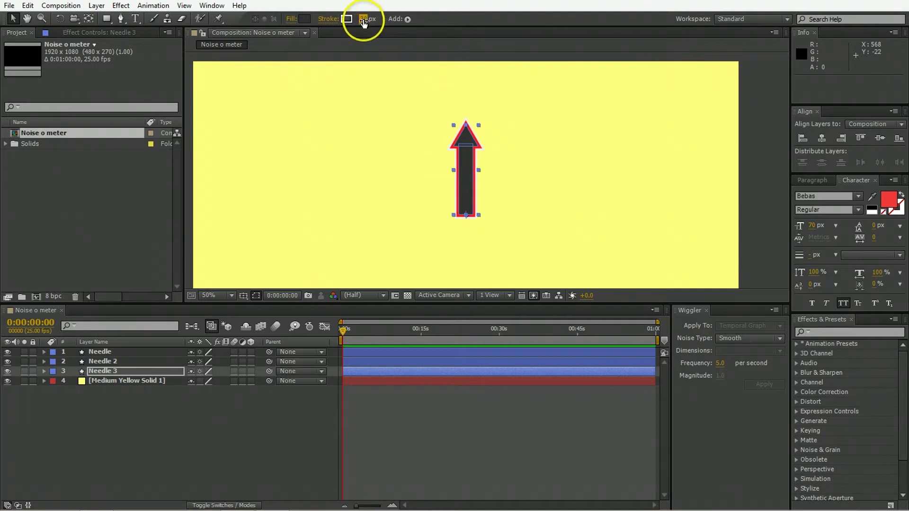
left_click(365, 19)
left_click(331, 361)
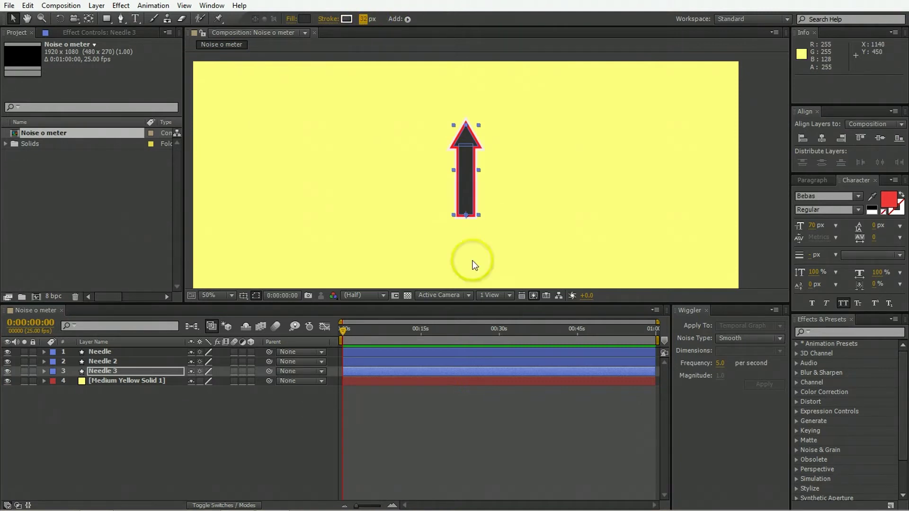
left_click(238, 447)
left_click(493, 199)
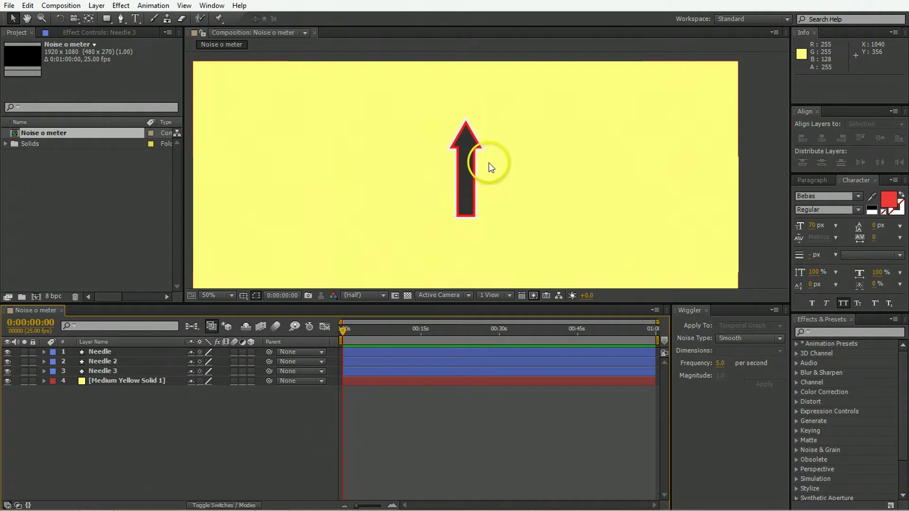
scroll(489, 163, "down", 1)
left_click(125, 371)
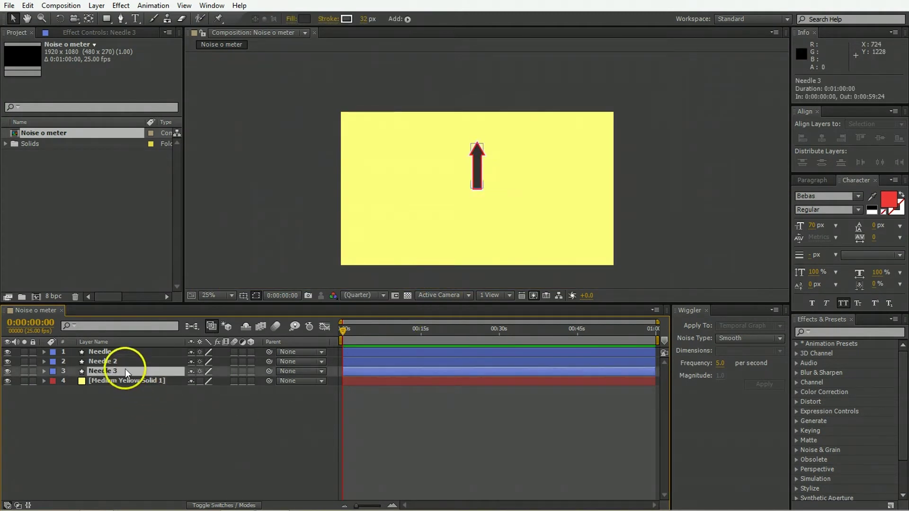
Apply a Drop Shadow layer style to all three needle layers
left_click(115, 354, "shift")
left_click(96, 6)
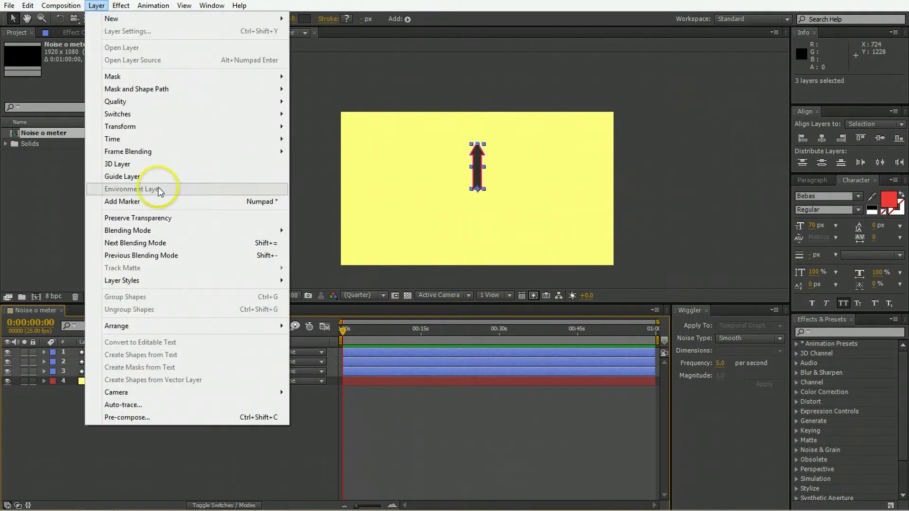
mouse_move(155, 280)
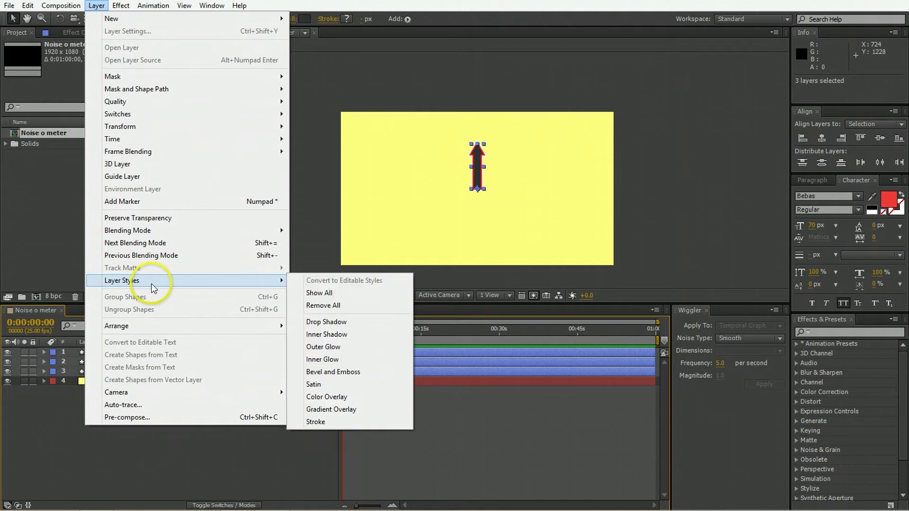
left_click(333, 325)
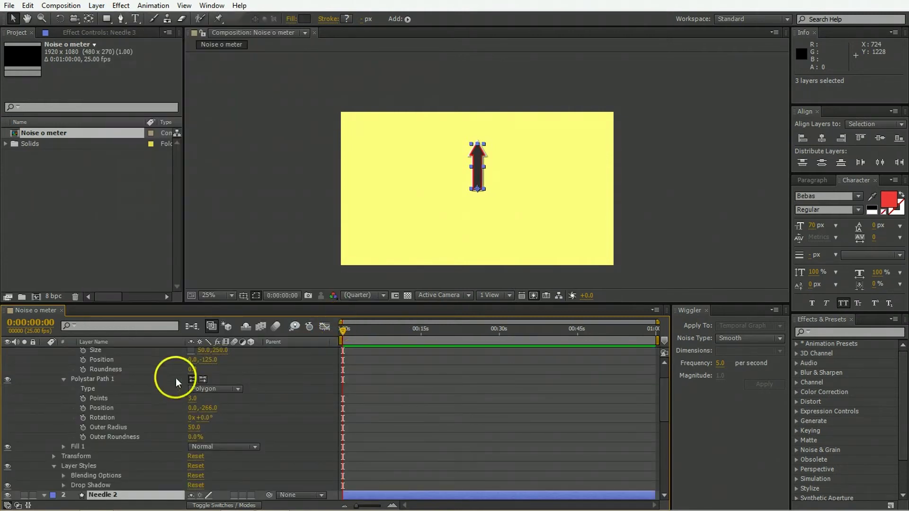
scroll(51, 362, "up", 3)
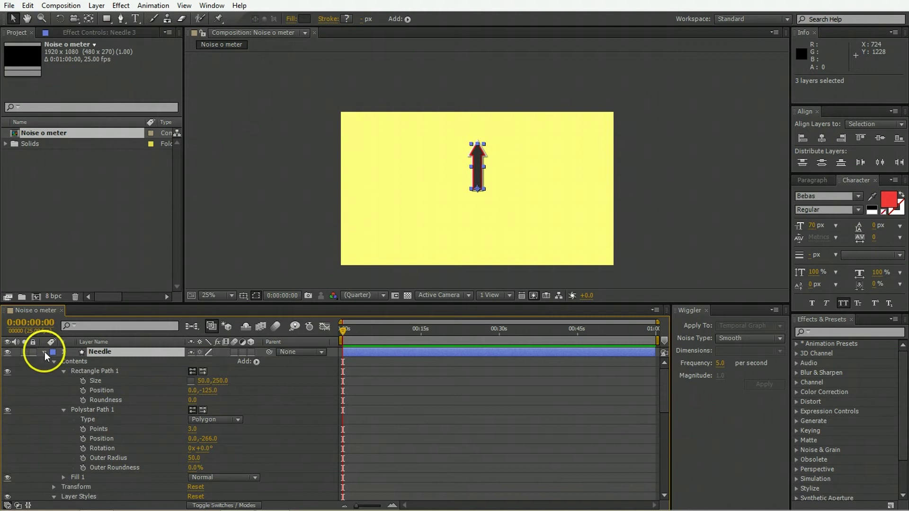
left_click(44, 352)
left_click(114, 389)
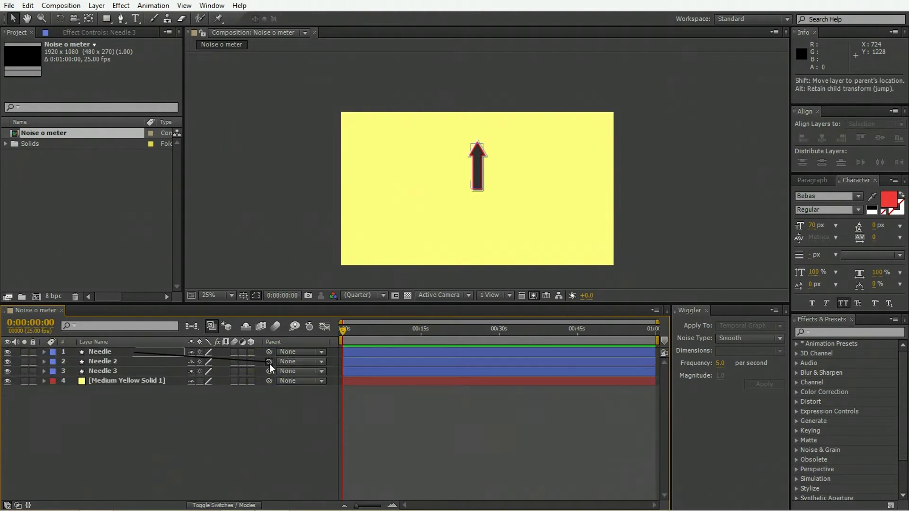
Parent Needle 3 to Needle, then rotate Needle to -3° to check they move together
left_click(120, 370)
left_click_drag(269, 370, 99, 352)
left_click(263, 422)
scroll(477, 190, "up", 1)
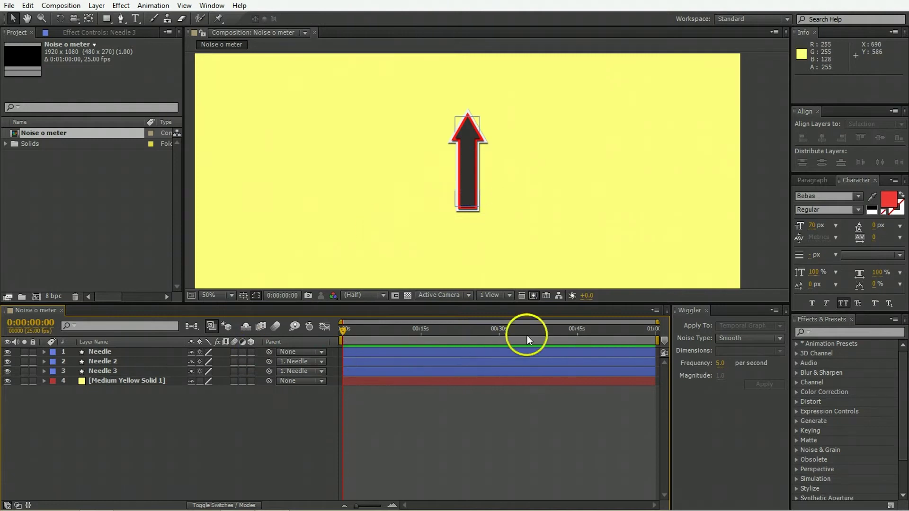
left_click(101, 353)
key("r")
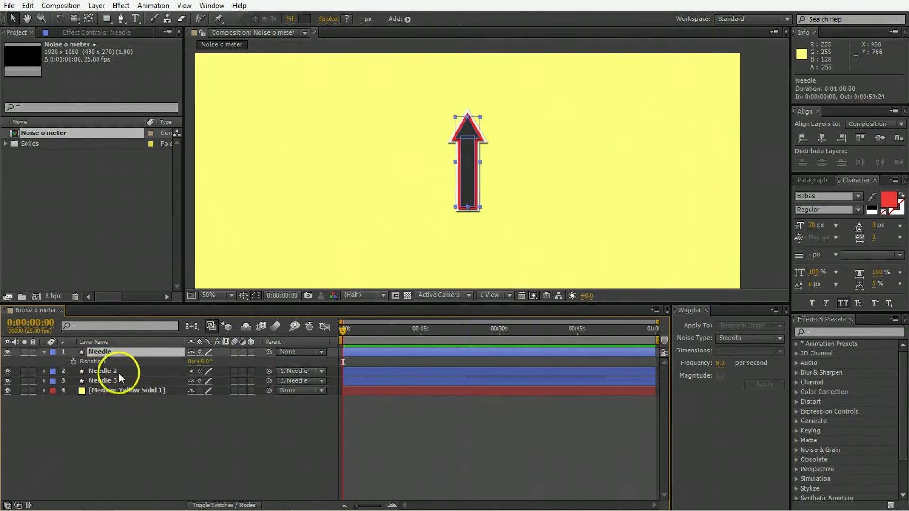
mouse_move(199, 361)
left_mouse_down()
mouse_move(223, 361)
mouse_move(172, 362)
mouse_move(204, 366)
mouse_move(190, 366)
left_mouse_up()
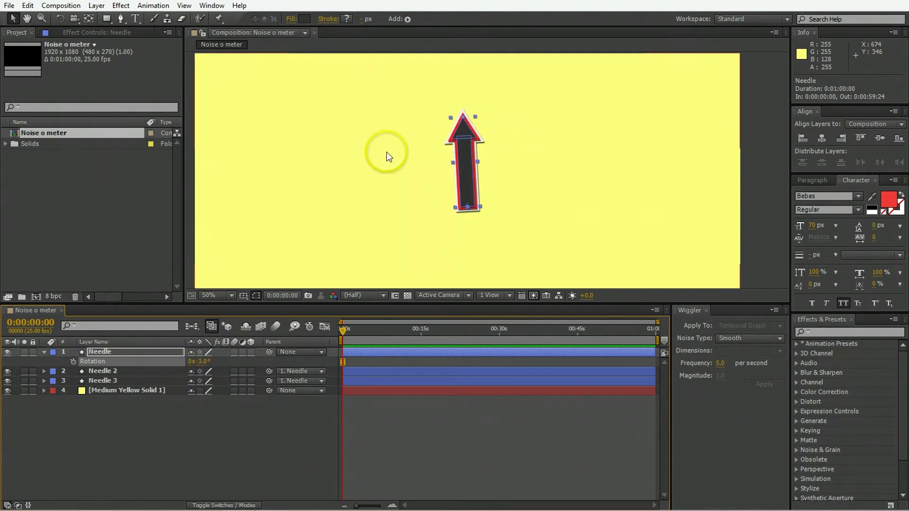
scroll(386, 151, "down", 1)
left_click(629, 193)
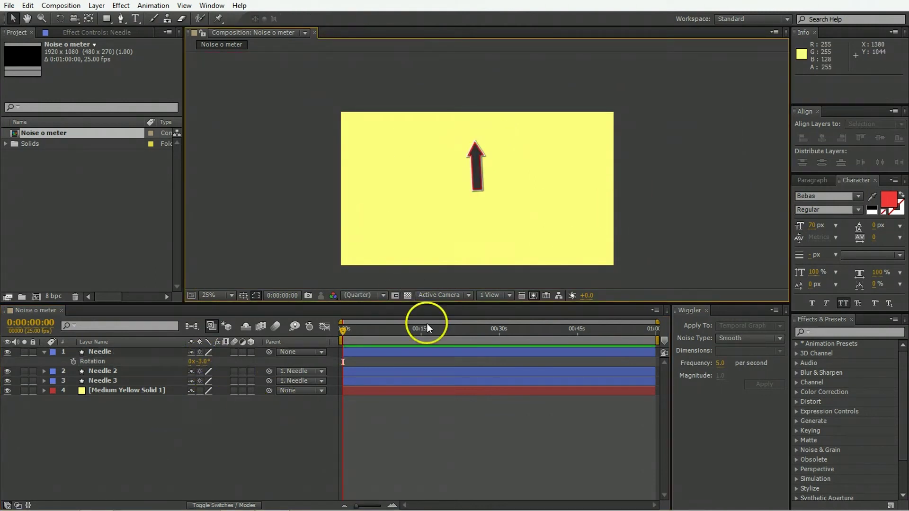
left_click(100, 461)
left_click(44, 353)
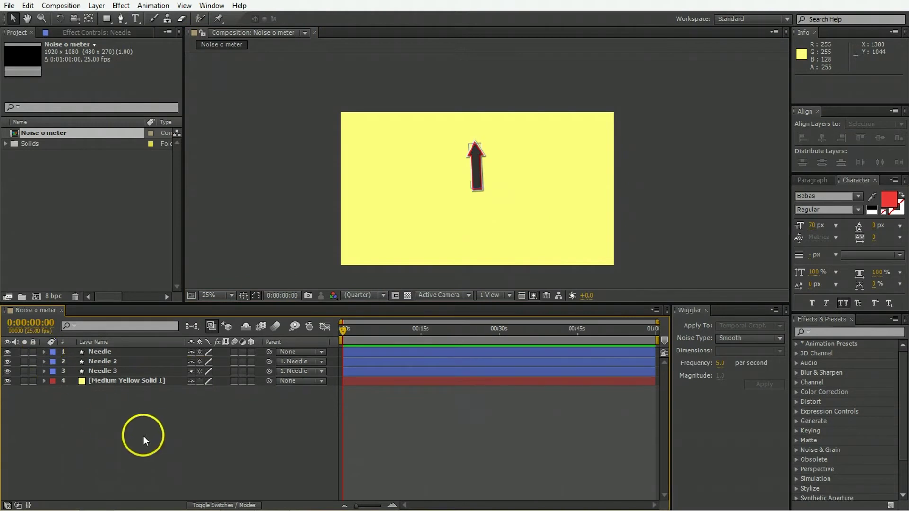
Create a new shape layer named Gauge
left_click(97, 6)
mouse_move(111, 19)
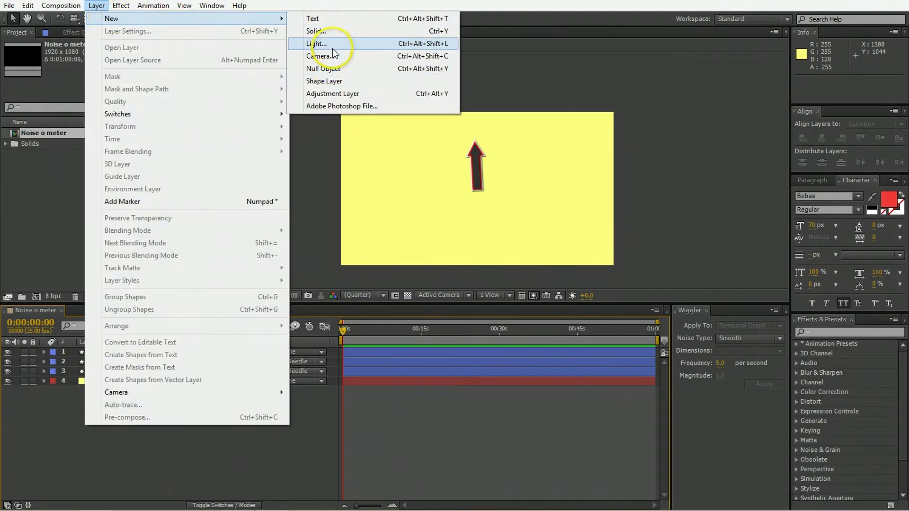
left_click(335, 84)
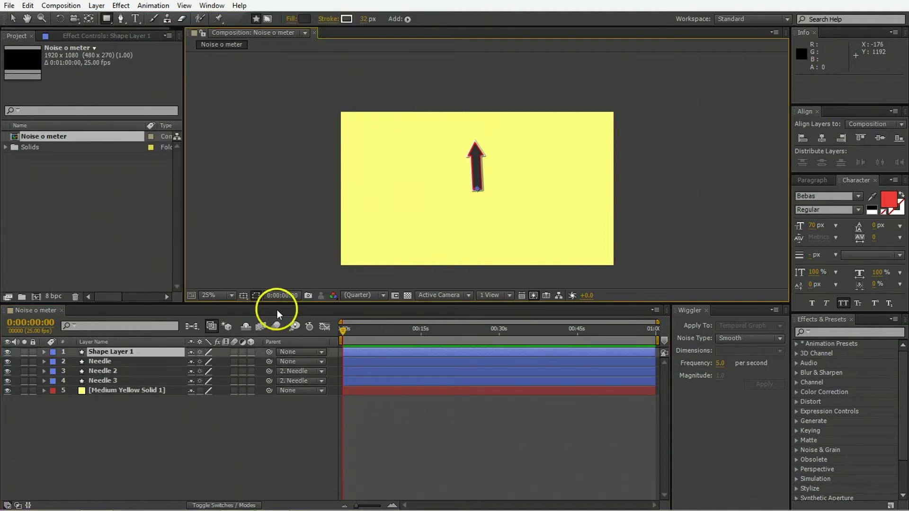
key("g")
left_click(132, 351)
key("Return")
type("Gauge")
key("Return")
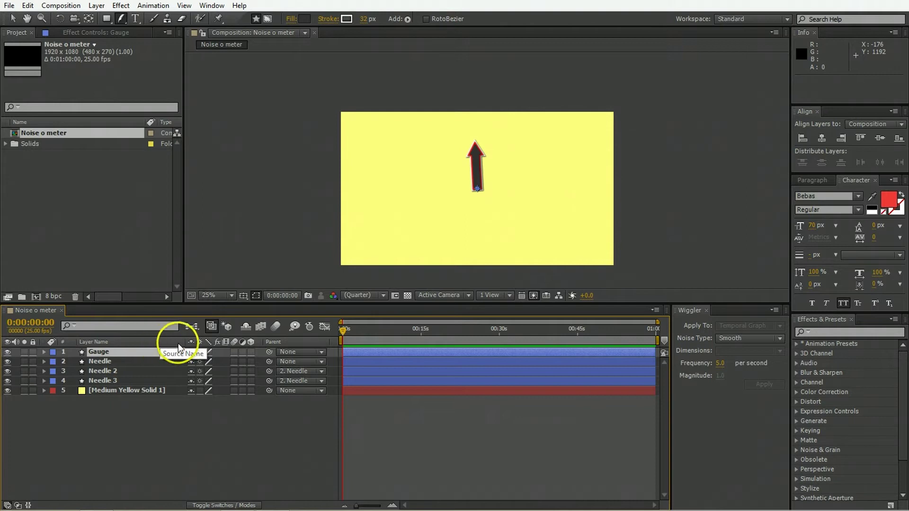
Add an ellipse path to Gauge sized 950 × 950
left_click(407, 19)
left_click(445, 51)
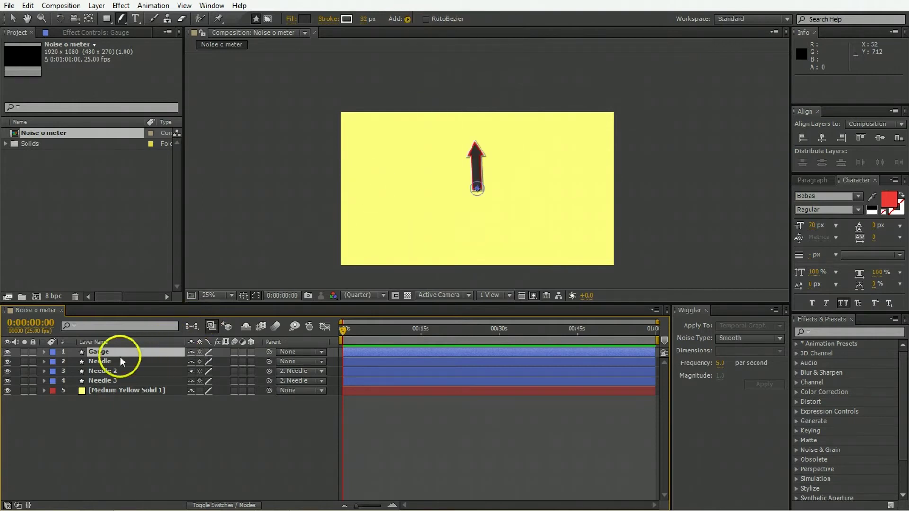
left_click(63, 371)
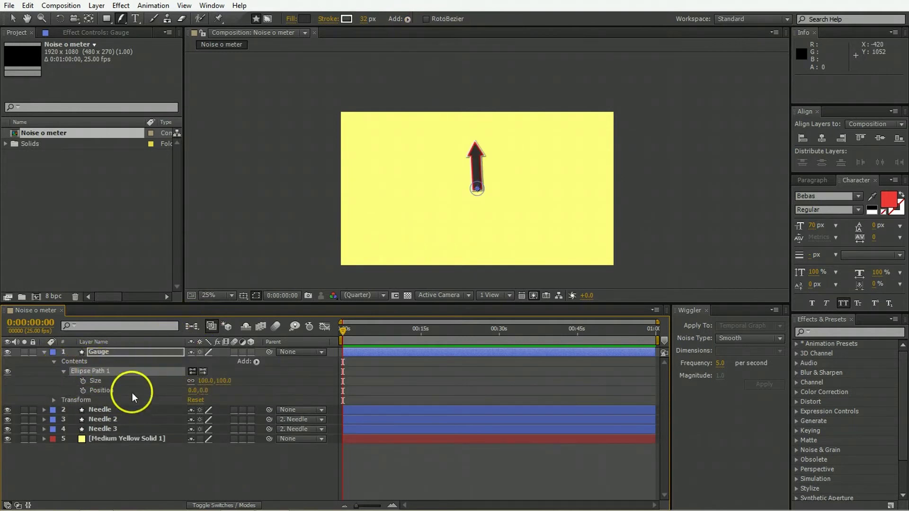
left_click_drag(202, 386, 204, 386)
left_click(629, 353)
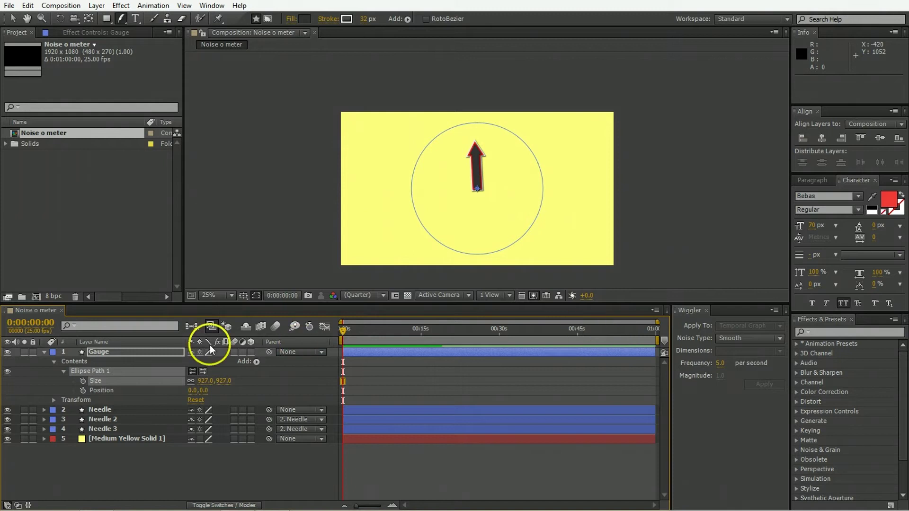
left_click(205, 381)
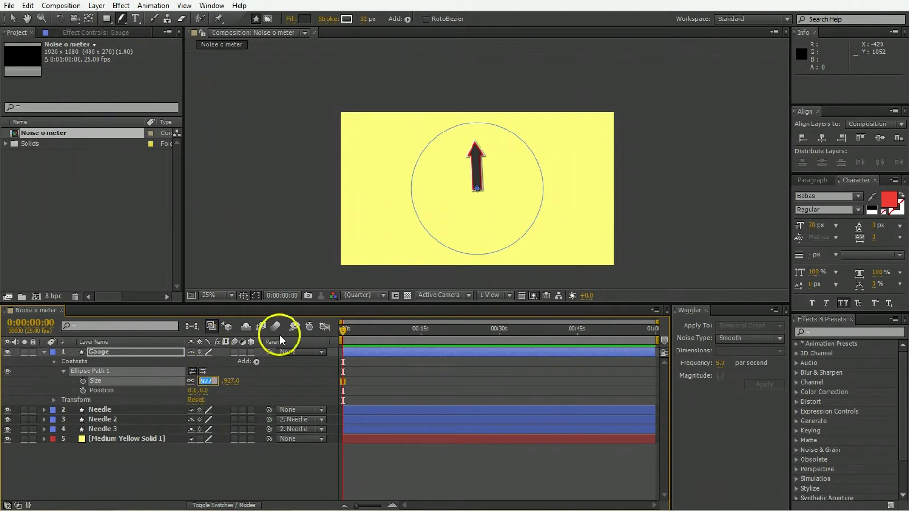
type("950")
key("Return")
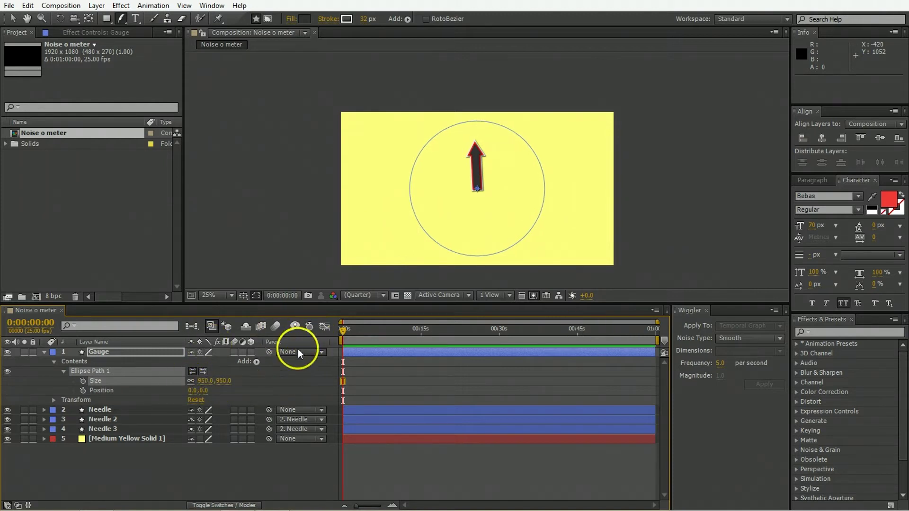
left_click(256, 362)
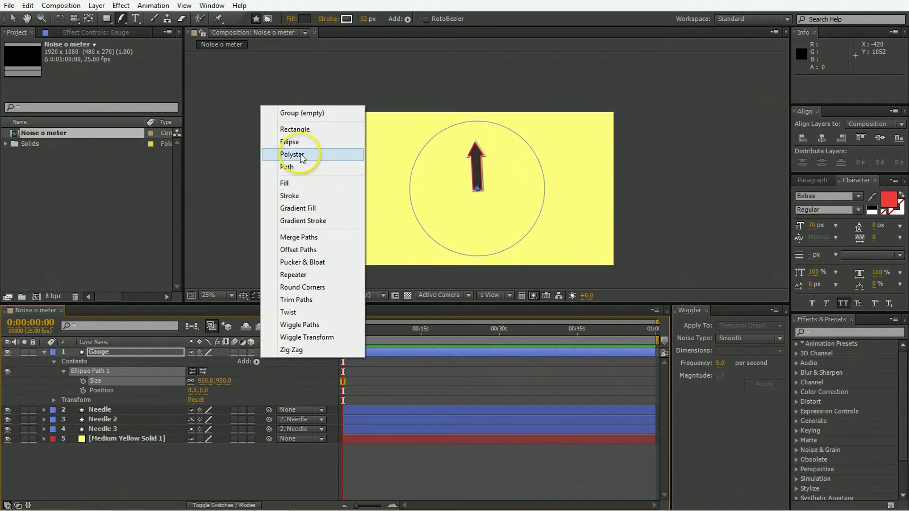
Add a rectangle path to Gauge sized 1014×518 at position 0,263
left_click(295, 129)
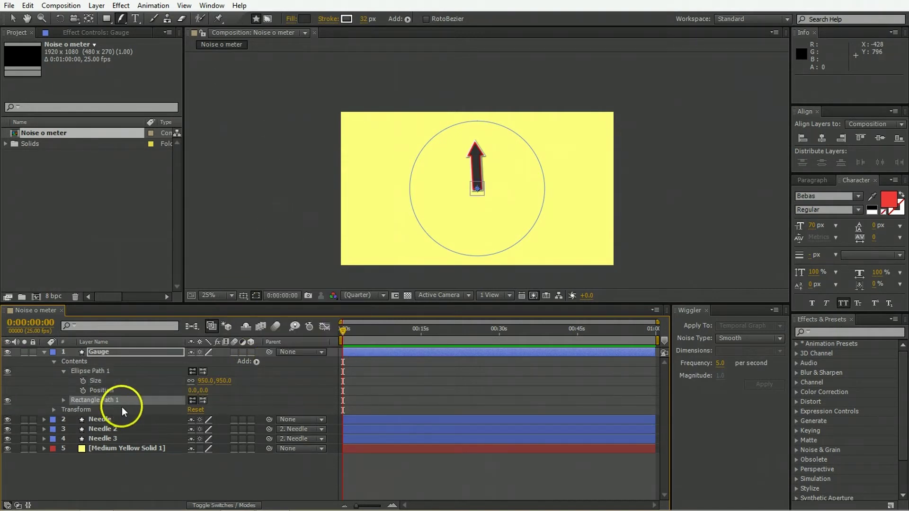
left_click(60, 401)
left_click(64, 400)
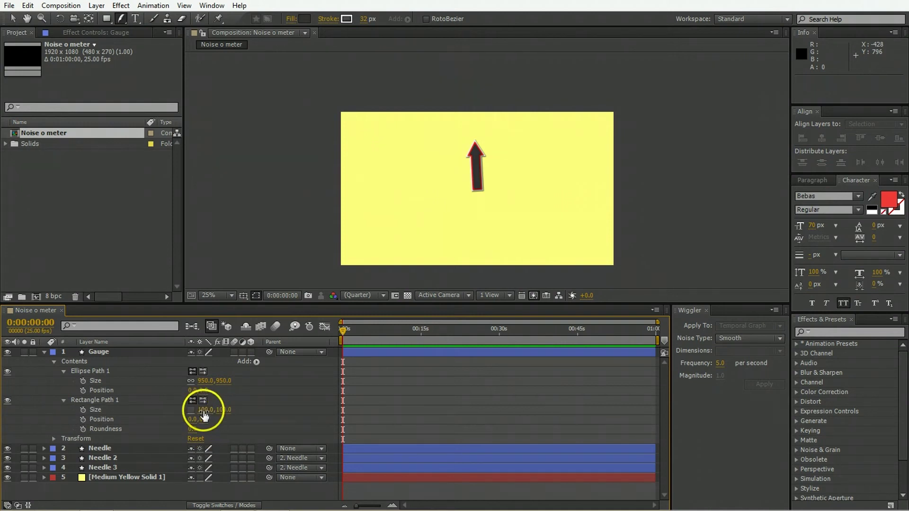
left_click(207, 410)
left_click(98, 362)
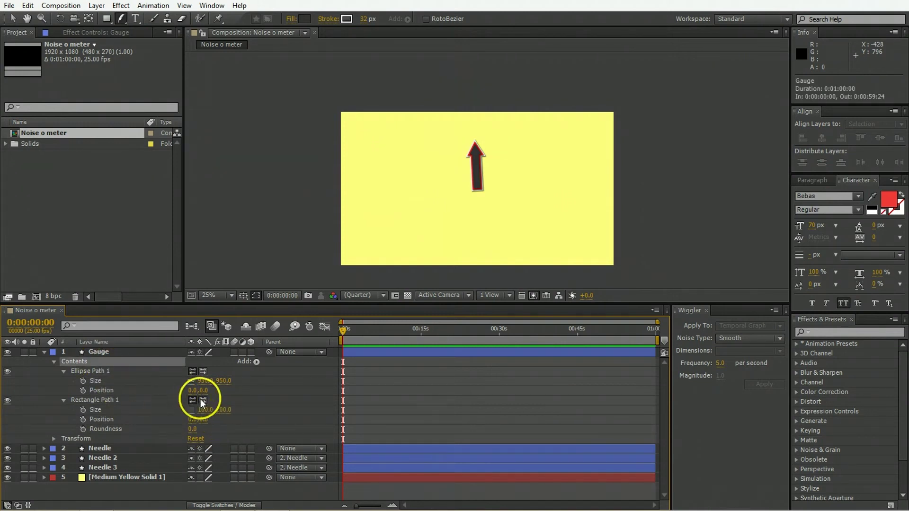
mouse_move(205, 415)
left_mouse_down()
mouse_move(230, 408)
mouse_move(209, 425)
left_mouse_up()
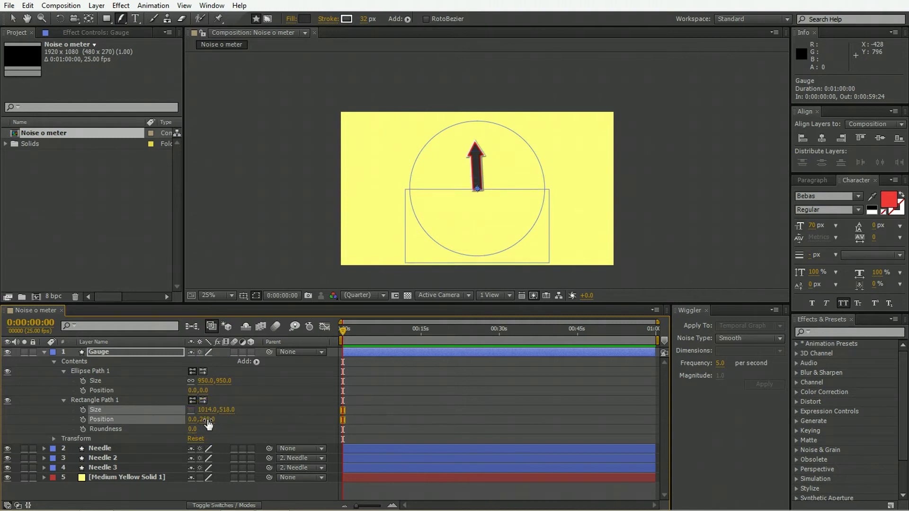
Add a second ellipse to Gauge sized 150×150 at the centre
left_click(256, 362)
left_click(301, 145)
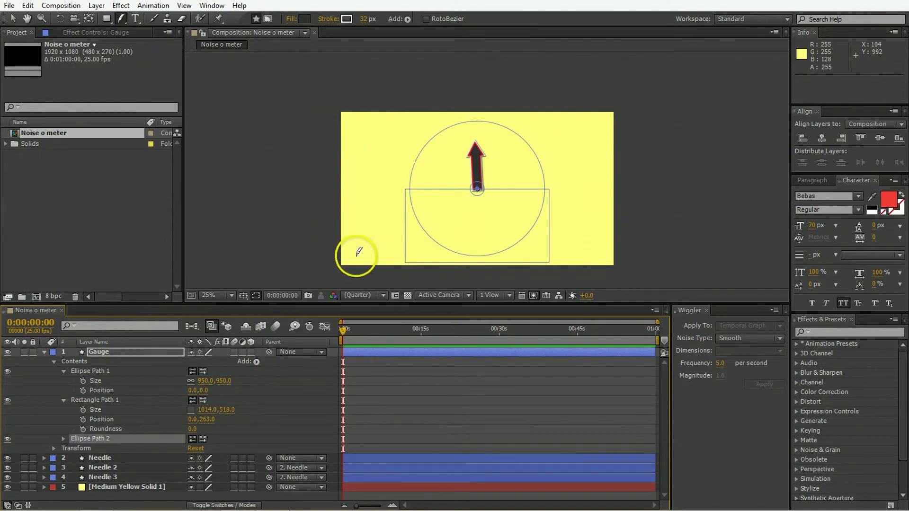
left_click(63, 438)
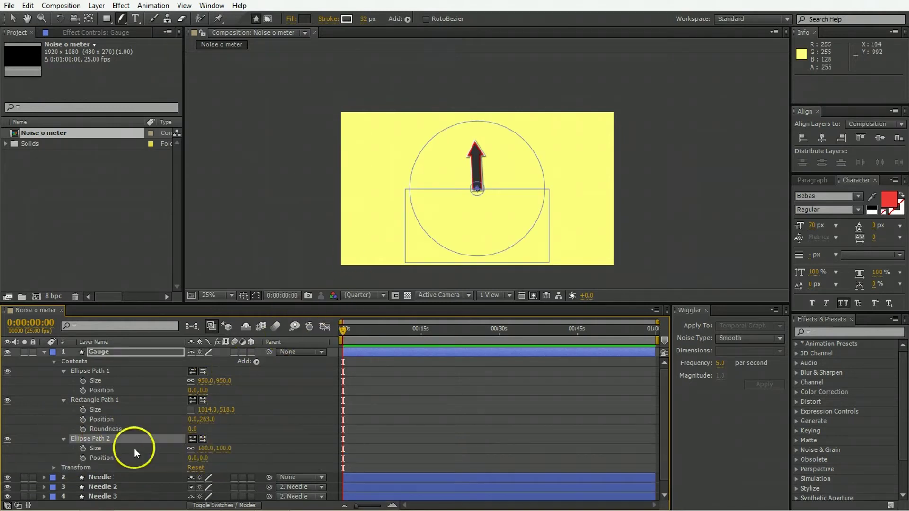
left_click_drag(226, 455, 225, 454)
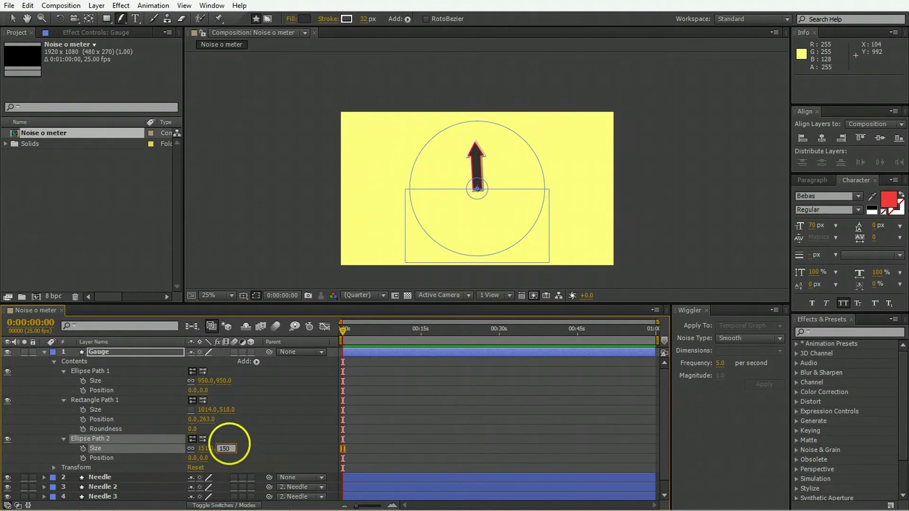
key("Return")
Add a Merge Paths operation to the gauge and set its Mode to Subtract
left_click(257, 362)
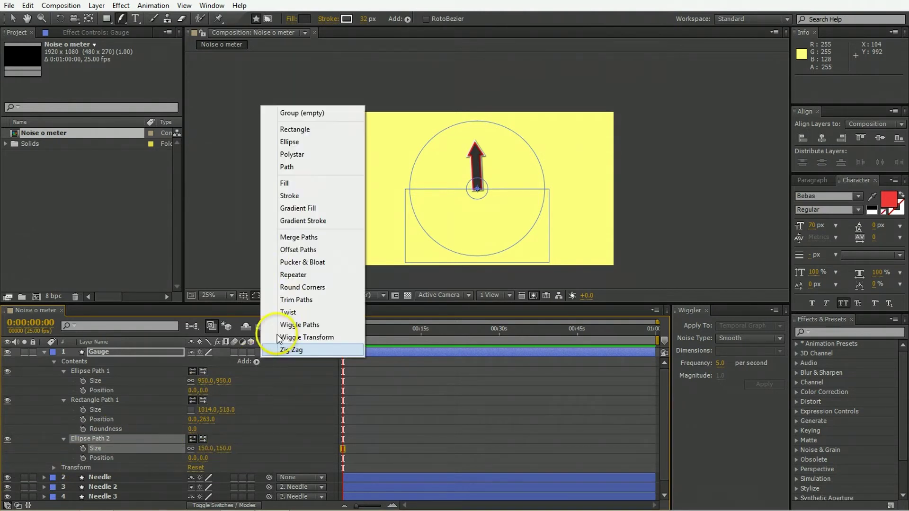
left_click(315, 237)
left_click(64, 468)
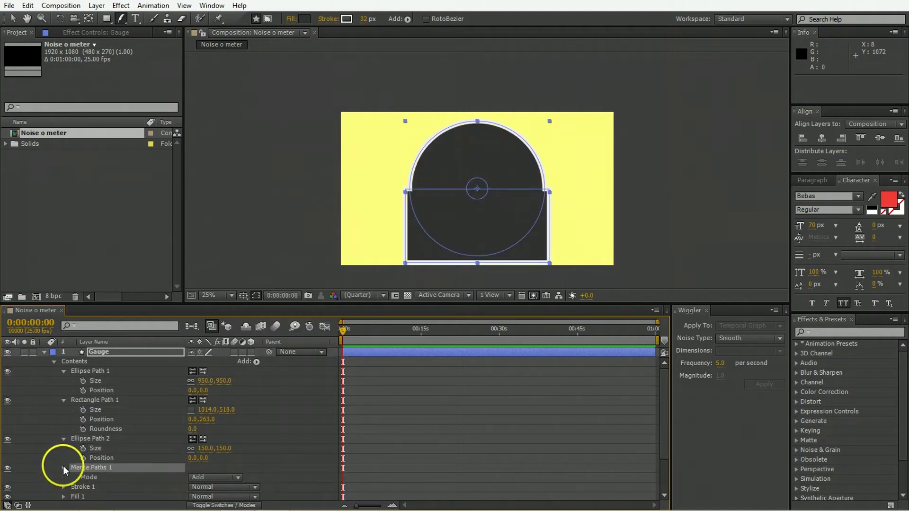
left_click(237, 477)
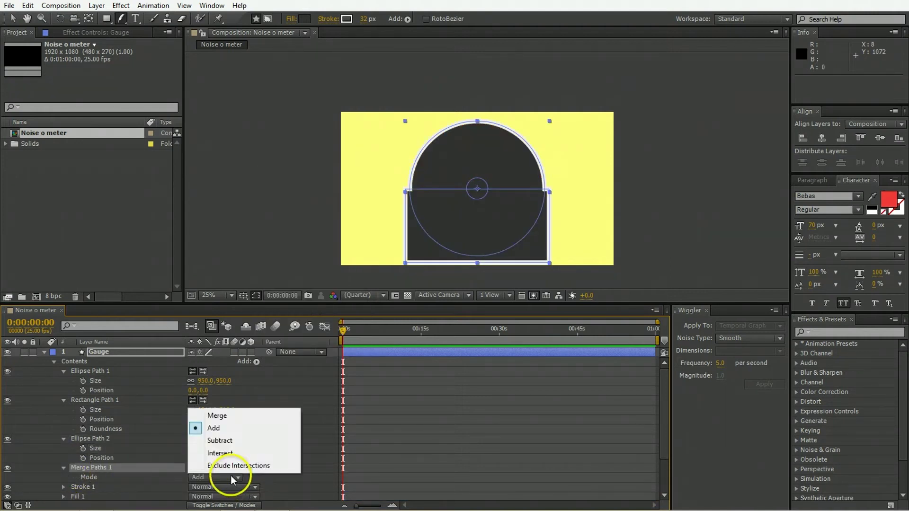
left_click(225, 442)
Set the gauge's fill to None
left_click(77, 497)
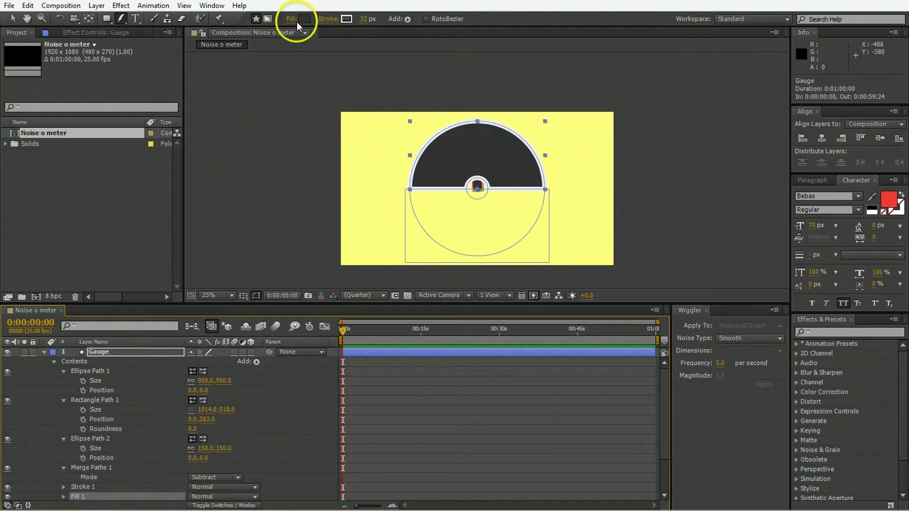
left_click(291, 20)
left_click(157, 195)
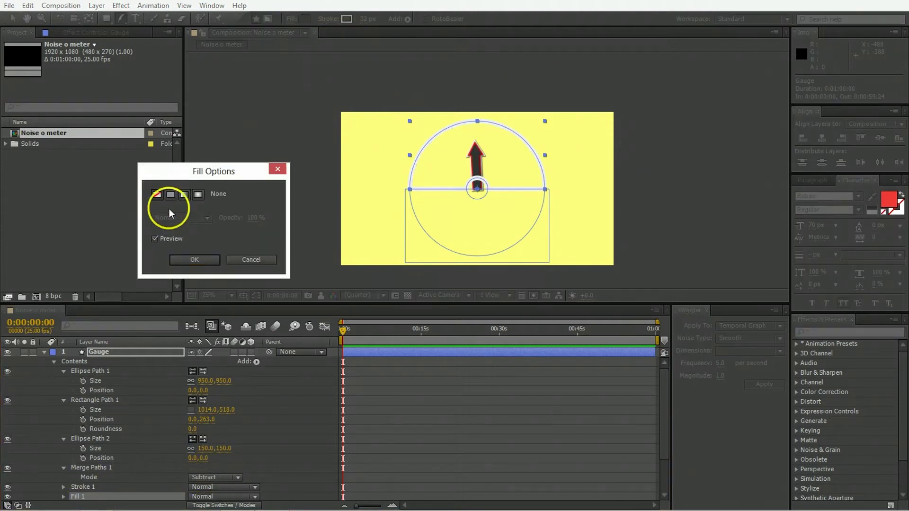
left_click(199, 259)
Set the gauge's stroke colour to dark grey 3A3737
left_click(347, 19)
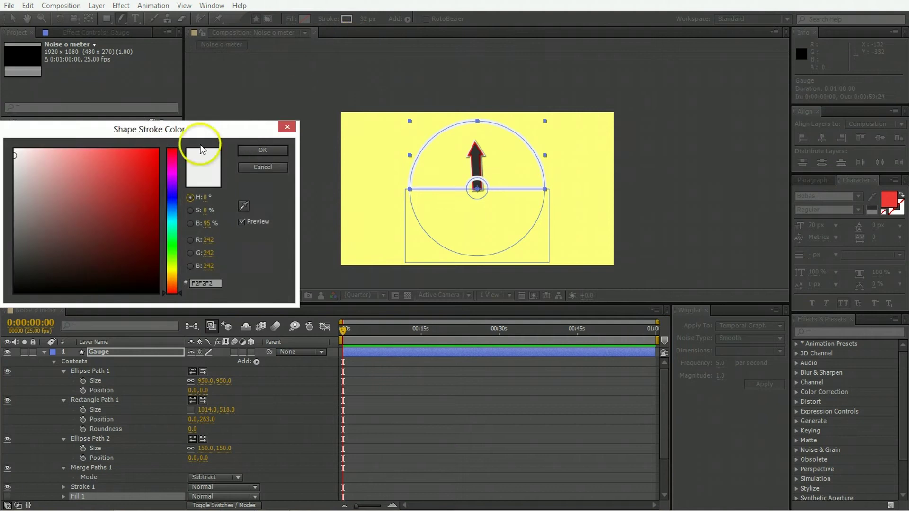
left_click(21, 260)
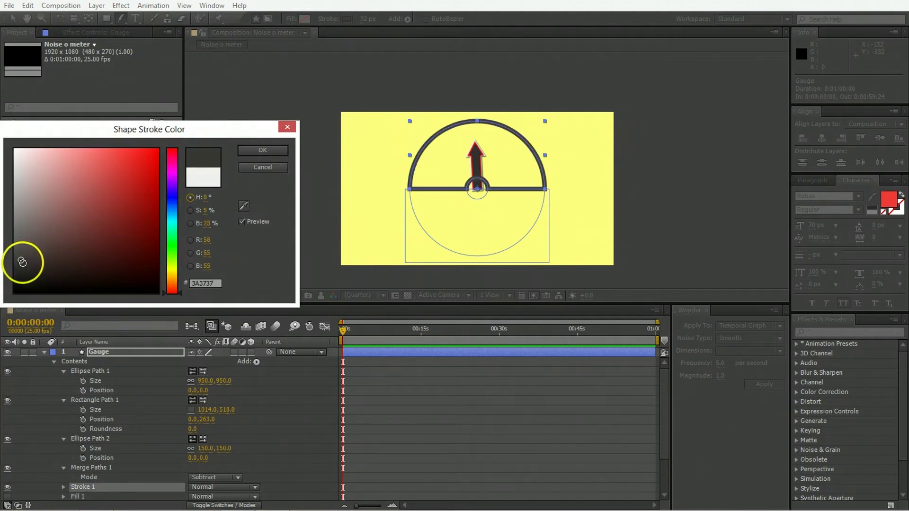
left_click(212, 209)
key("Return")
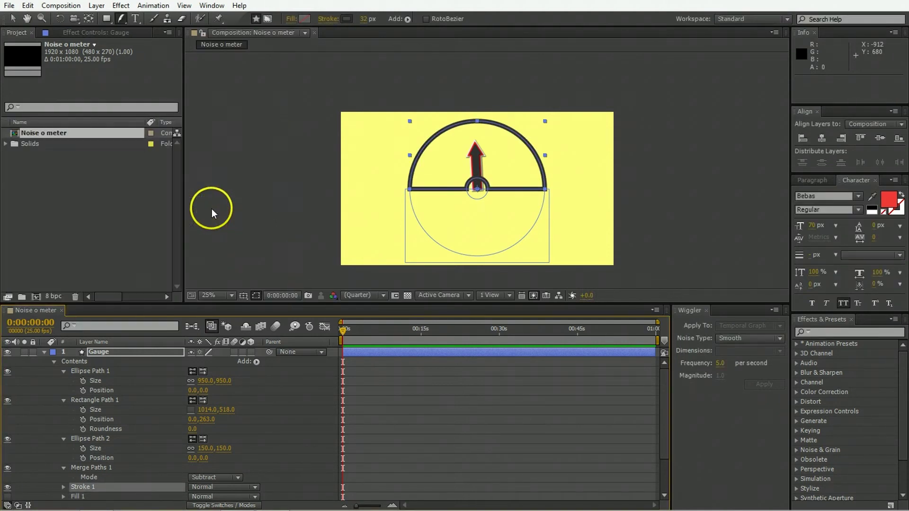
left_click(246, 373)
Rename the Gauge layer to 'Gauge Boarder'
left_click(44, 352)
left_click(112, 353)
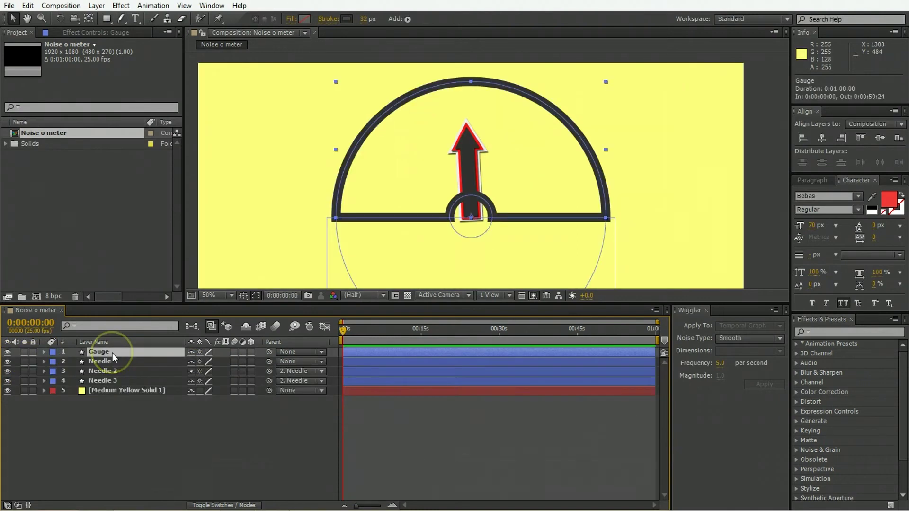
key("Return")
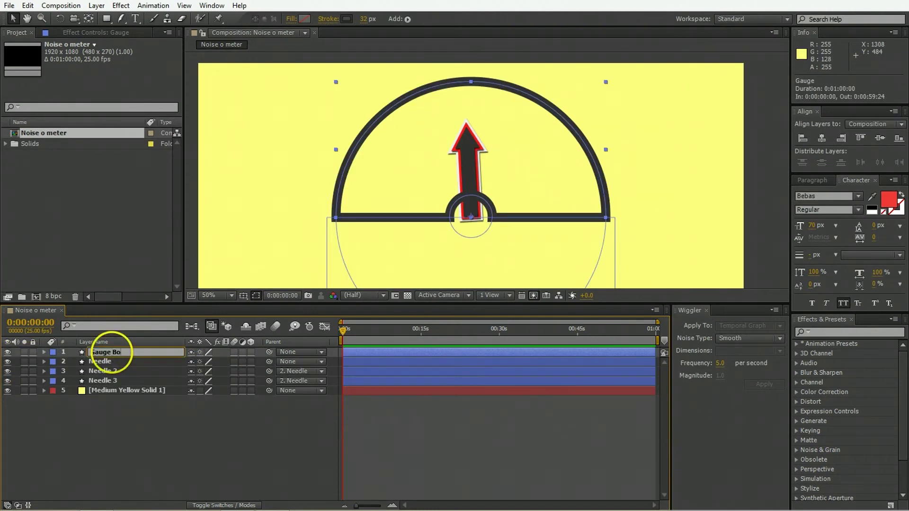
type("Gauge Boarder")
key("Return")
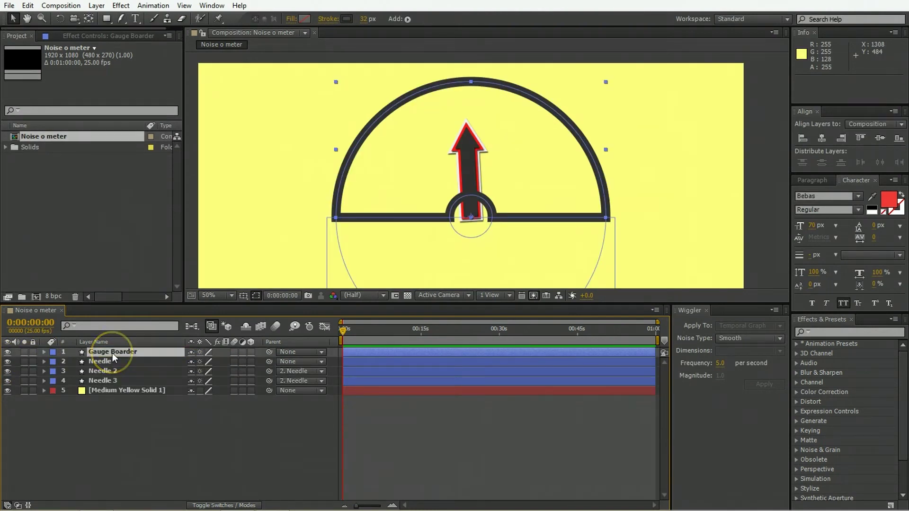
Duplicate Gauge Boarder and rename the copy 'Fill', placed just below it
key("ctrl+d")
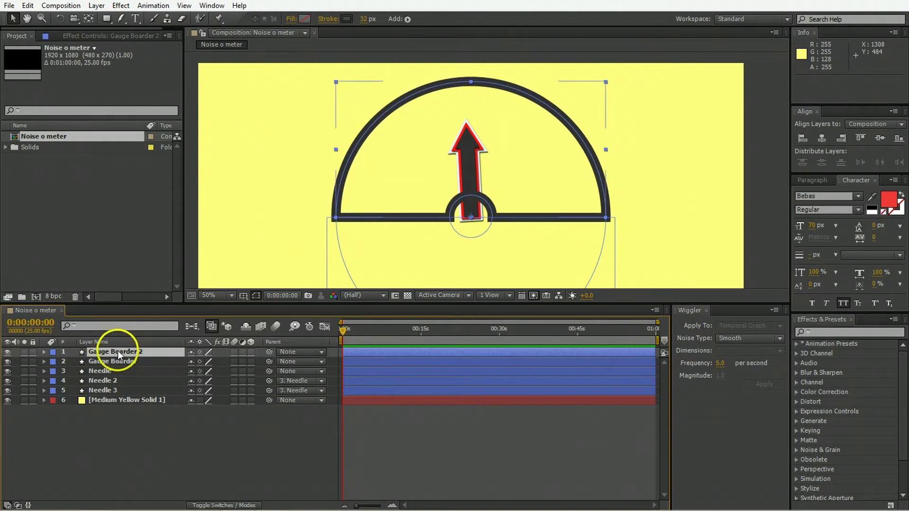
left_click_drag(122, 350, 119, 362)
key("Return")
type("Fill")
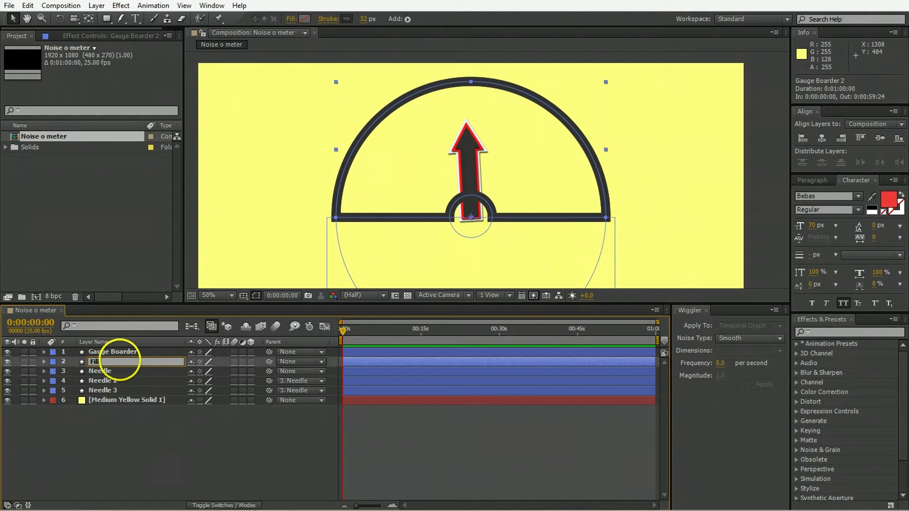
key("Return")
Give the Fill layer a solid light grey fill with brightness 95
left_click(291, 18)
left_click(170, 194)
left_click(192, 259)
left_click(304, 19)
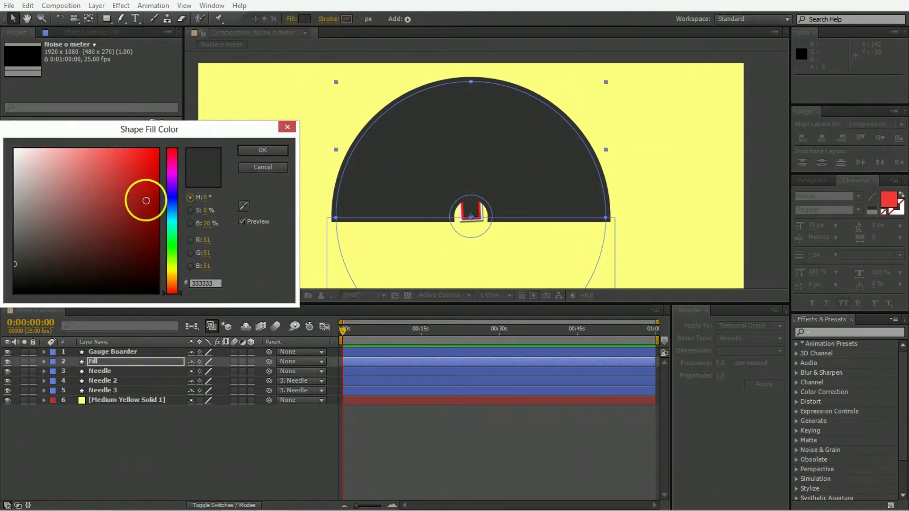
left_click(208, 224)
type("95")
key("Return")
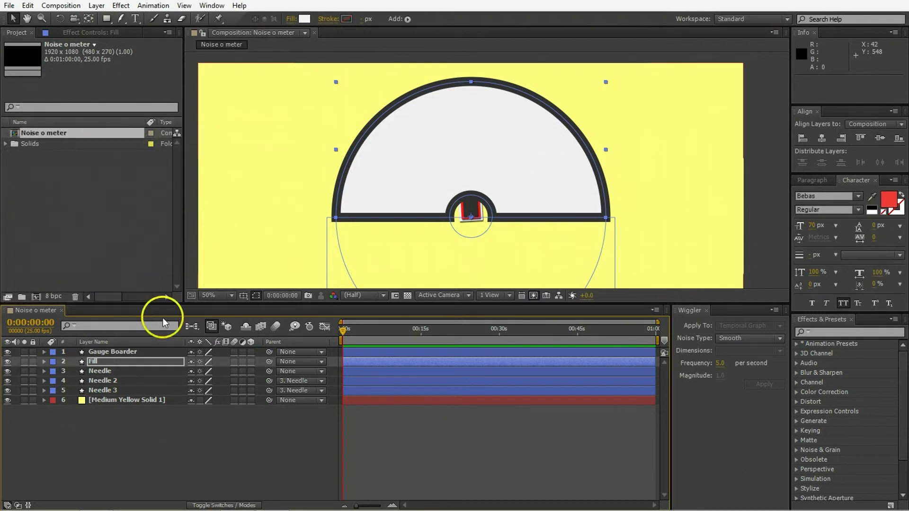
Set Gauge Boarder's stroke to 16 px and move Fill below the needles
left_click(115, 351)
left_click(365, 24)
type("16")
key("Return")
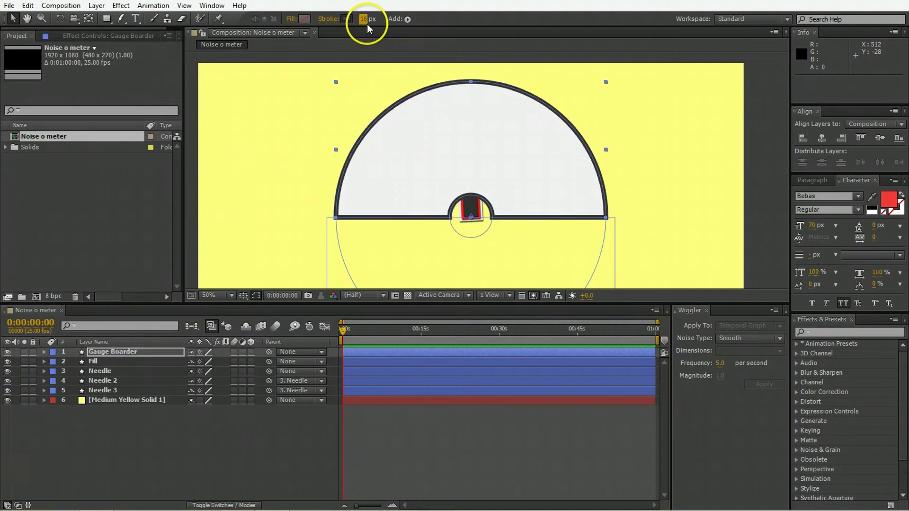
left_click_drag(92, 361, 96, 396)
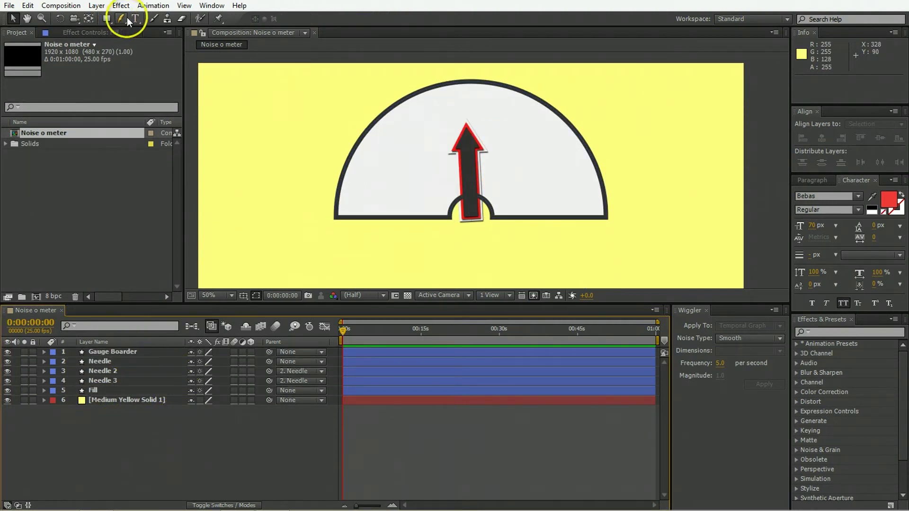
Draw a short vertical tick line at the top of the gauge arc, using a proportional grid
left_click_drag(118, 18, 135, 24)
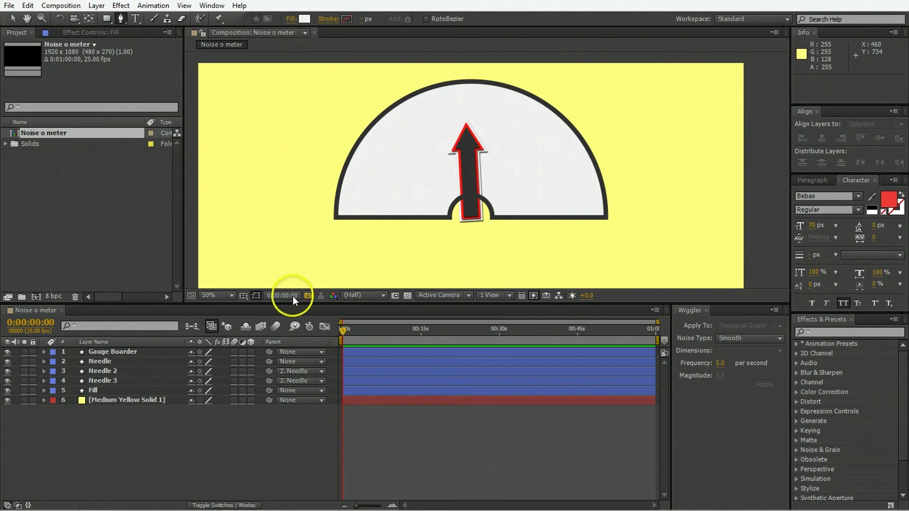
left_click(247, 294)
left_click(260, 318)
scroll(459, 142, "up", 2)
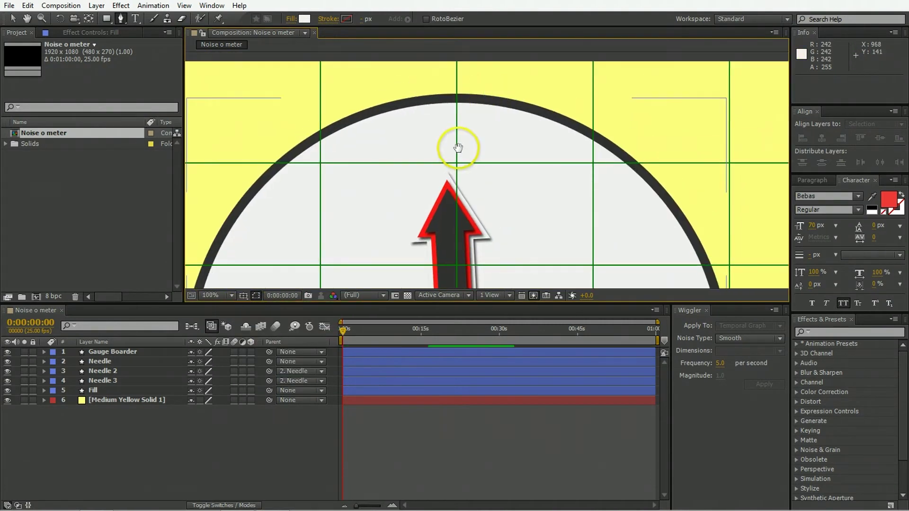
left_click(456, 110)
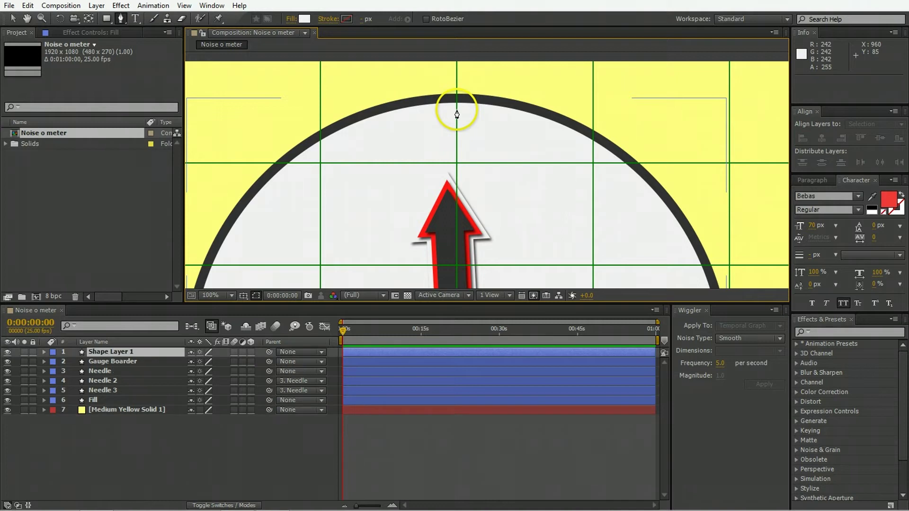
left_click(457, 144)
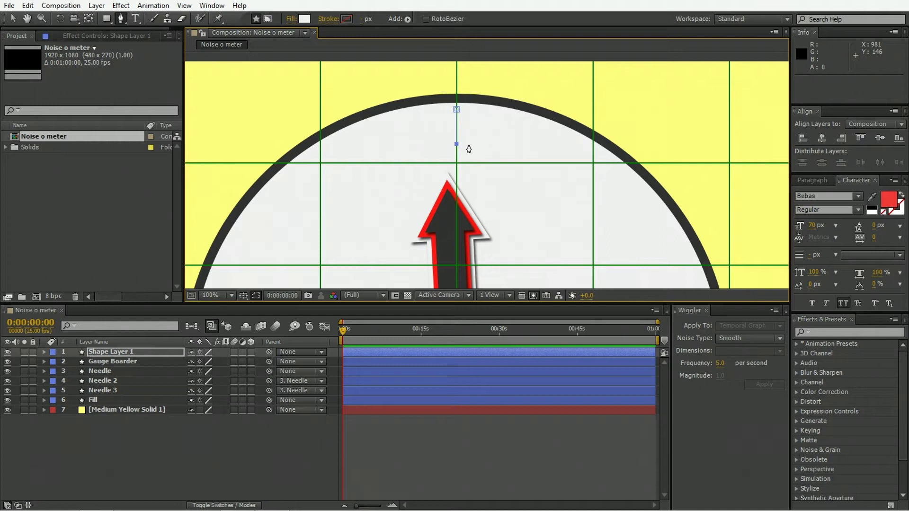
key("v")
Give the tick line no fill and a solid dark grey #333333 stroke
left_click(292, 19)
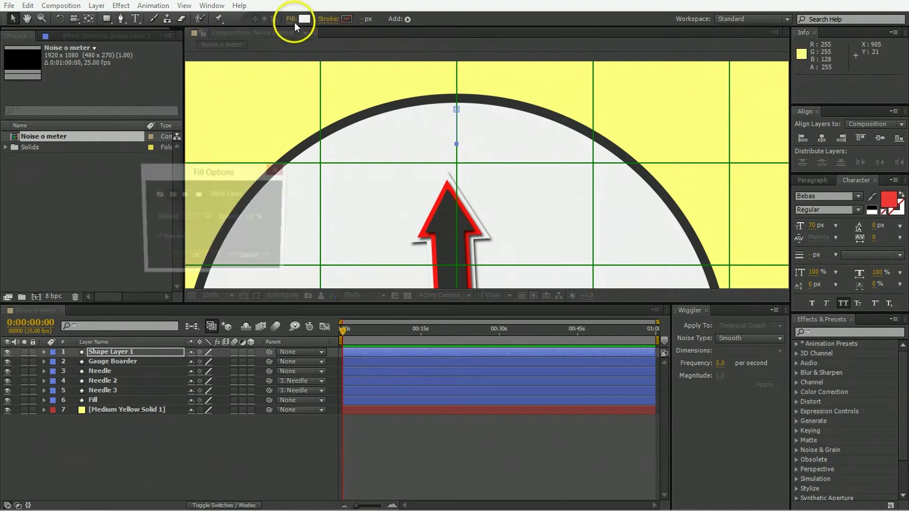
left_click(158, 194)
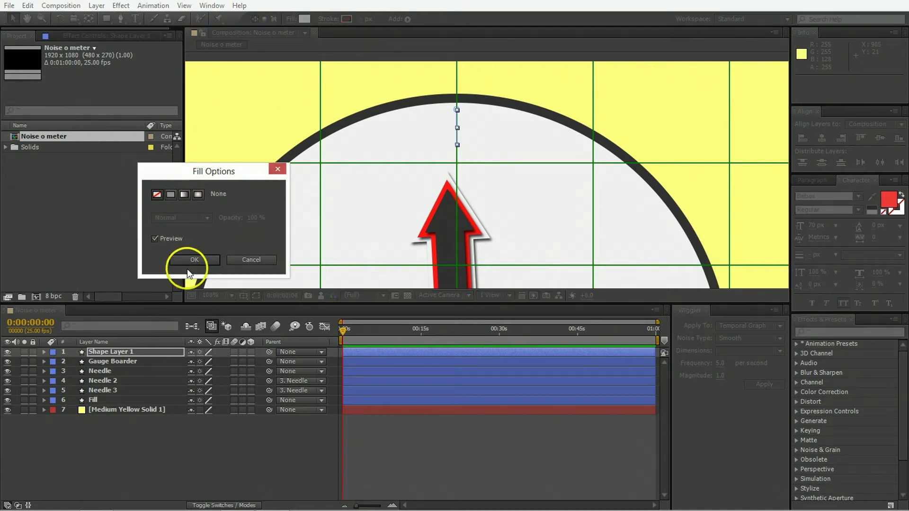
left_click(331, 19)
left_click(170, 194)
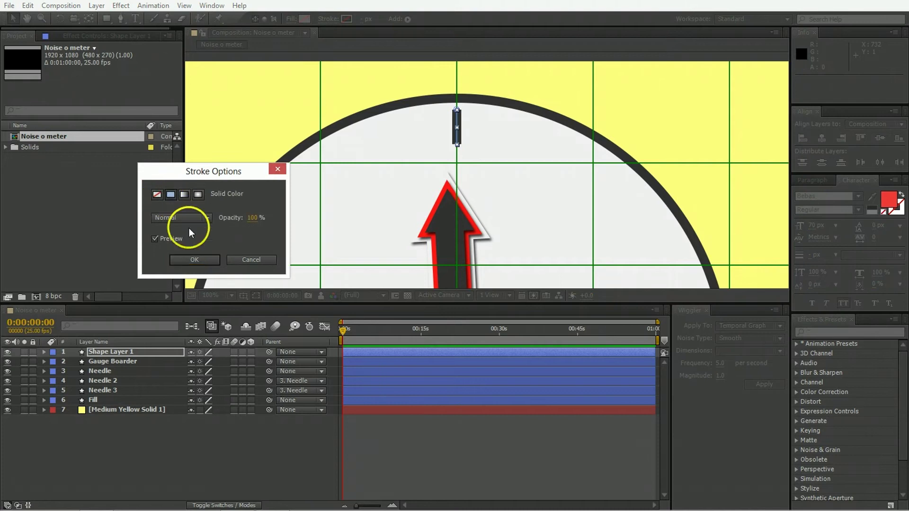
left_click(195, 260)
left_click(348, 19)
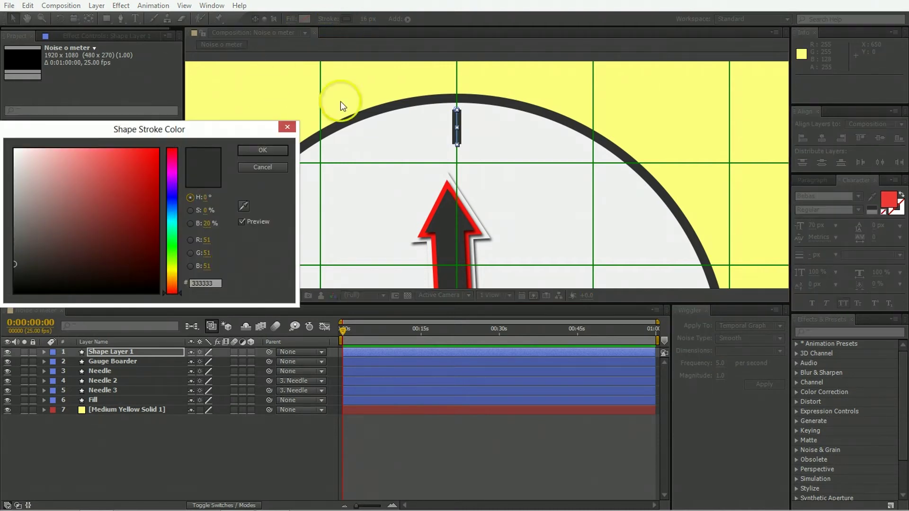
Add a Repeater to the tick shape and raise its copies to 10
left_click(264, 150)
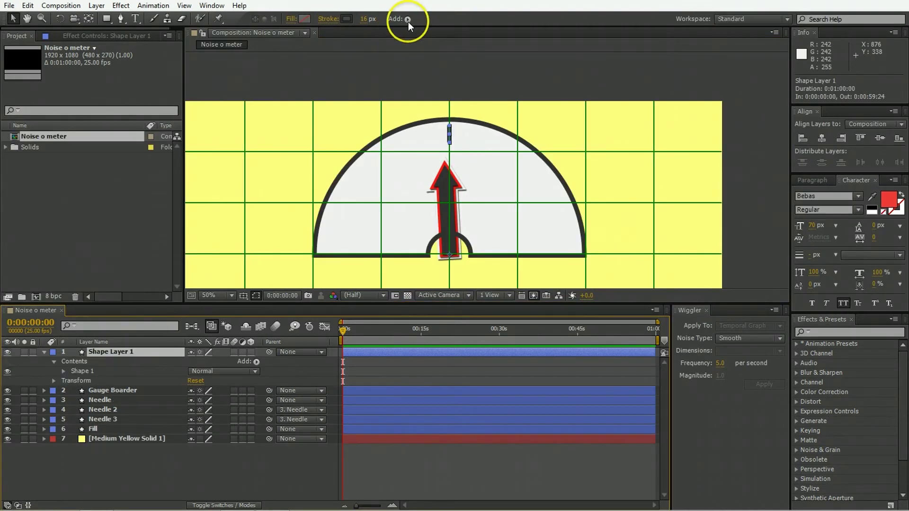
left_click(407, 19)
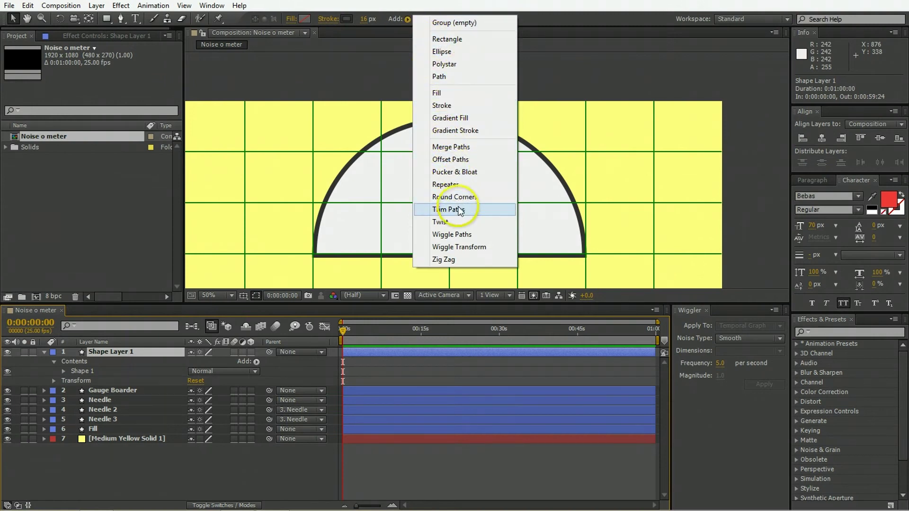
left_click(450, 184)
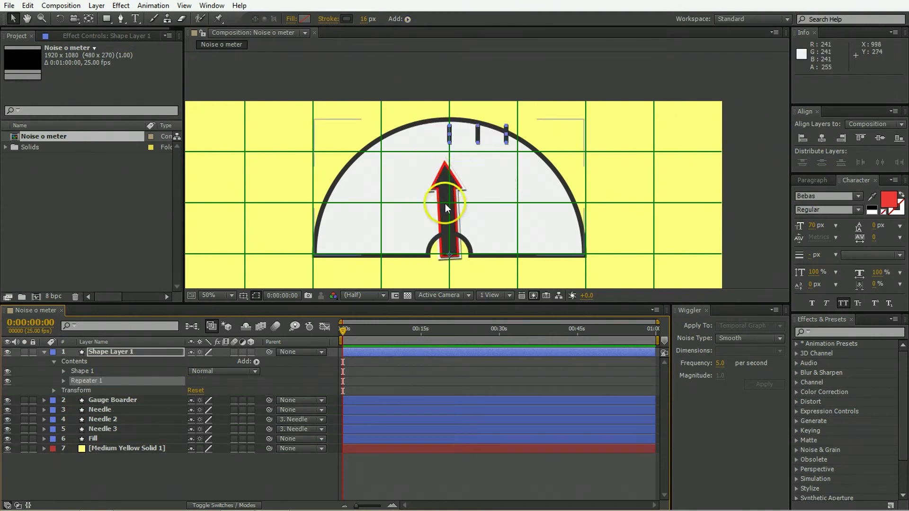
left_click(63, 381)
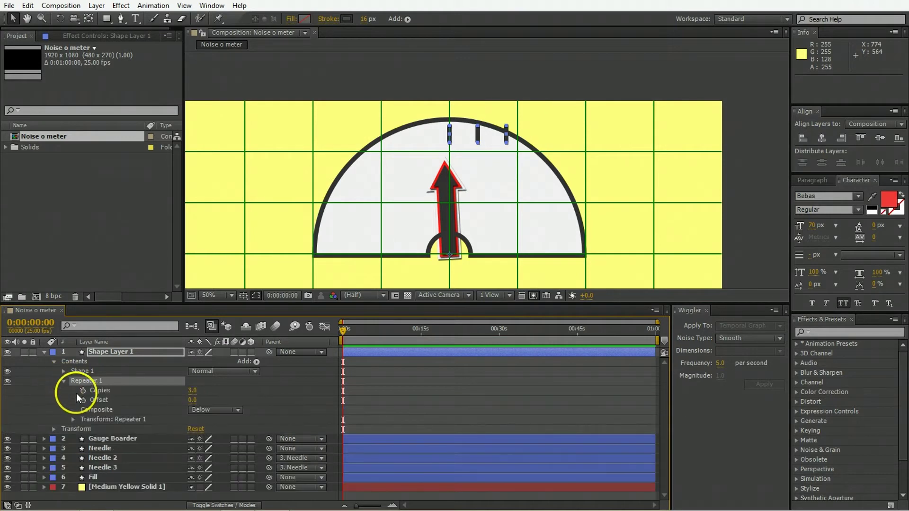
left_click_drag(192, 391, 191, 395)
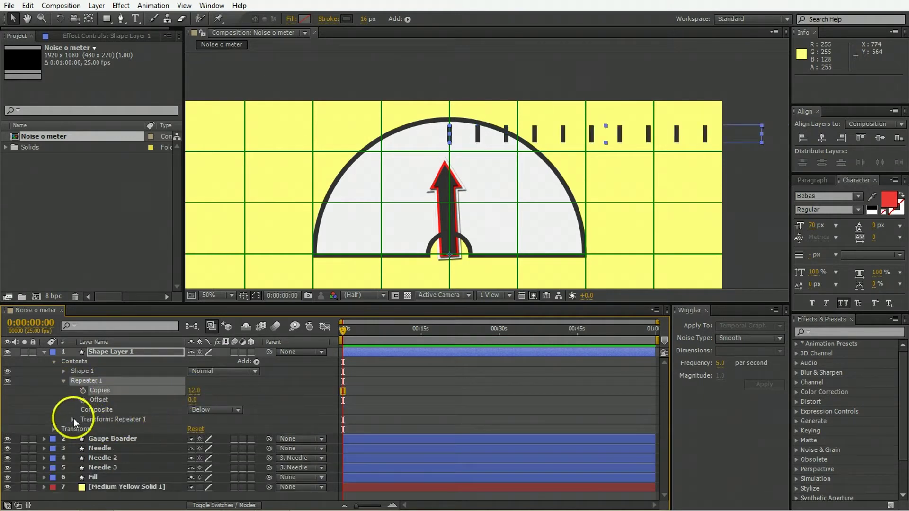
Set the repeater's Position X to 0, rotation to 10°, and shift the offset to -8
left_click(73, 419)
left_click(195, 438)
type("0")
key("Return")
left_click(201, 458)
type("10")
key("Return")
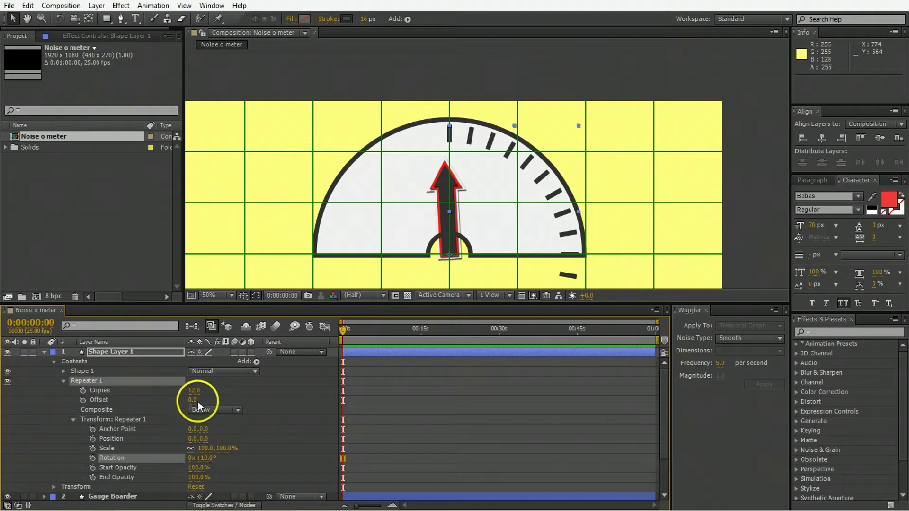
left_click_drag(197, 402, 200, 405)
Set the repeater to 17 tick copies
left_click(195, 390)
type("16")
key("Return")
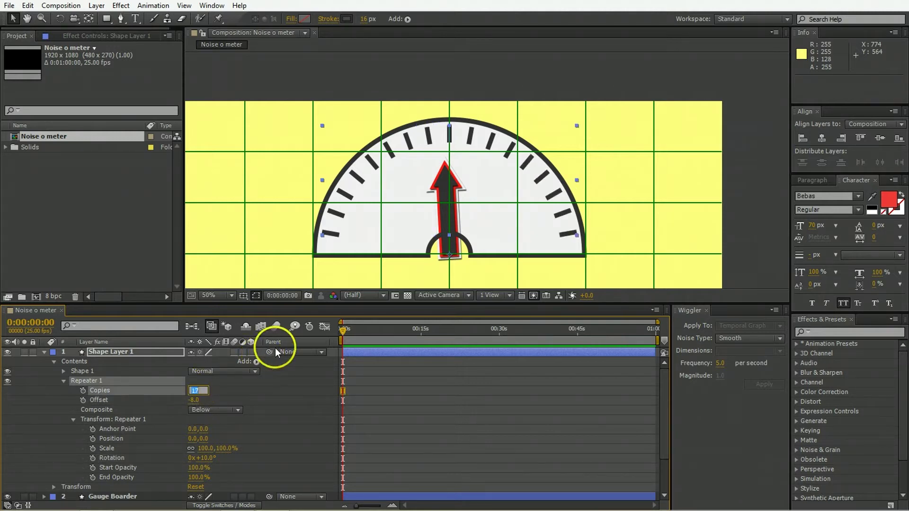
left_click(379, 371)
Set the tick marks' stroke width to 12 px
left_click(350, 352)
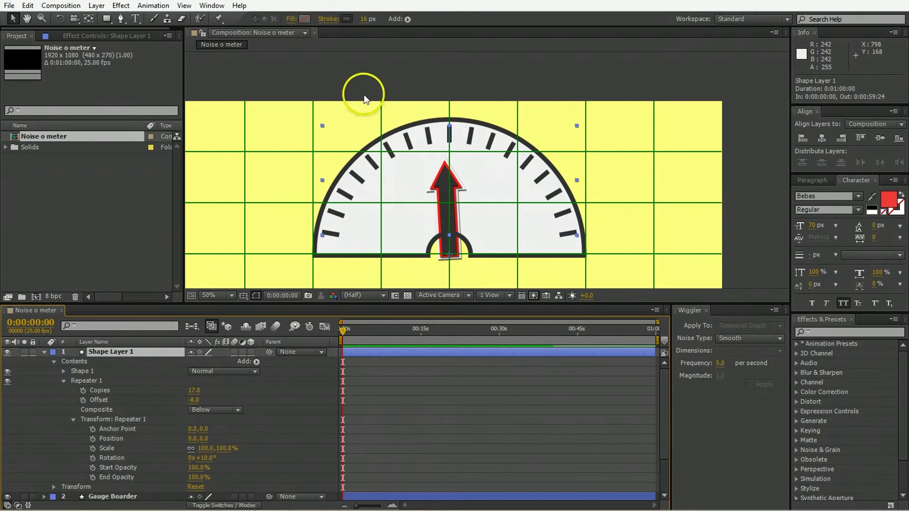
left_click(367, 20)
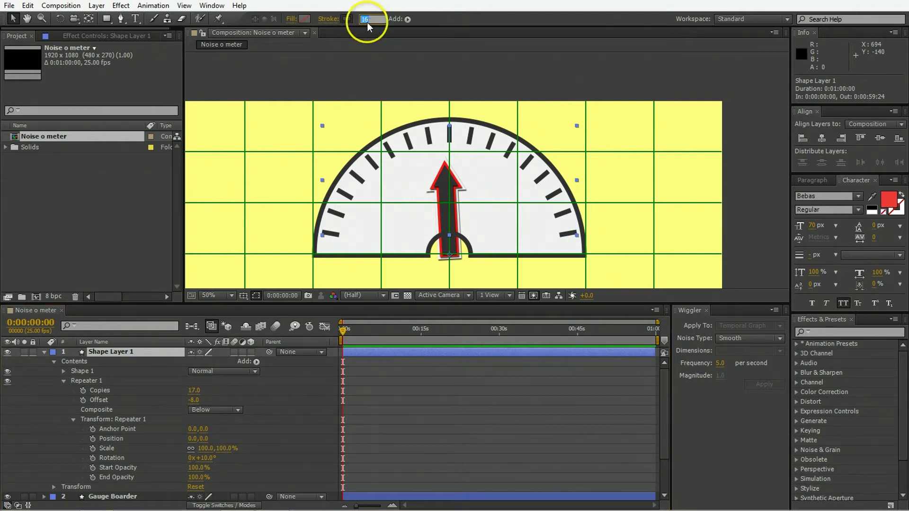
type("12")
key("Return")
left_click(44, 352)
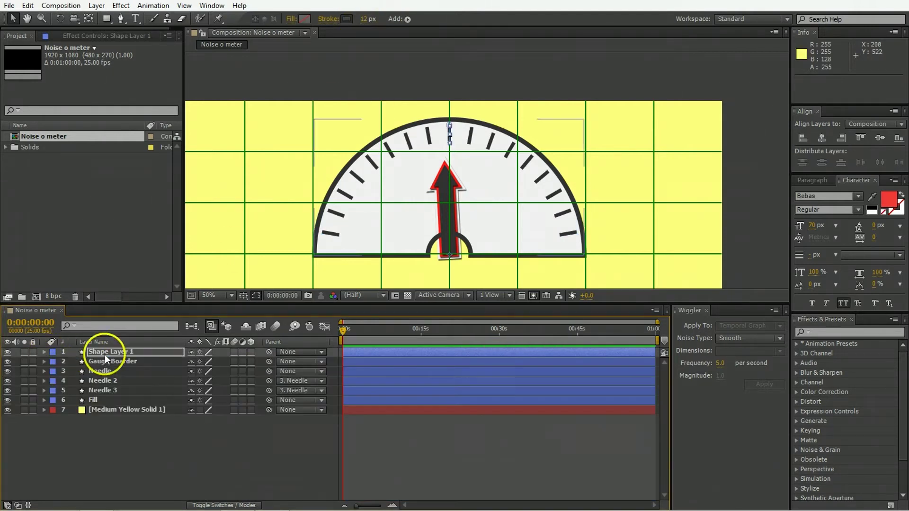
Apply a Drop Shadow layer style to the tick marks and Gauge Boarder layers
left_click(104, 362, "ctrl")
left_click(96, 5)
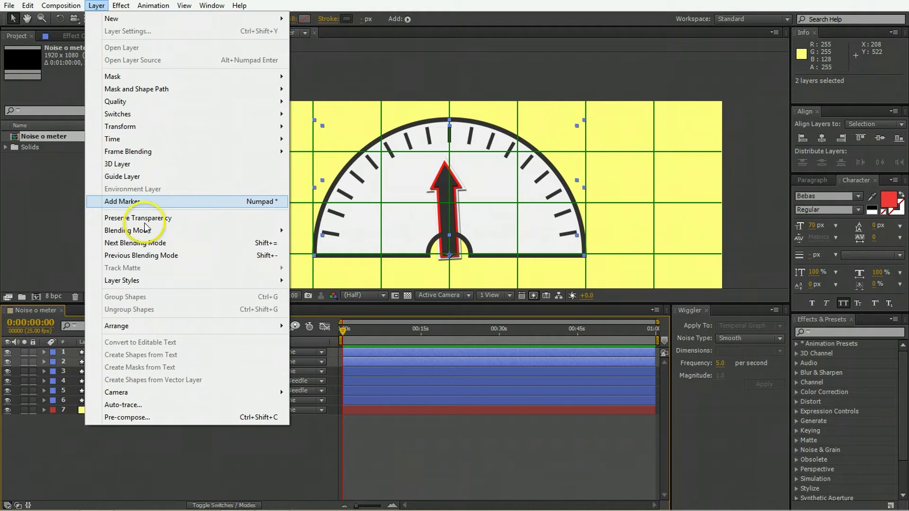
mouse_move(142, 281)
left_click(363, 325)
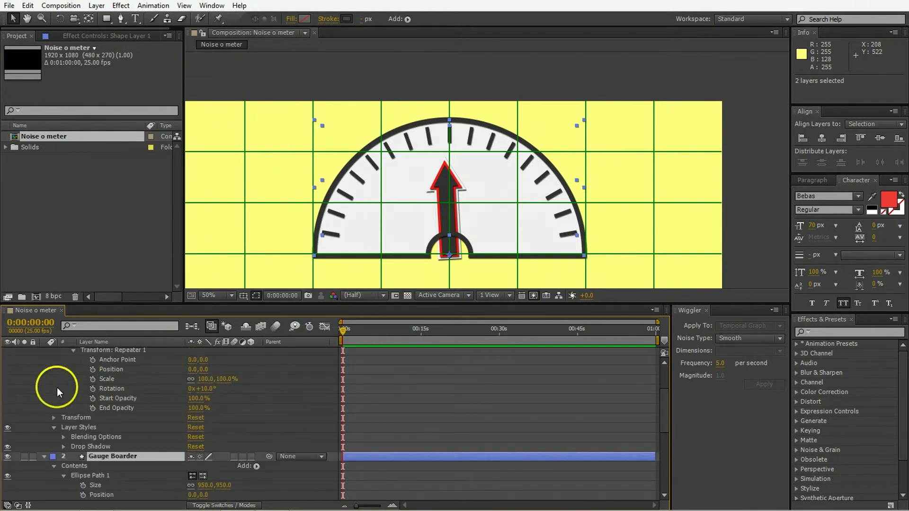
Collapse all layers' properties and deselect every layer
left_click(57, 387)
key("ctrl+a")
key("ctrl+grave")
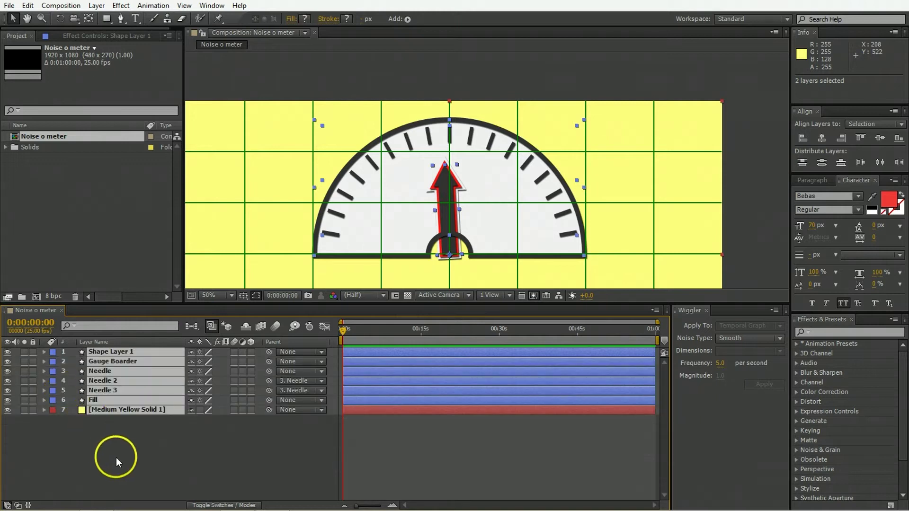
left_click(115, 457)
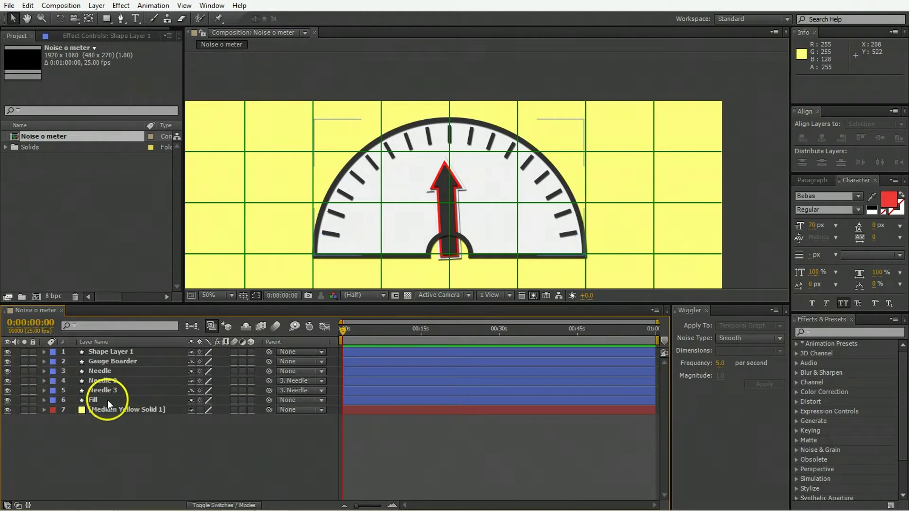
Set the yellow solid's track matte to Alpha Inverted 'Fill' and move both to the top
left_click(107, 399)
left_click(135, 413)
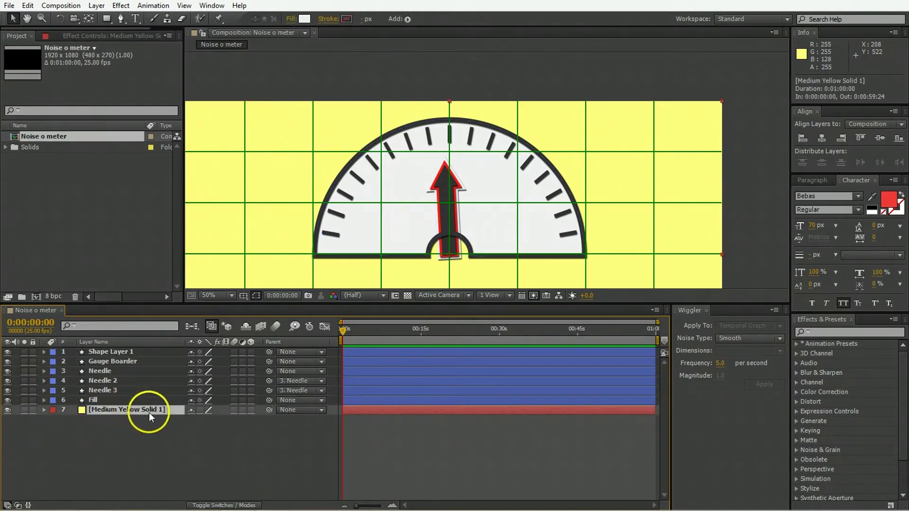
left_click(221, 504)
left_click(264, 410)
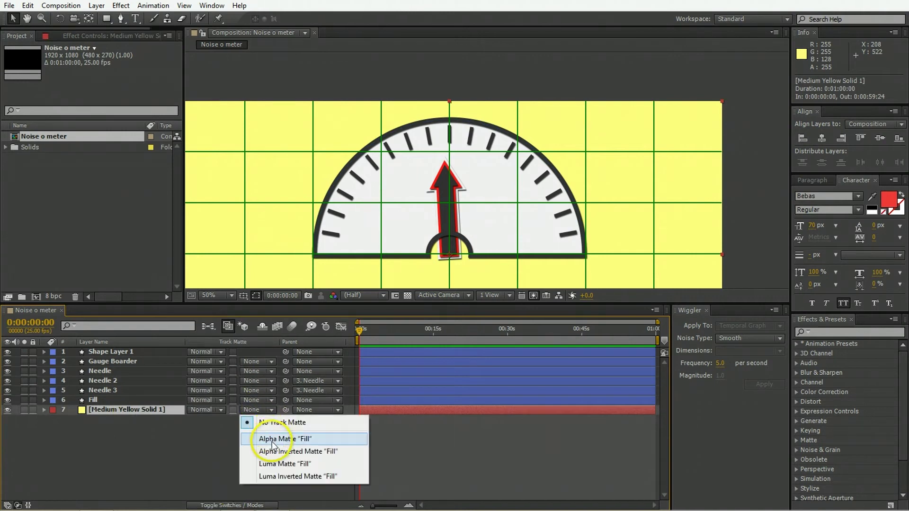
left_click(269, 450)
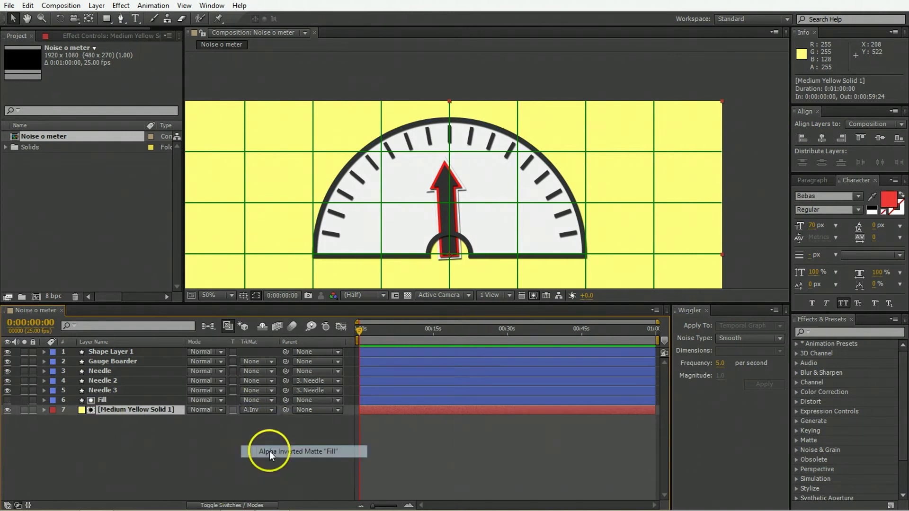
left_click(112, 403, "shift")
left_click_drag(104, 381, 102, 353)
Create a light grey White Solid 1 and place it at the bottom of the stack
left_click(136, 457)
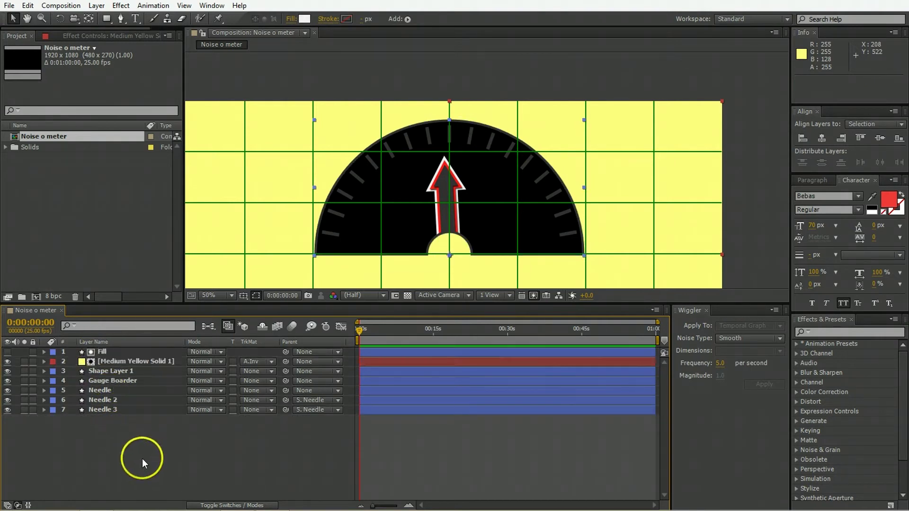
right_click(136, 458)
left_click(291, 345)
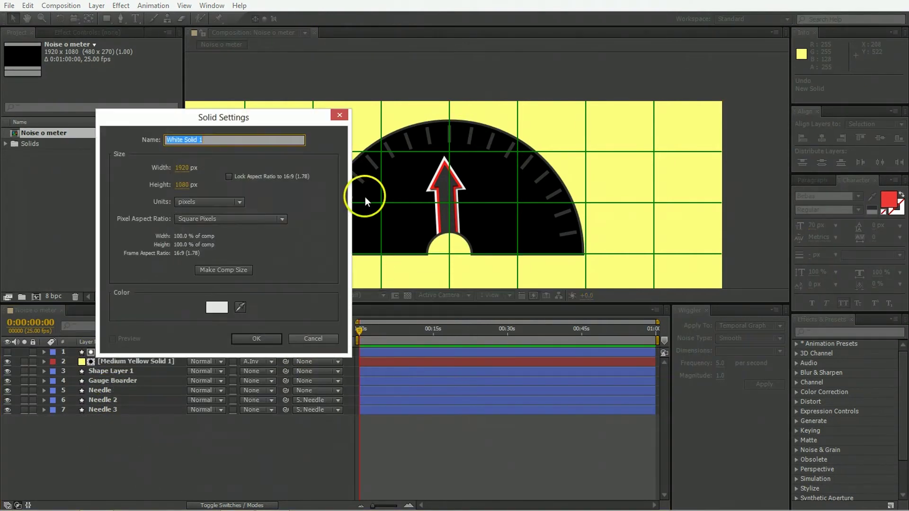
left_click(217, 308)
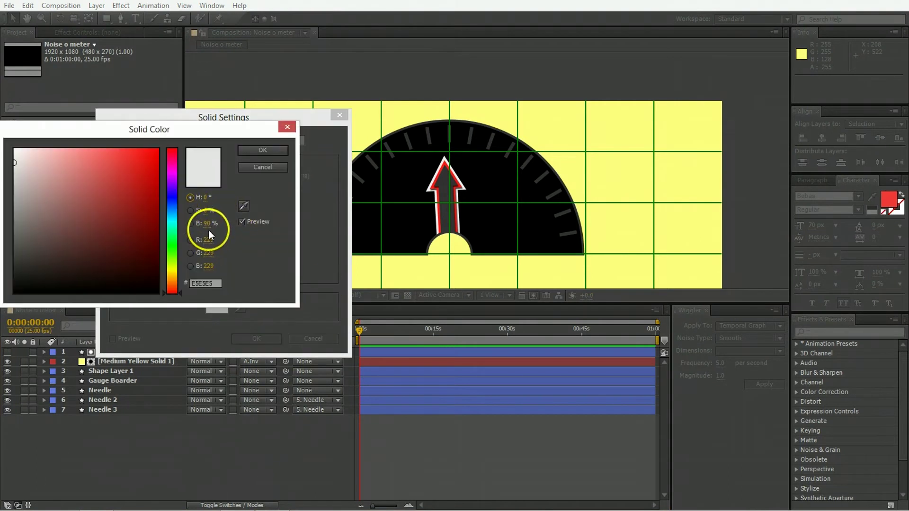
left_click_drag(206, 226, 211, 219)
key("Return")
left_click(254, 339)
left_click_drag(114, 354, 110, 446)
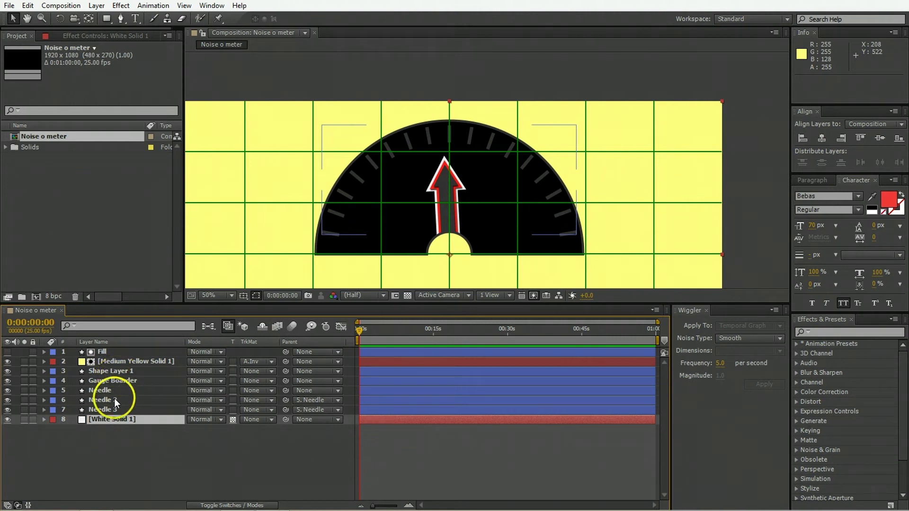
key("ctrl+z")
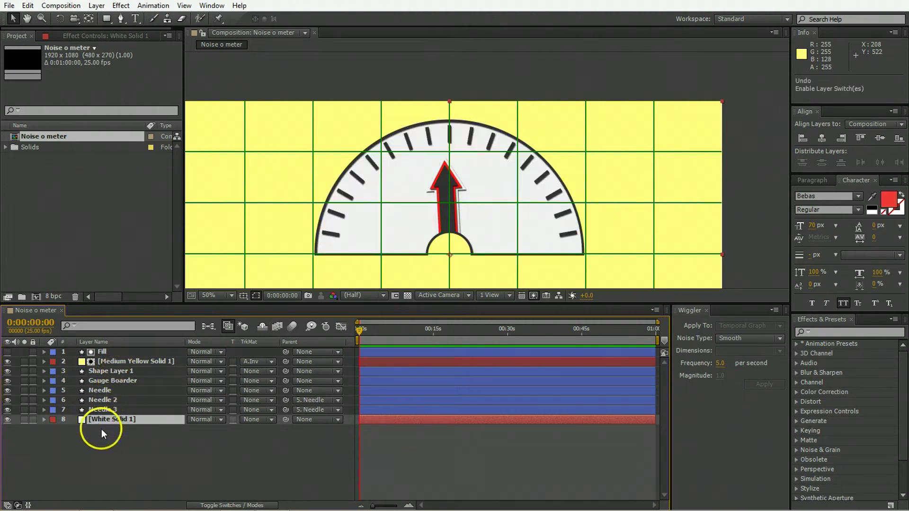
Duplicate the White Solid 1 layer
left_click(123, 438)
left_click(133, 422)
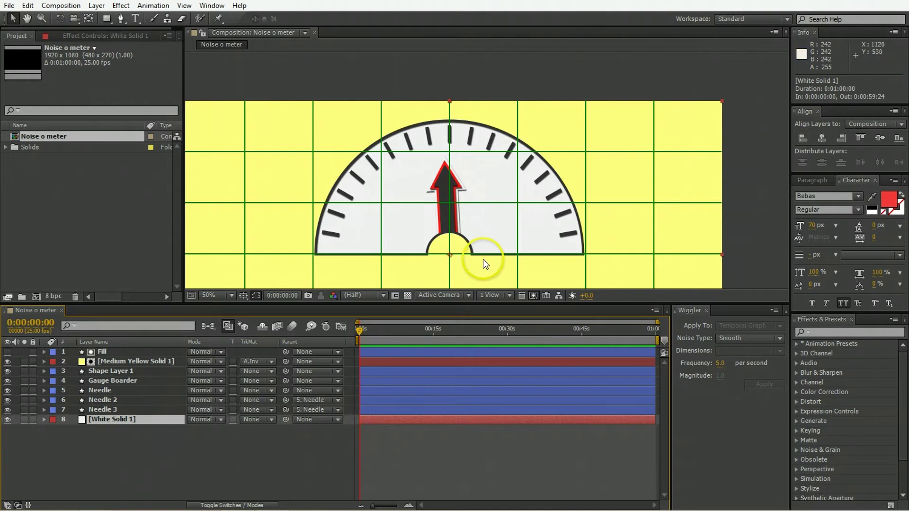
scroll(547, 229, "down", 3)
scroll(553, 228, "right", 2)
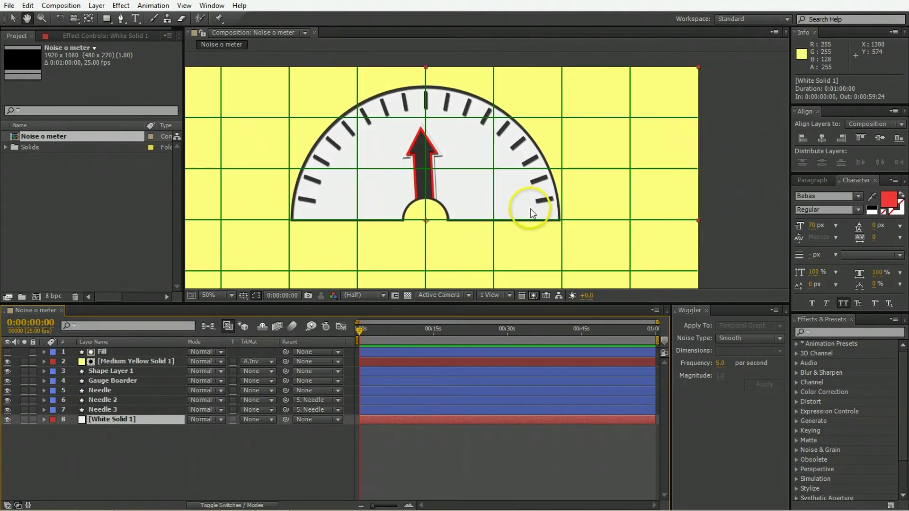
left_click(203, 434)
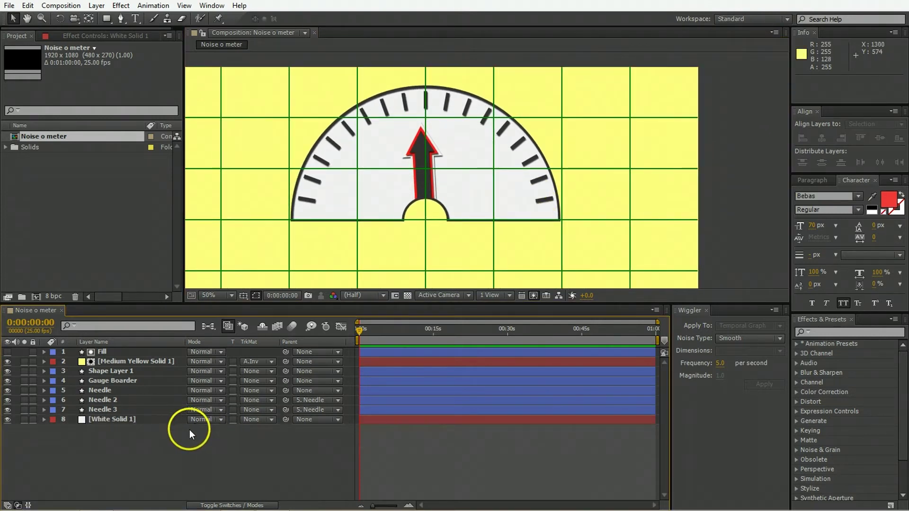
left_click(128, 418)
key("ctrl+d")
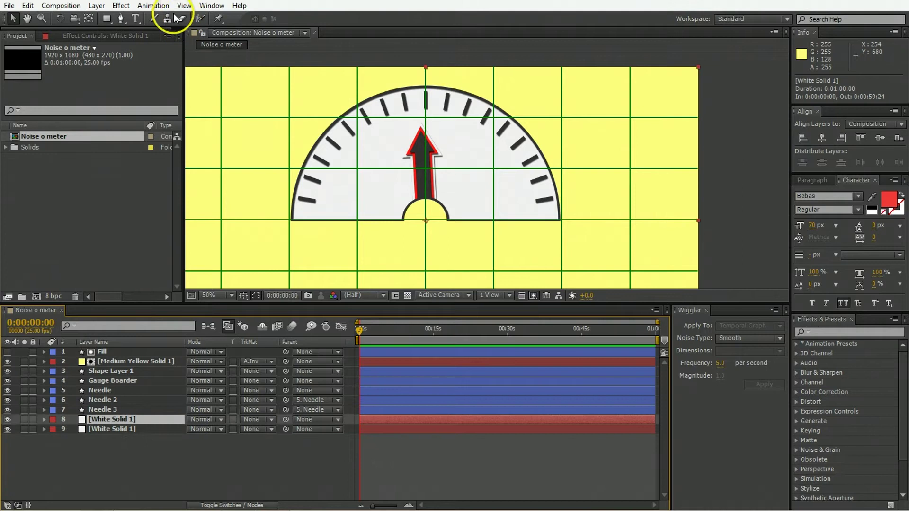
Change the duplicate solid's colour to red with saturation 90 and brightness 95
left_click(97, 5)
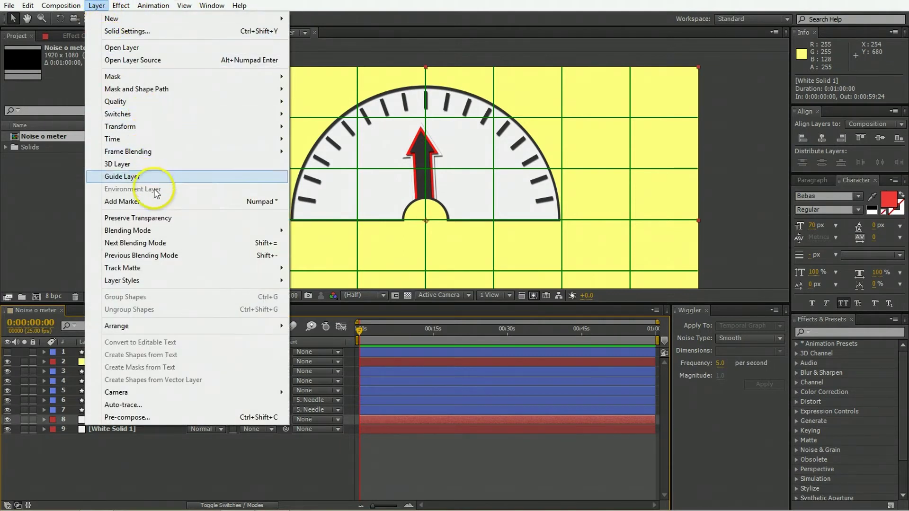
left_click(130, 31)
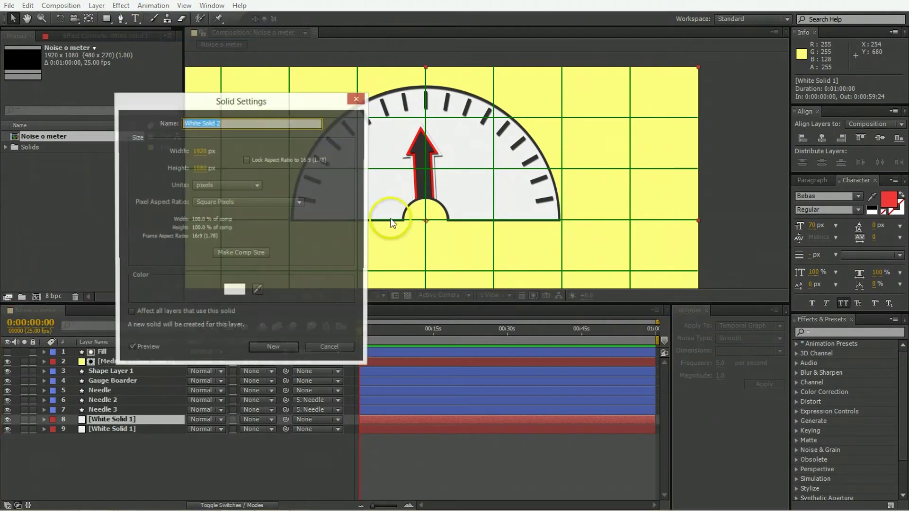
left_click(234, 290)
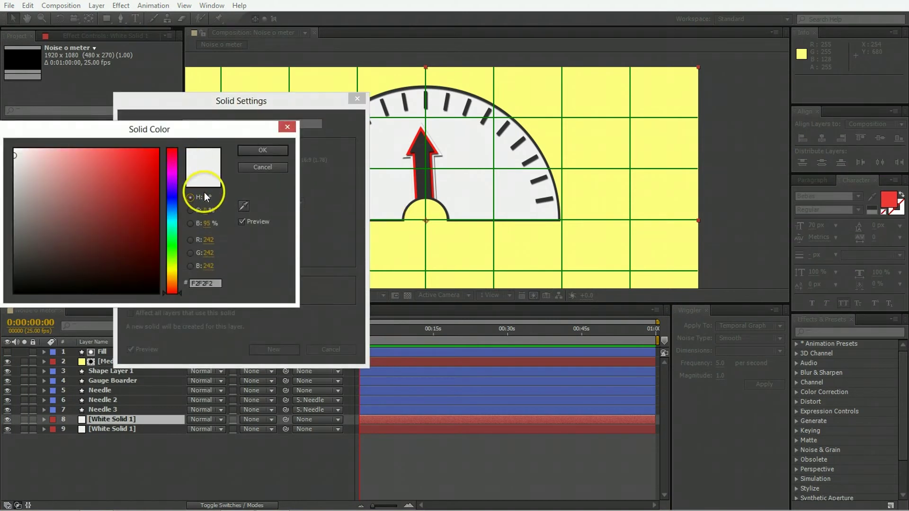
left_click(207, 211)
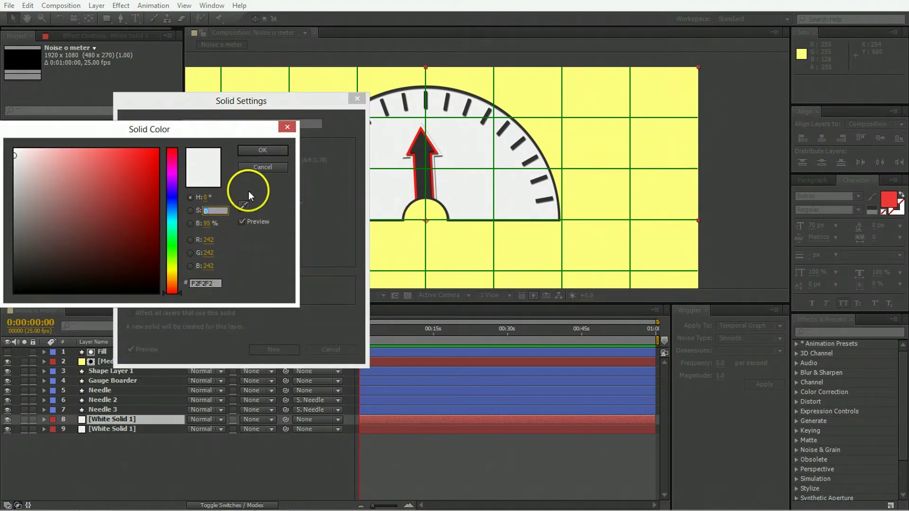
type("90")
key("Tab")
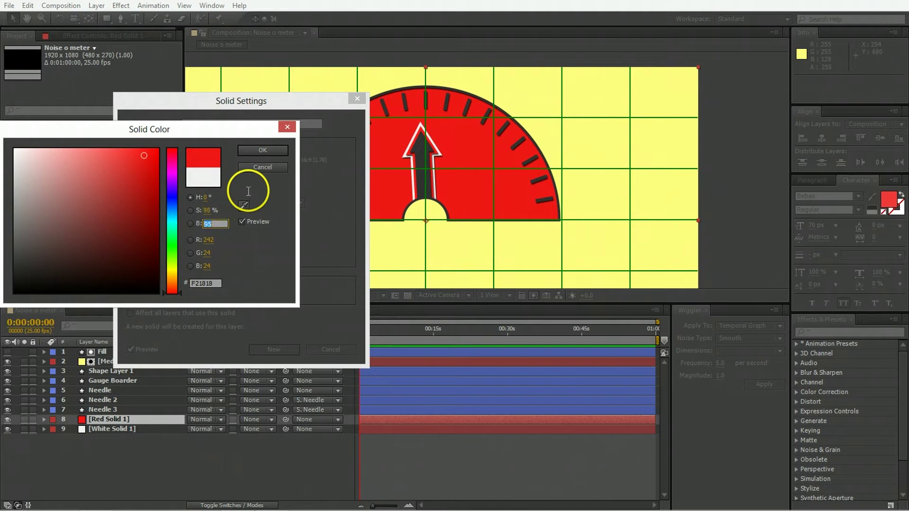
type("95")
key("Return")
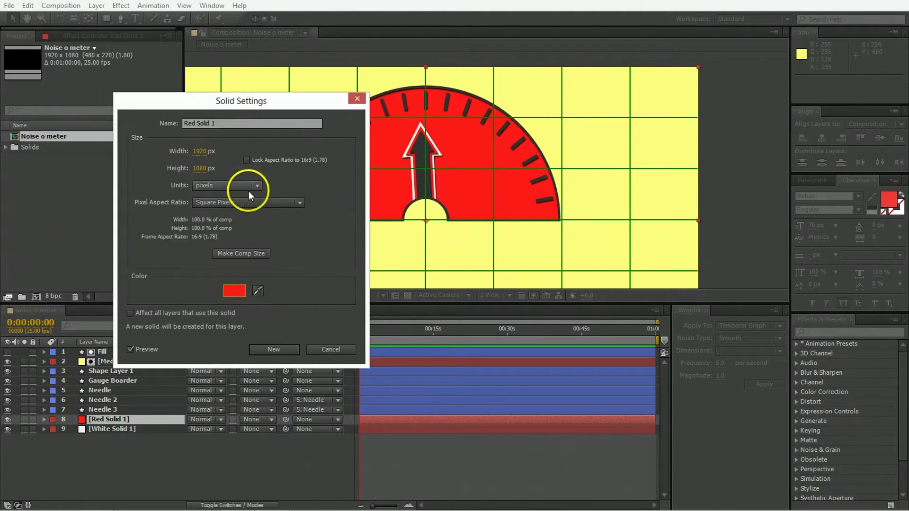
Create Red Solid 1 and apply the Radial Wipe effect to it
left_click(264, 352)
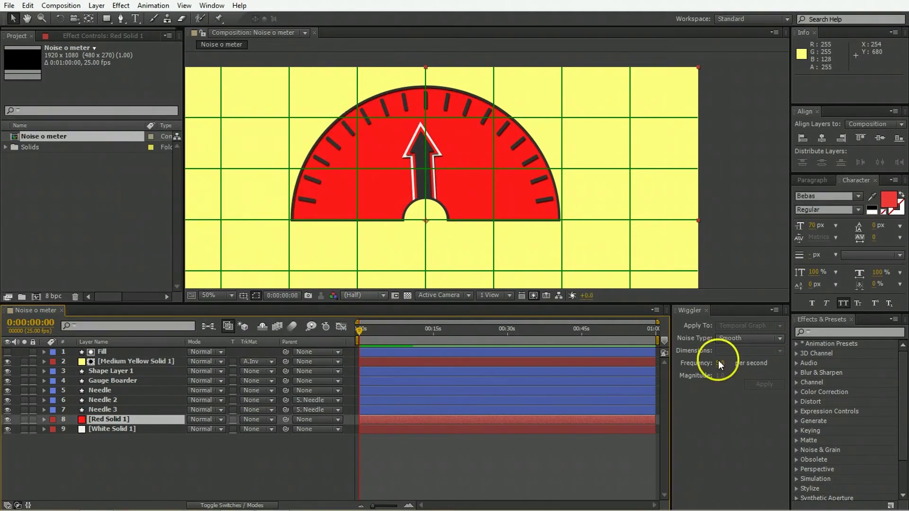
left_click(819, 332)
type("radial")
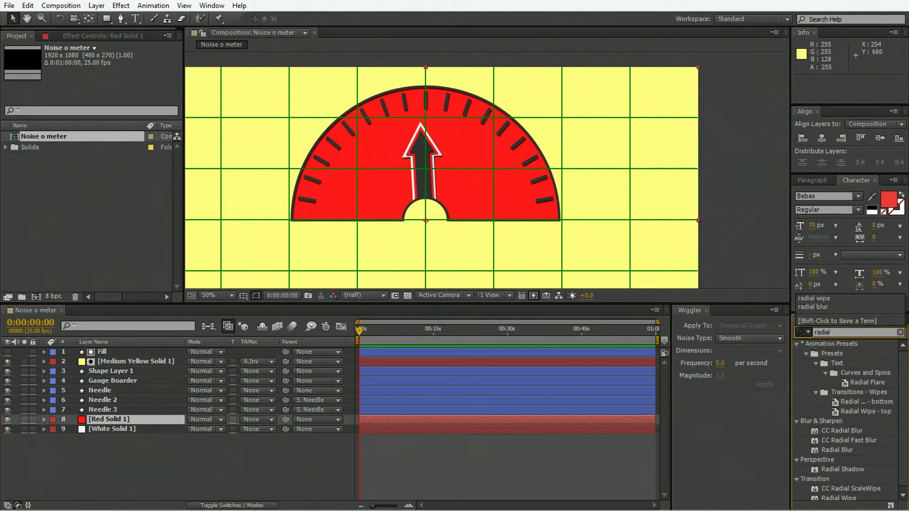
left_click(874, 325)
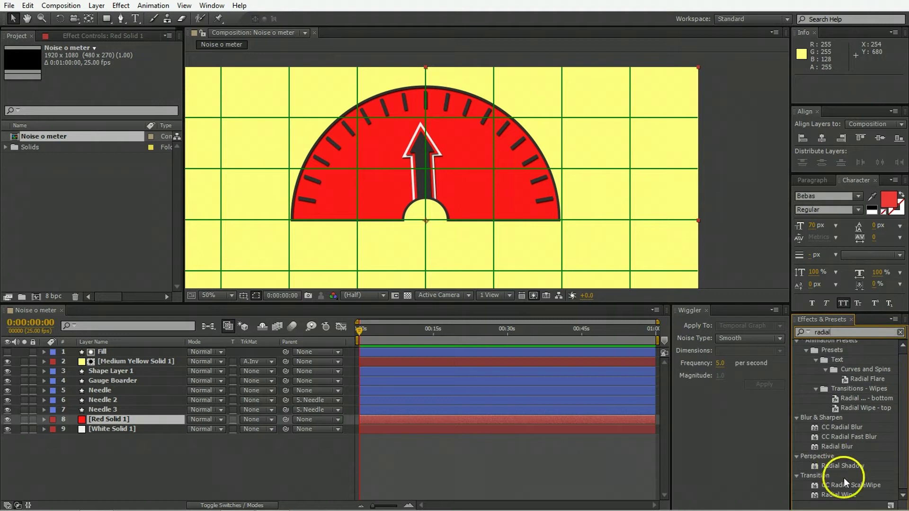
double_click(839, 494)
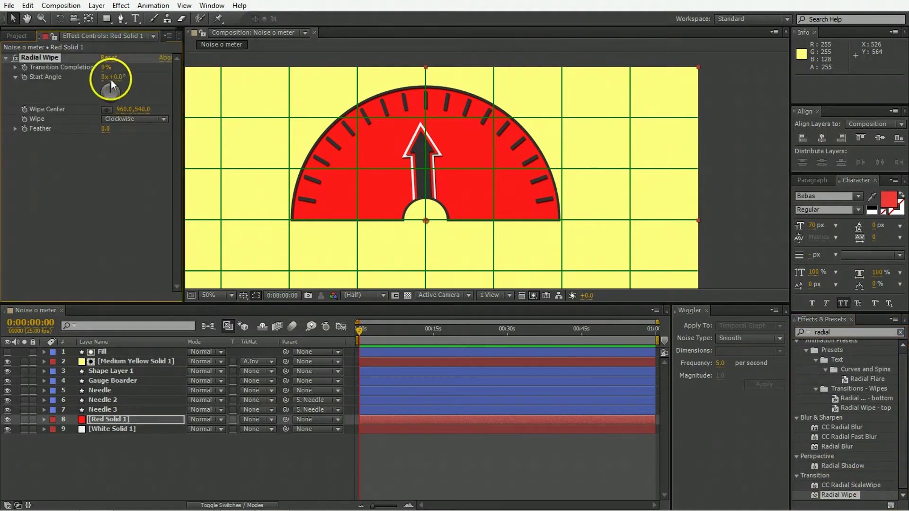
Set Radial Wipe Transition Completion to 90% with a 90° start angle, leaving a red wedge
left_click_drag(103, 68, 104, 70)
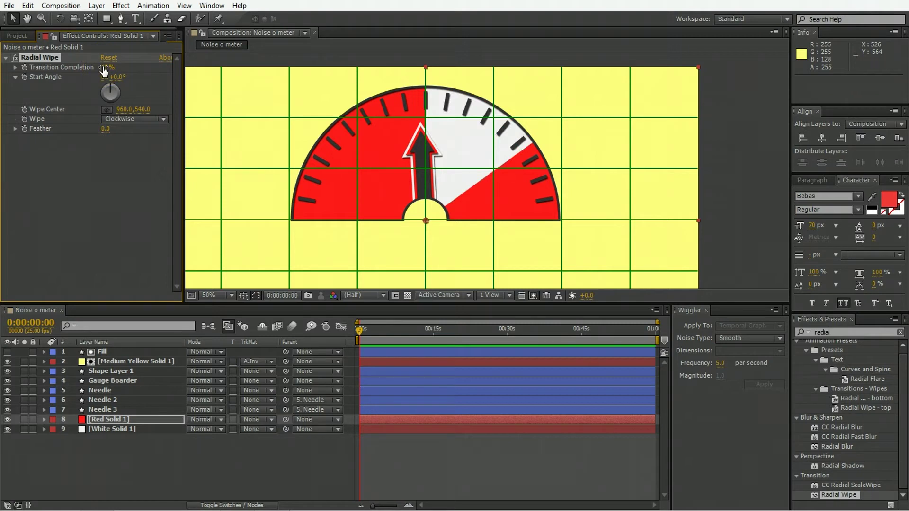
left_click_drag(105, 69, 102, 91)
left_click(314, 451)
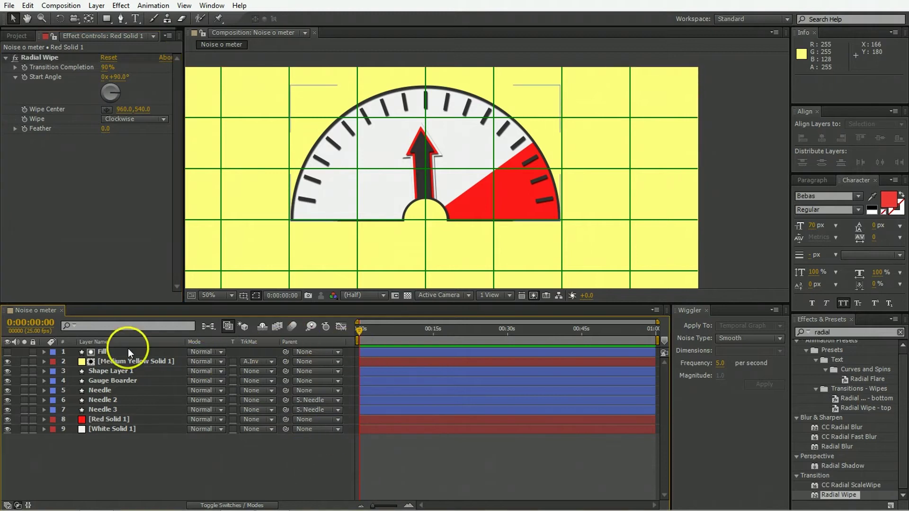
key("comma")
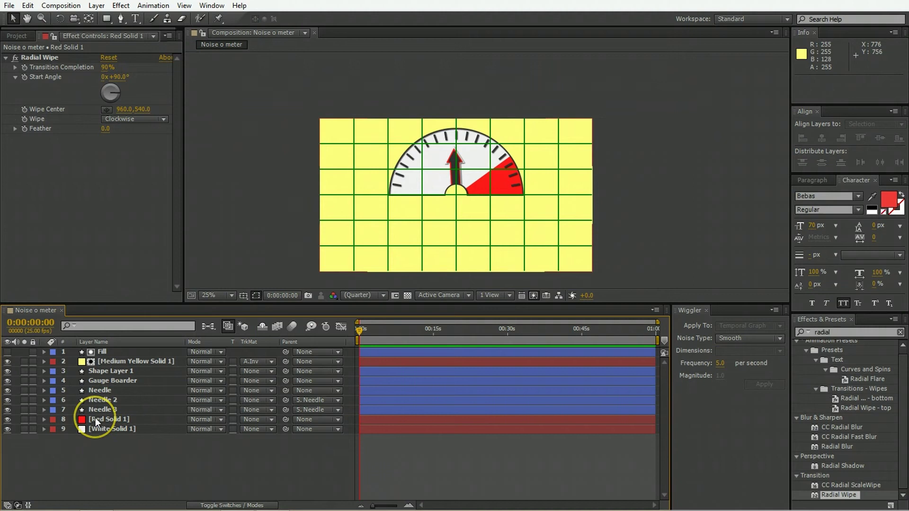
Pre-compose Red Solid 1 into a composition named 'Red zone'
left_click(95, 421)
key("ctrl+shift+c")
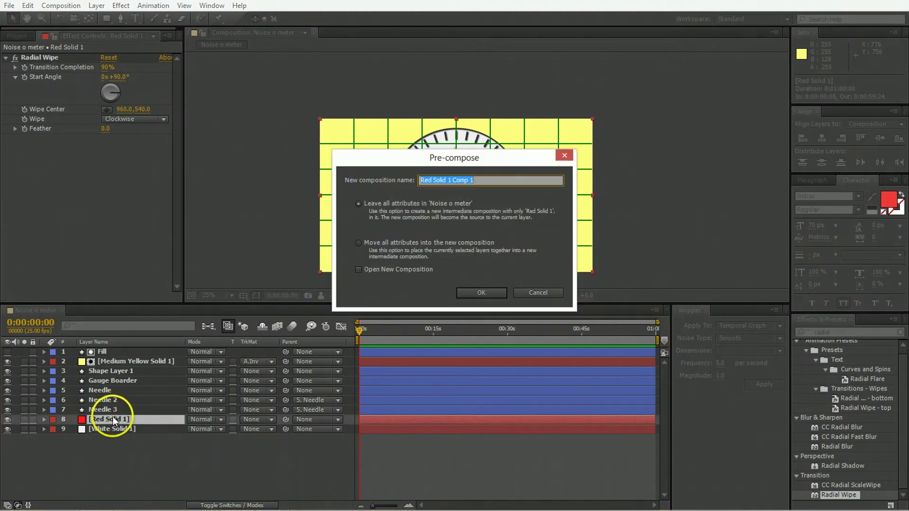
type("Red zone")
key("Return")
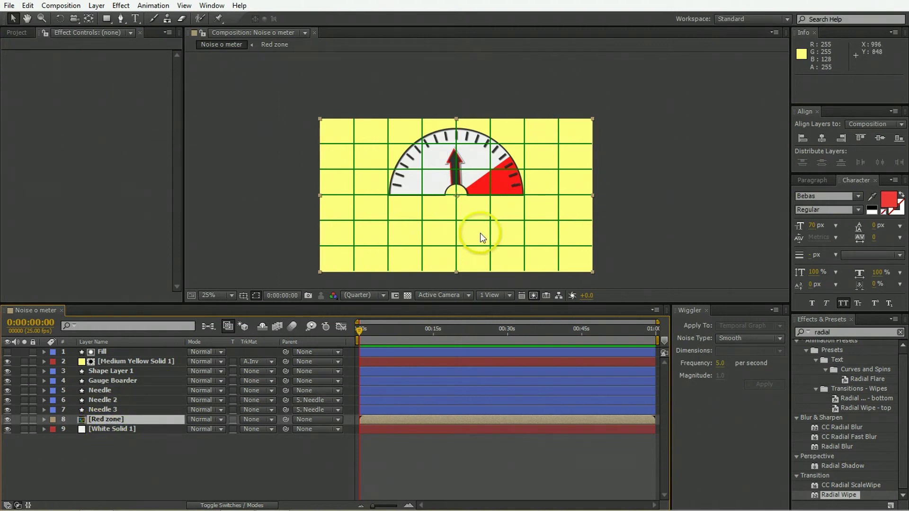
left_click(231, 328)
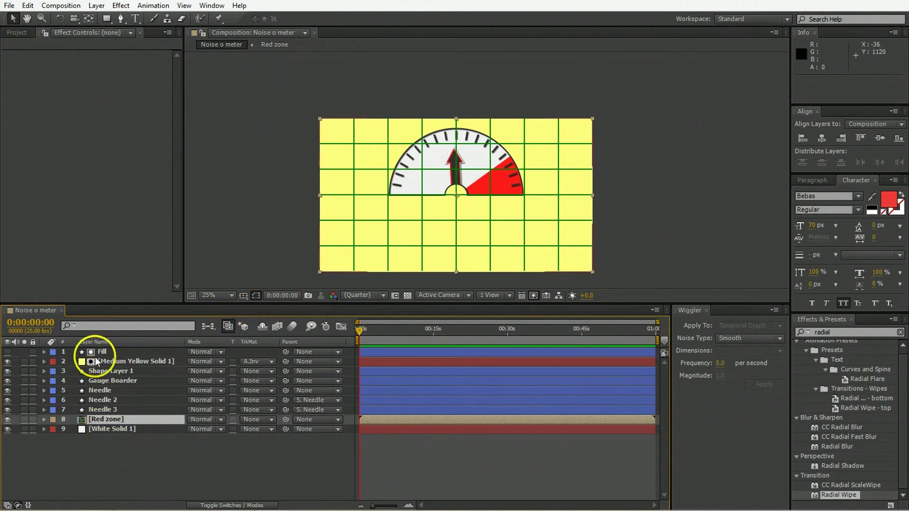
Lock the yellow solid and nudge the seven gauge layers lower in the frame
left_click(40, 361)
left_click(114, 354)
left_click(117, 422, "shift")
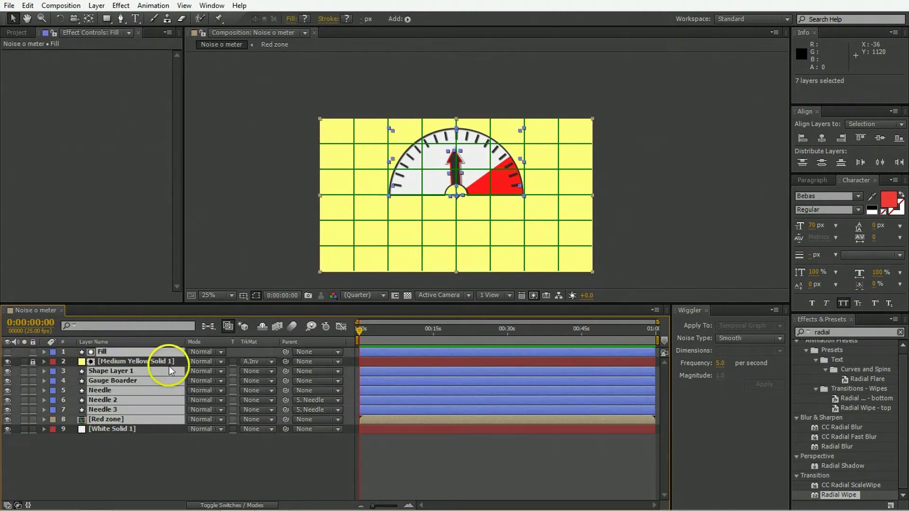
left_click(484, 176)
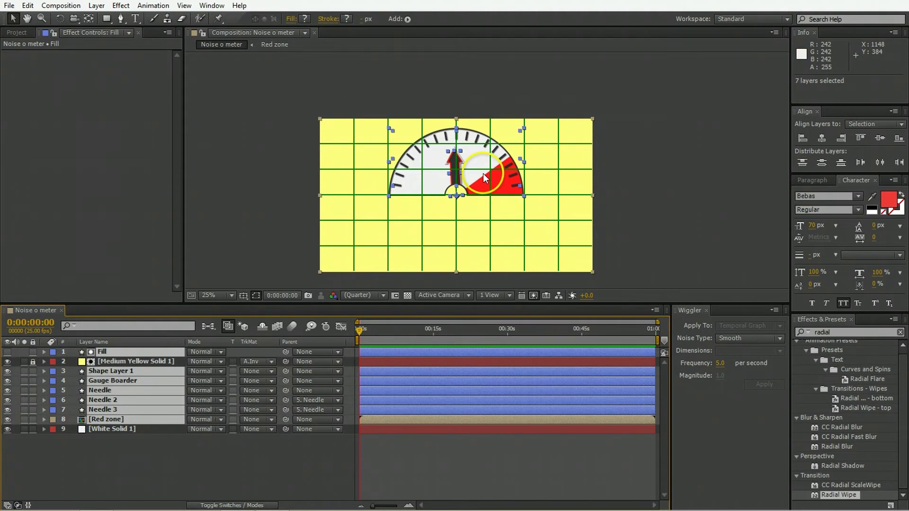
key("shift+Down")
key("shift+Down")
key("shift+Down")
key("shift+Down")
key("shift+Down")
key("shift+Down")
key("shift+Down")
key("shift+Down")
key("shift+Down")
key("shift+Down")
key("shift+Down")
key("shift+Down")
key("shift+Down")
key("shift+Down")
key("shift+Down")
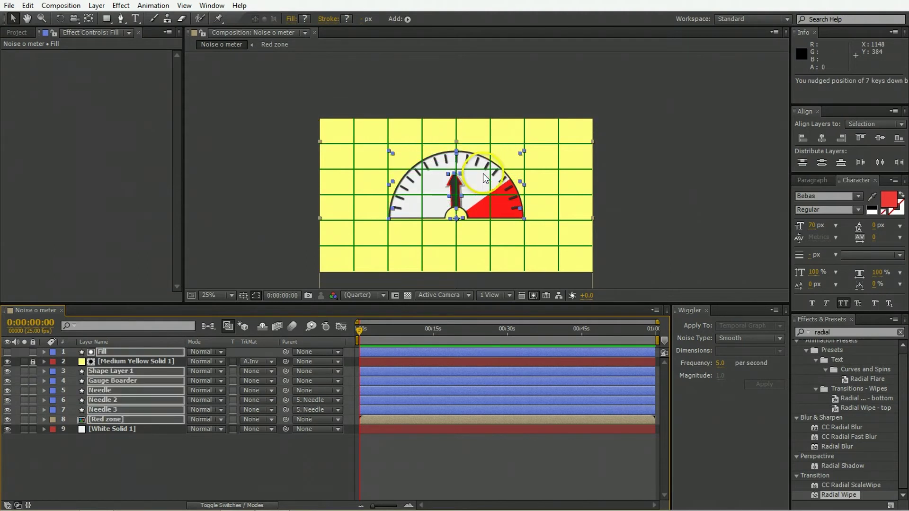
key("shift+Down")
key("shift+Down")
key("shift+Down")
key("shift+Down")
key("shift+Down")
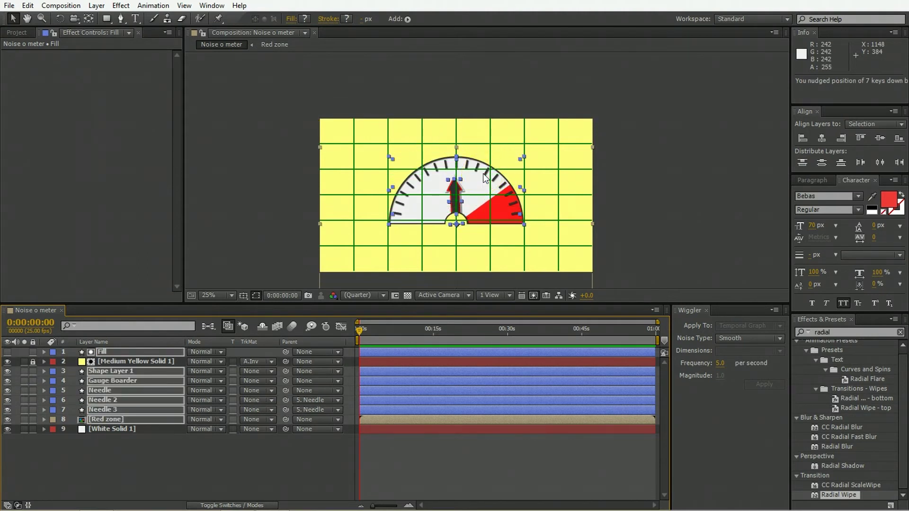
key("shift+Down")
key("shift+Down")
key("shift+Down")
key("shift+Down")
key("shift+Down")
key("shift+Down")
key("shift+Down")
key("shift+Down")
key("shift+Down")
key("shift+Down")
key("shift+Up")
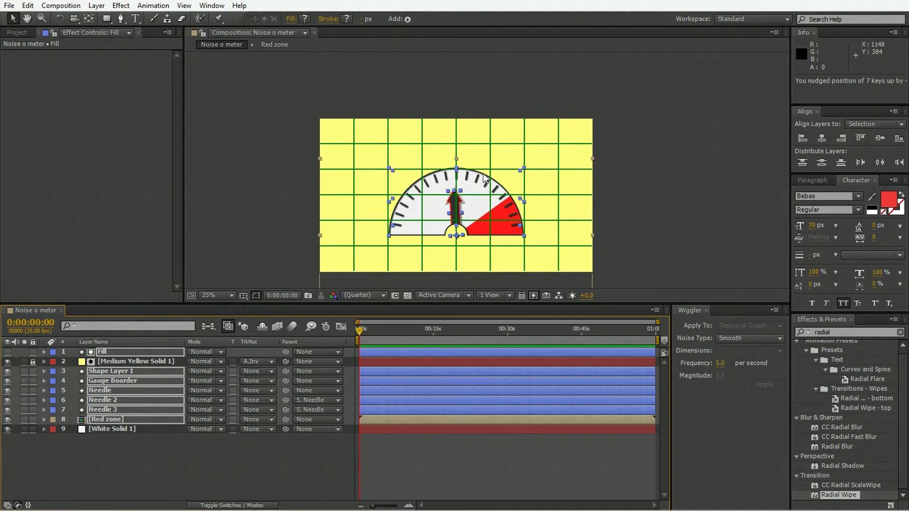
left_click(234, 459)
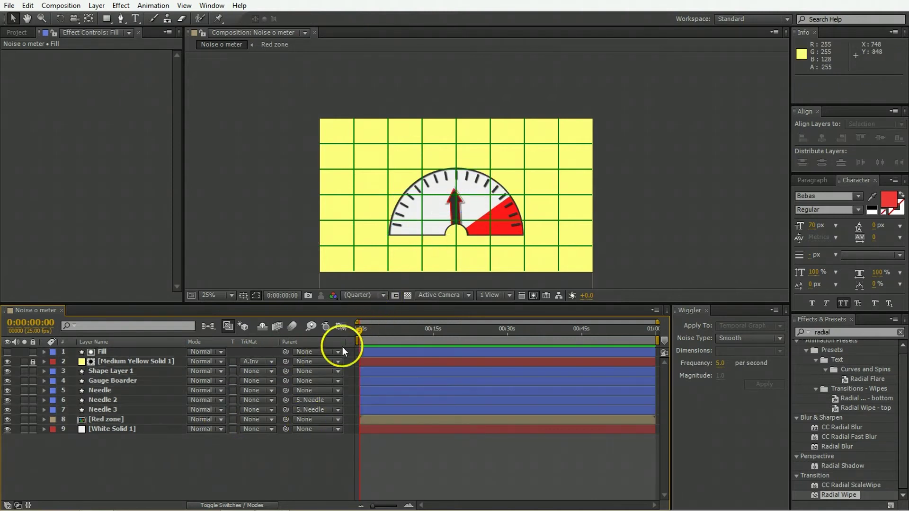
Add a NOISE-o-meter title text above the gauge, set in Bebas Neue
key("t")
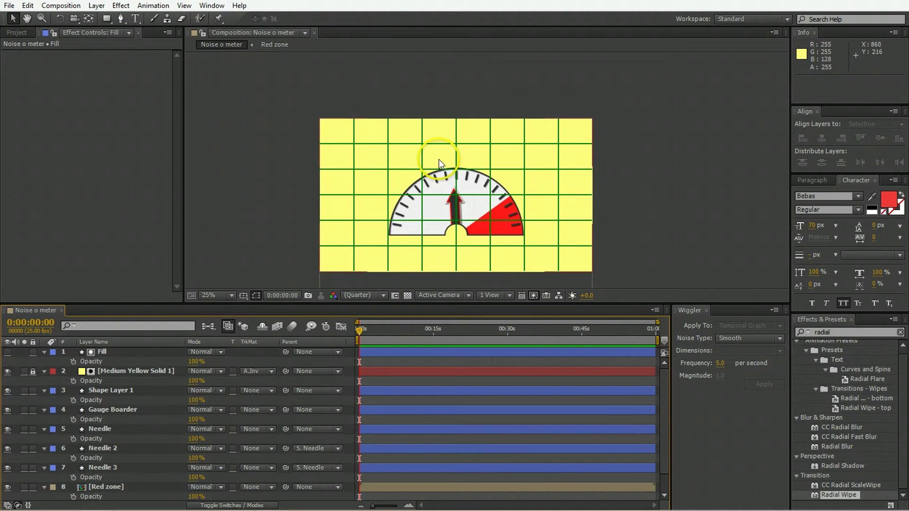
key("ctrl+t")
left_click(433, 142)
type("NOISE")
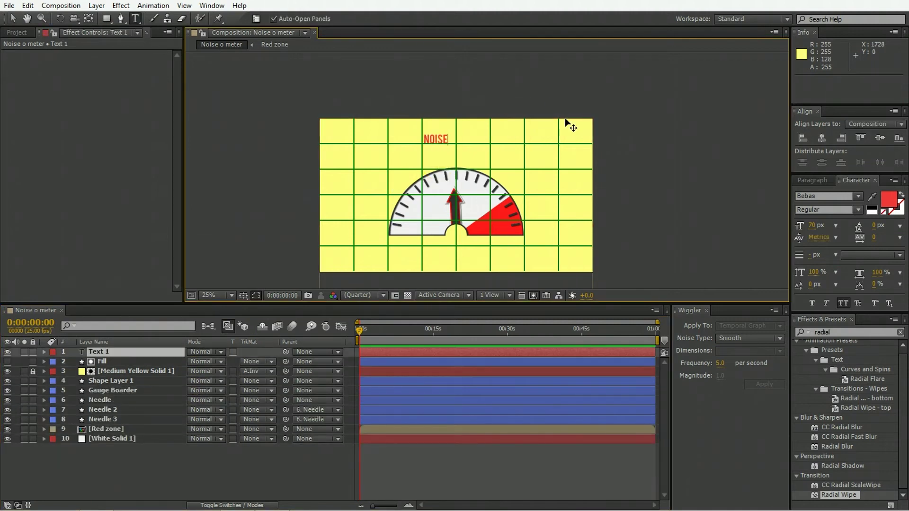
type("-o-meter")
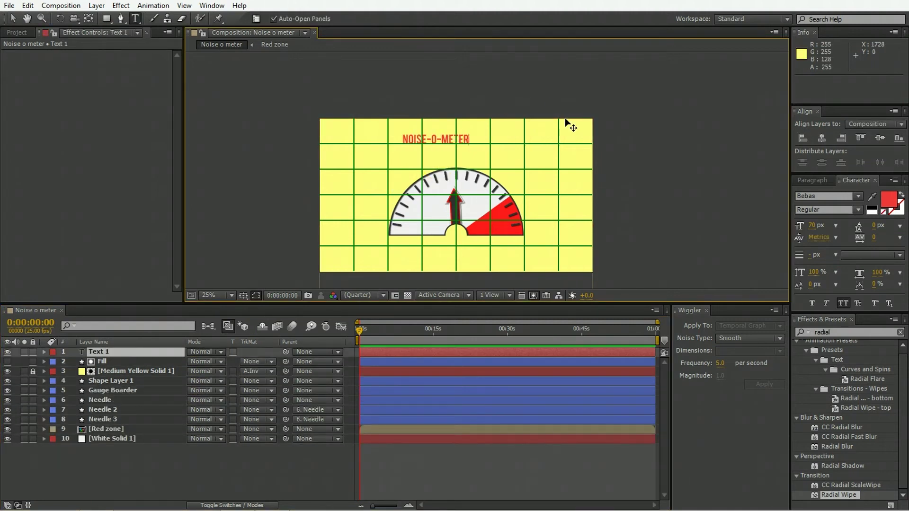
key("KP_Enter")
left_click(838, 196)
left_click(839, 196)
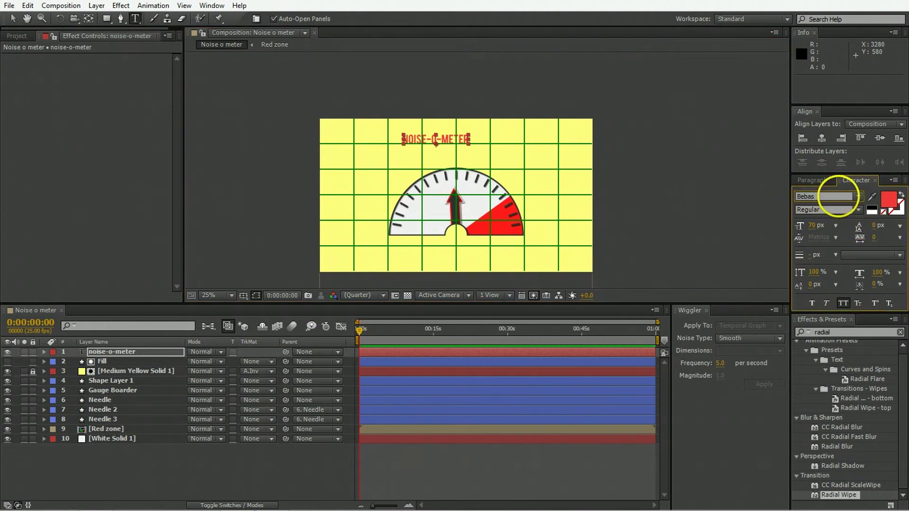
key("Return")
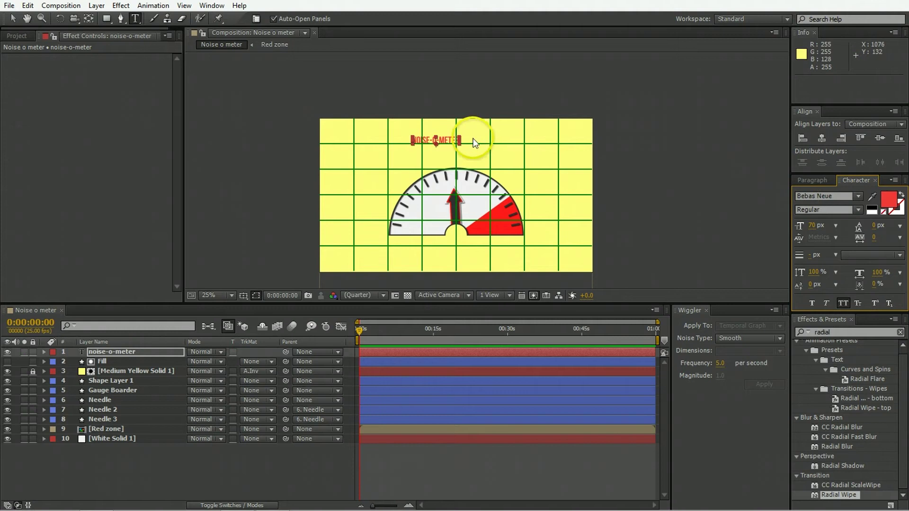
Scale the title up to about 405% and centre it horizontally
key("v")
left_click_drag(460, 135, 509, 136)
left_click(825, 137)
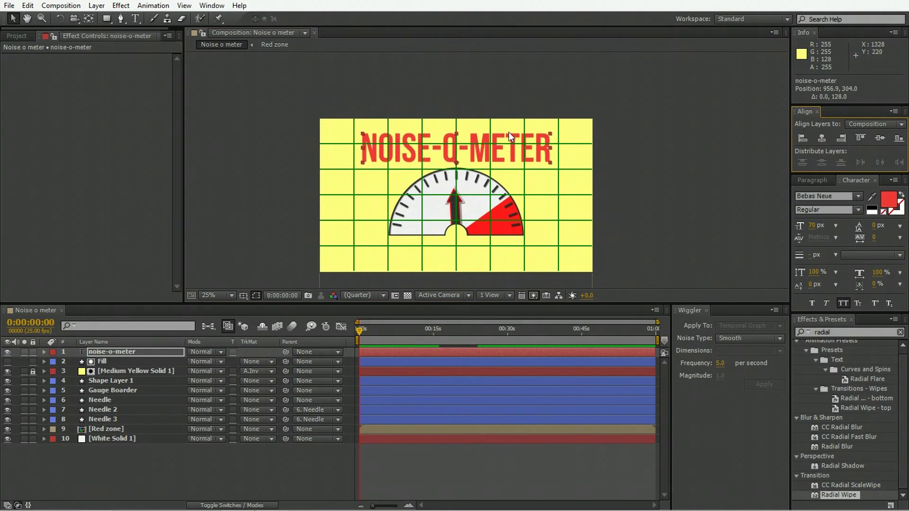
Turn off the grid overlay and give the NOISE-O-METER title an Inner Shadow style
left_click(252, 431)
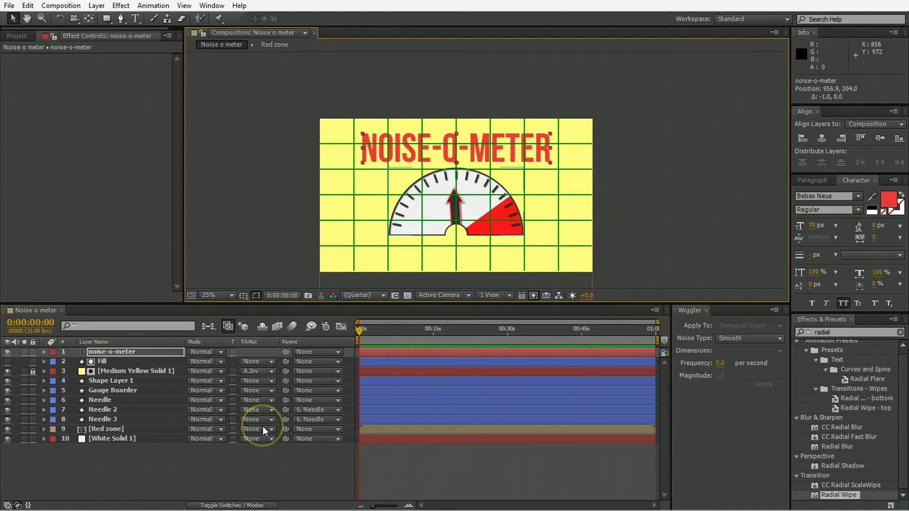
left_click(262, 426)
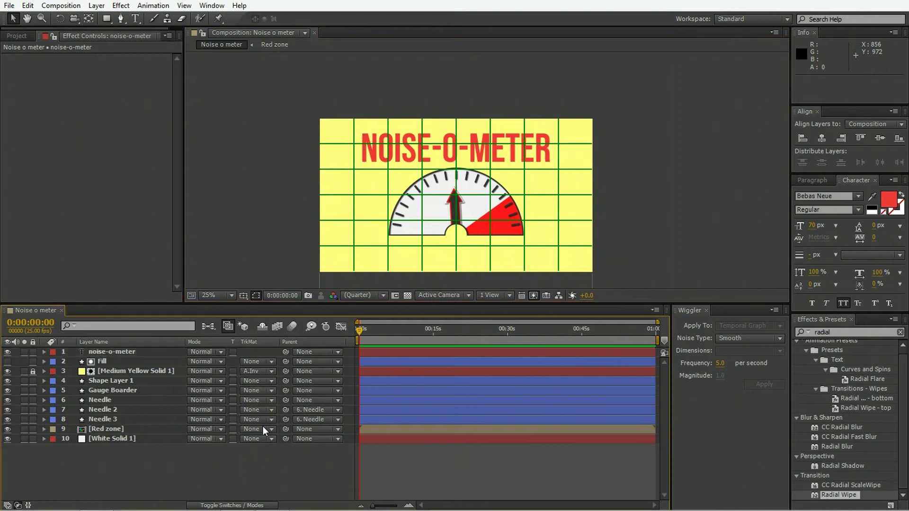
left_click(255, 295)
left_click(254, 322)
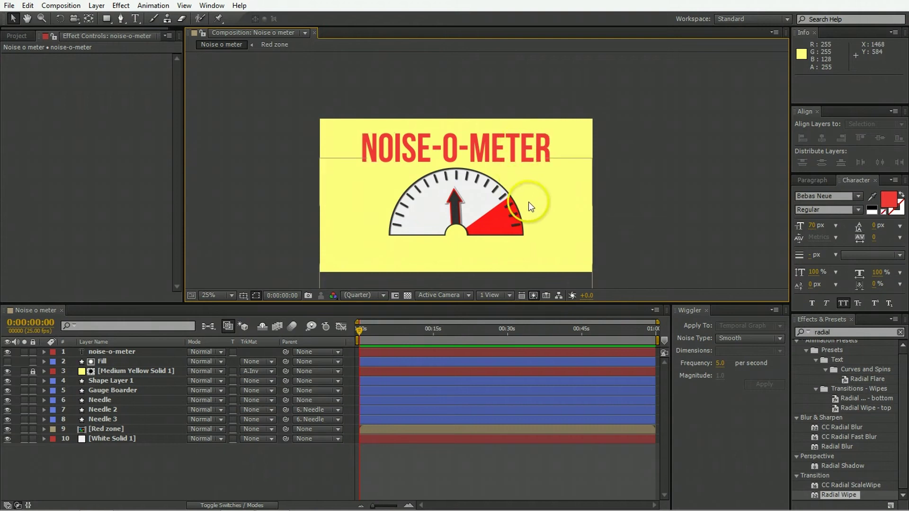
left_click(503, 152)
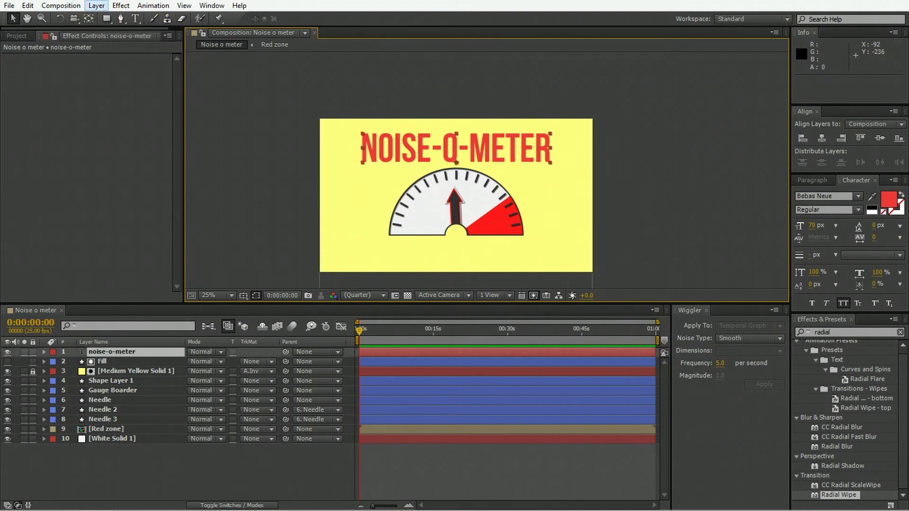
left_click(96, 5)
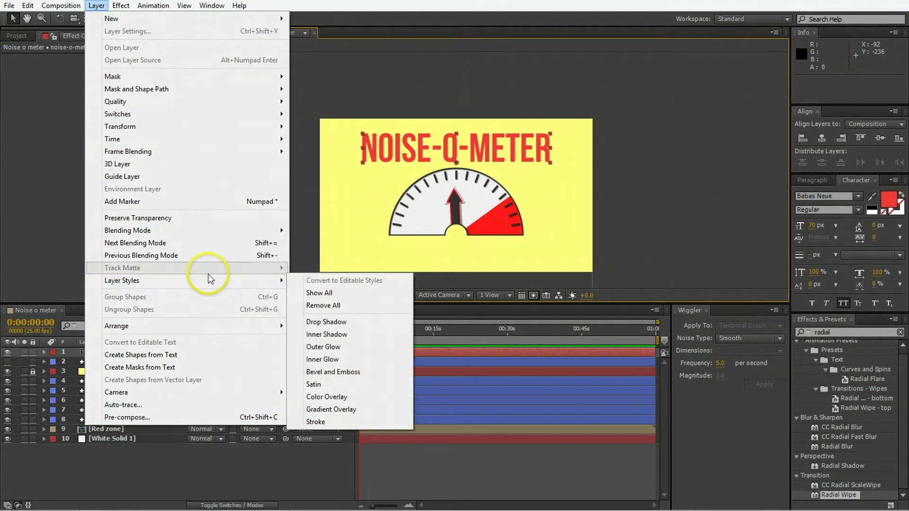
left_click(337, 335)
Add an Inner Shadow layer style to the Red zone layer and reveal its settings
key("h")
left_click_drag(481, 209, 465, 197)
scroll(465, 198, "up", 2)
left_click(114, 476)
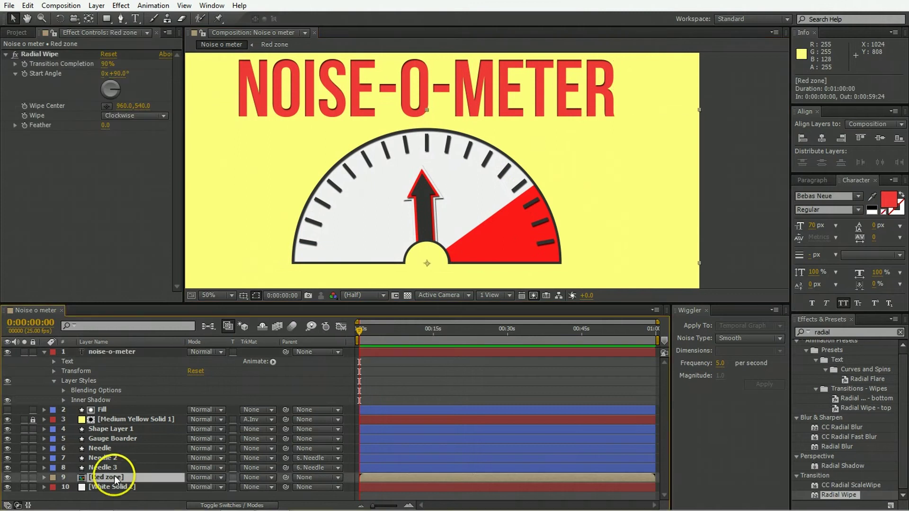
left_click(97, 6)
mouse_move(148, 280)
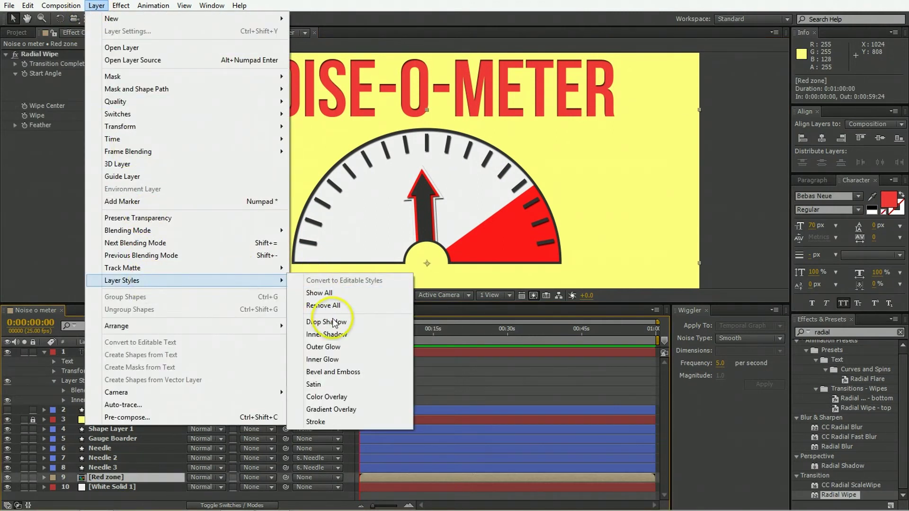
left_click(326, 334)
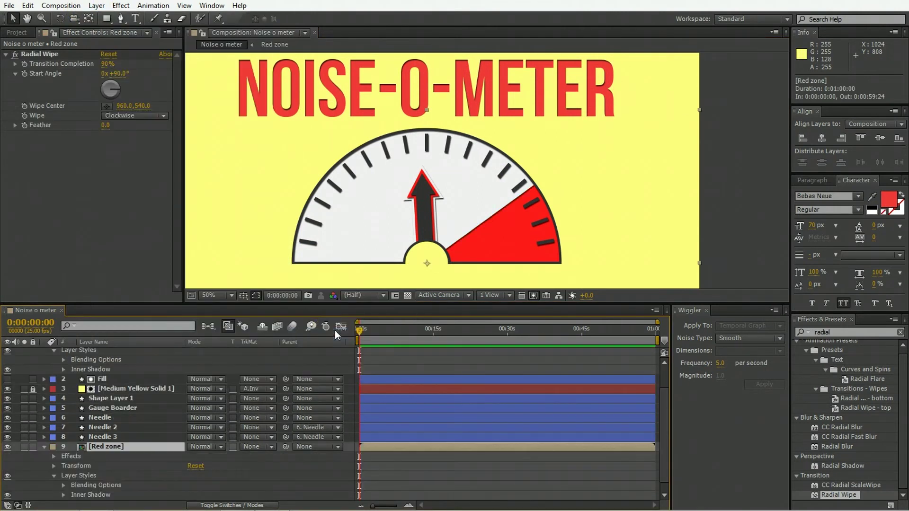
left_click(63, 492)
left_click(64, 493)
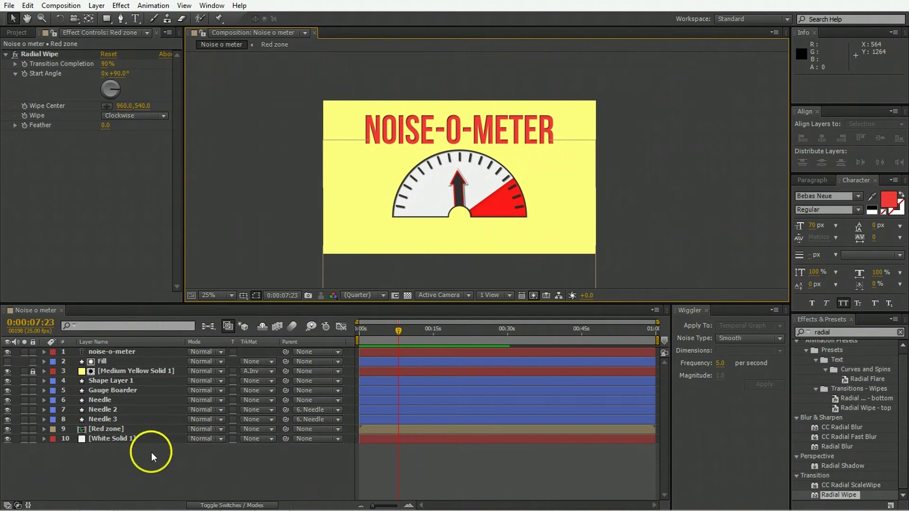
Add a new Null Object layer named Volume Control
right_click(101, 462)
mouse_move(163, 341)
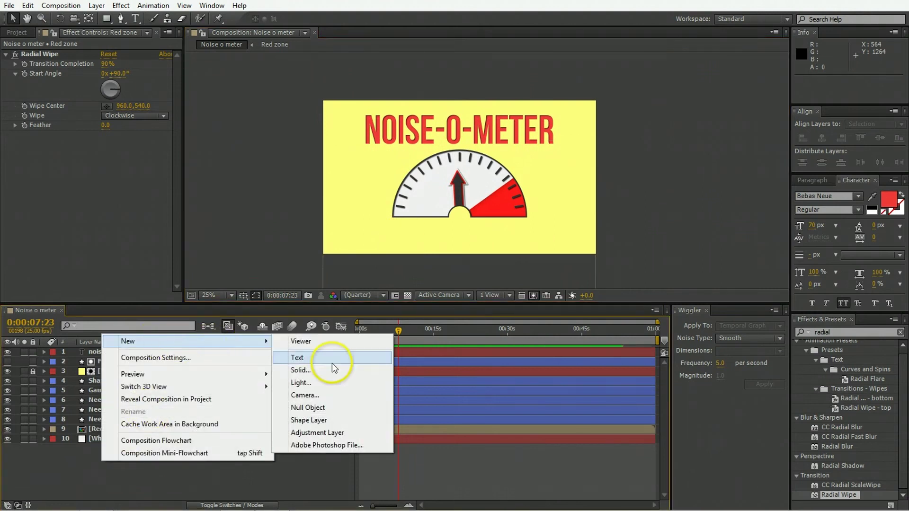
left_click(323, 408)
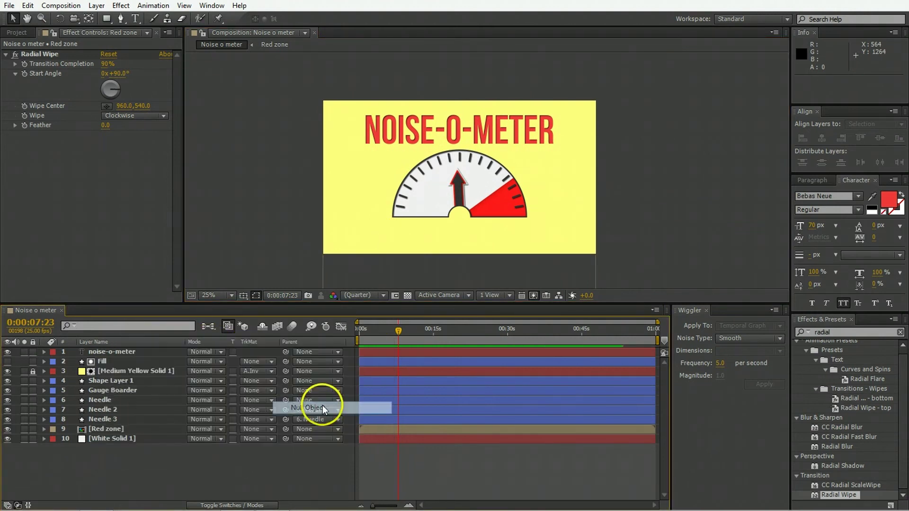
type("Volume Control")
key("Return")
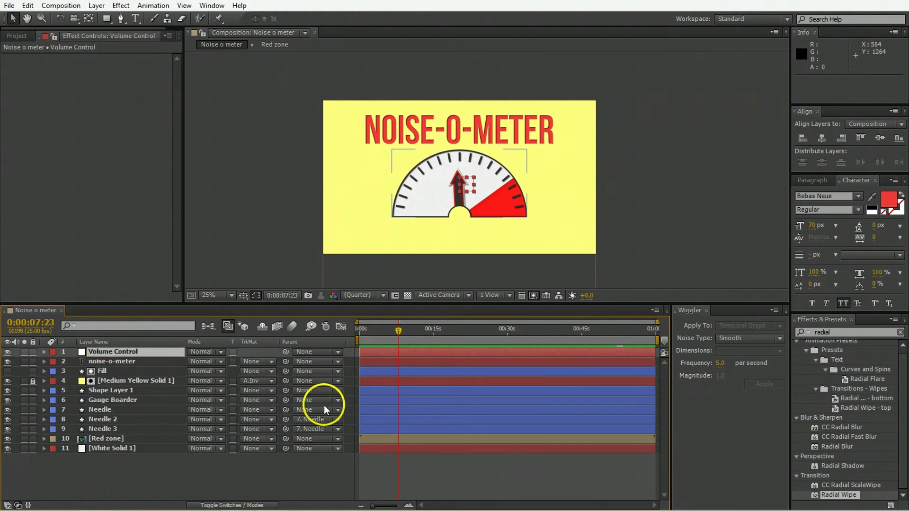
Apply a Slider Control effect to Volume Control and rename it Volume
double_click(837, 332)
type("slider")
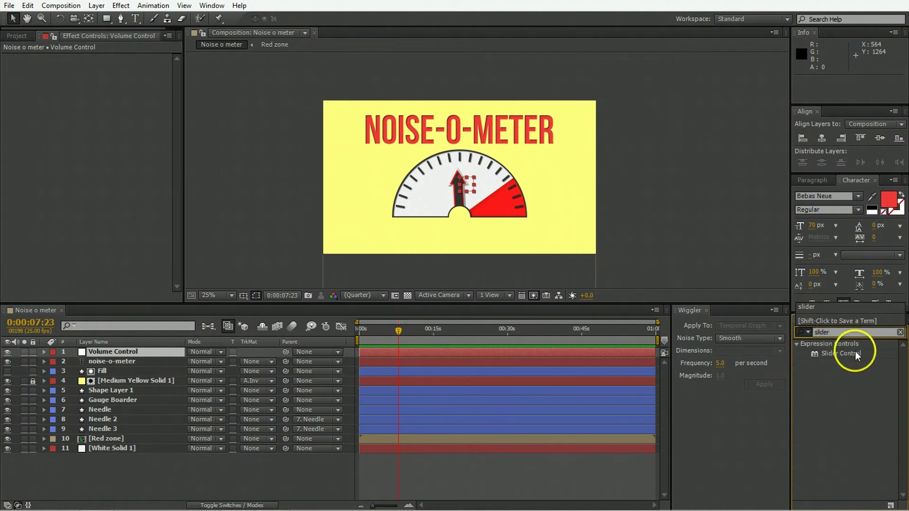
double_click(845, 353)
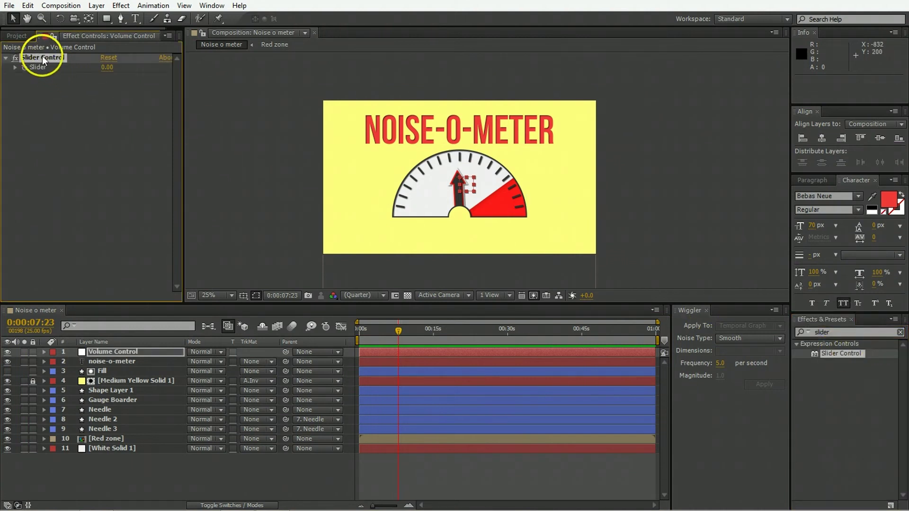
key("Return")
type("Volumje")
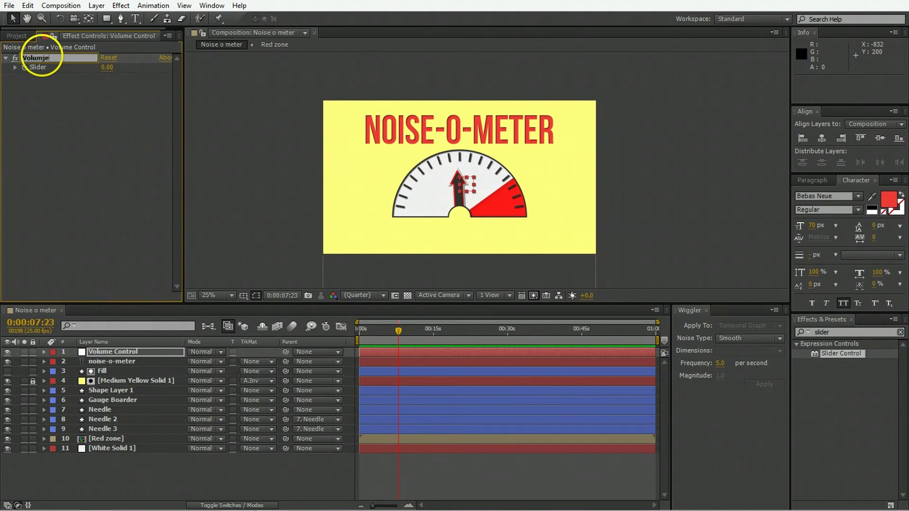
type("e")
key("Return")
left_click(359, 330)
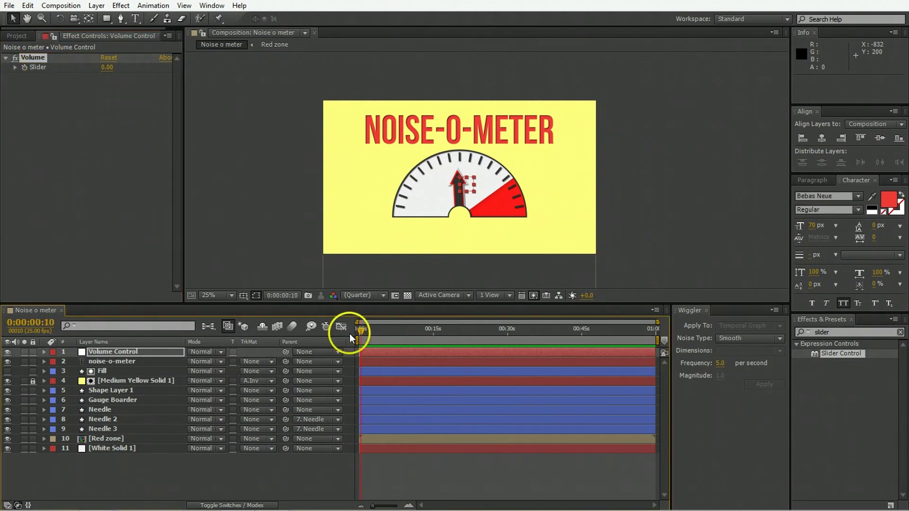
Keyframe the Volume slider from 0 at 0:00:00:20 up to 100 at 0:00:03:15
left_click(409, 497)
left_click(408, 505)
left_click(141, 352)
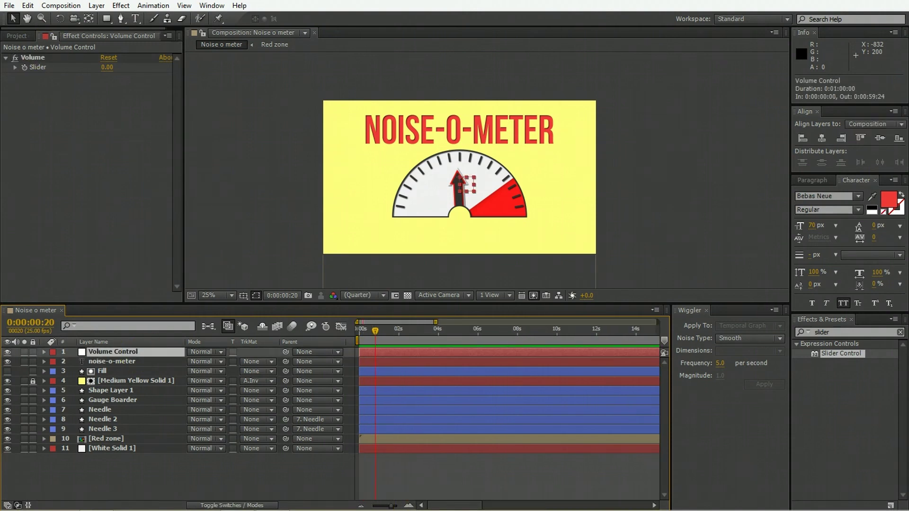
left_click(23, 66)
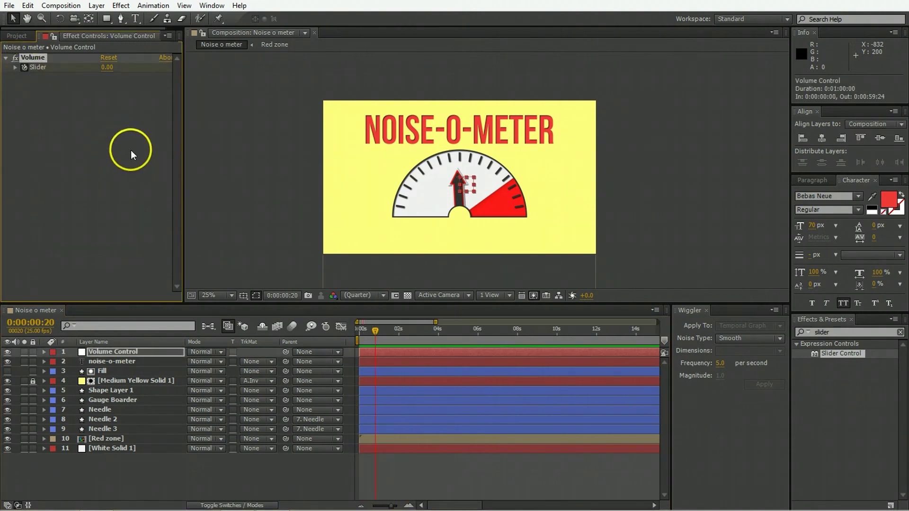
key("u")
key("space")
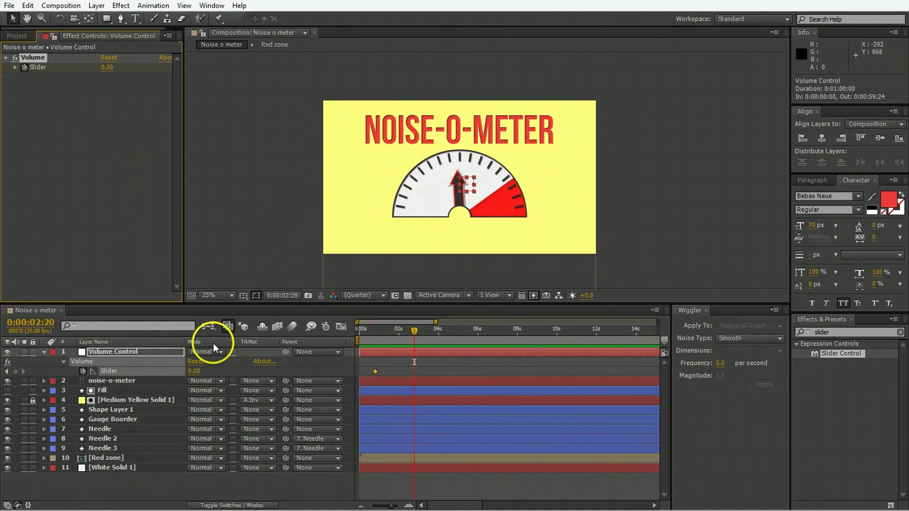
left_click(194, 371)
type("100")
key("Return")
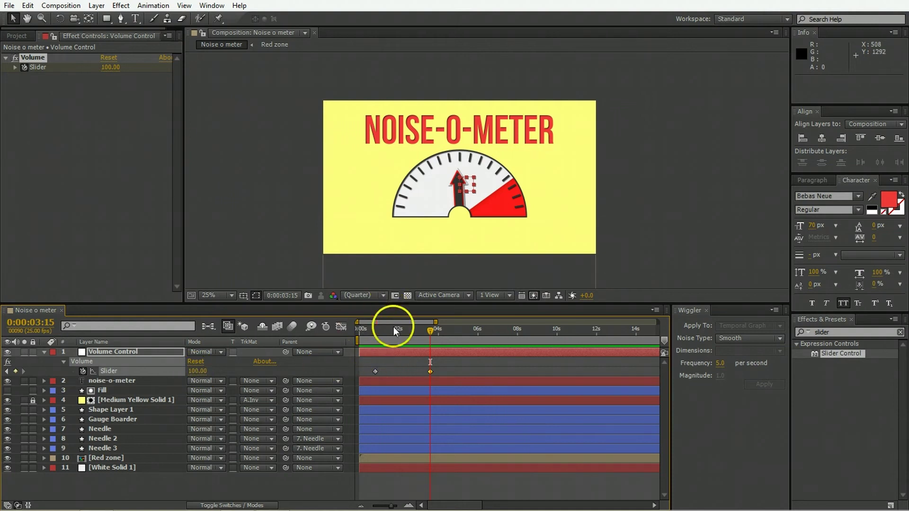
key("shift+Page_Down")
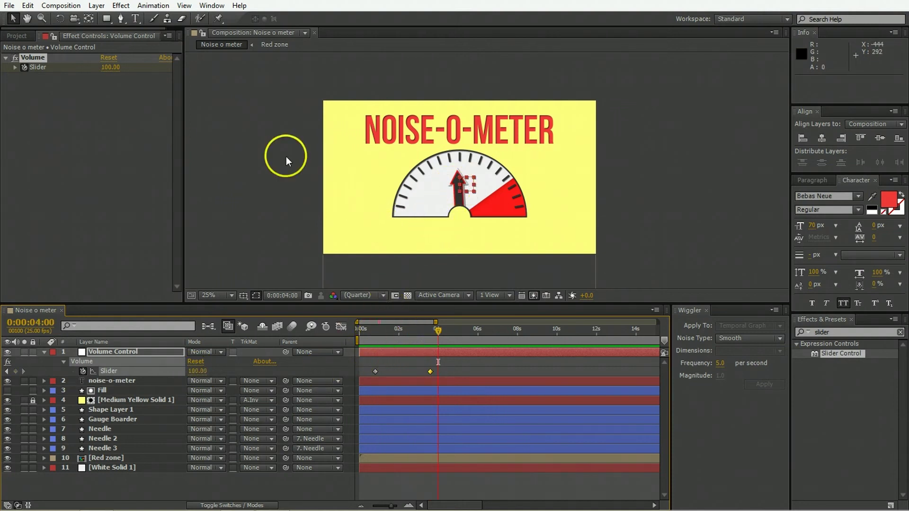
left_click(112, 429)
Give the Needle's Rotation the expression v = Volume slider; linear(v,0,100,-75,75)
key("r")
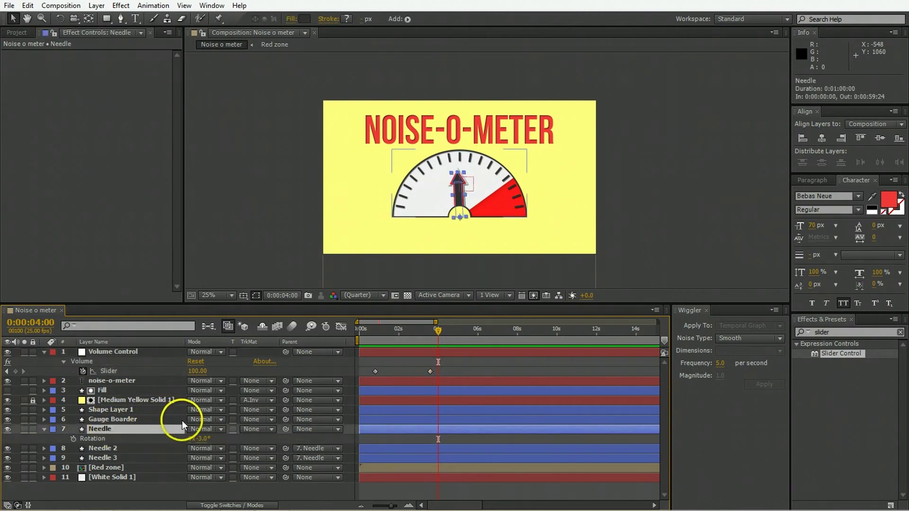
left_click(73, 439, "alt")
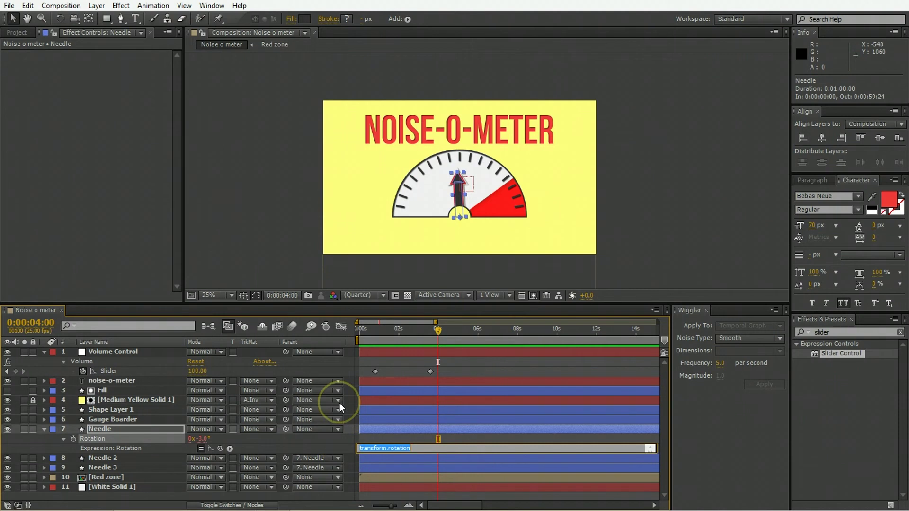
type("v=")
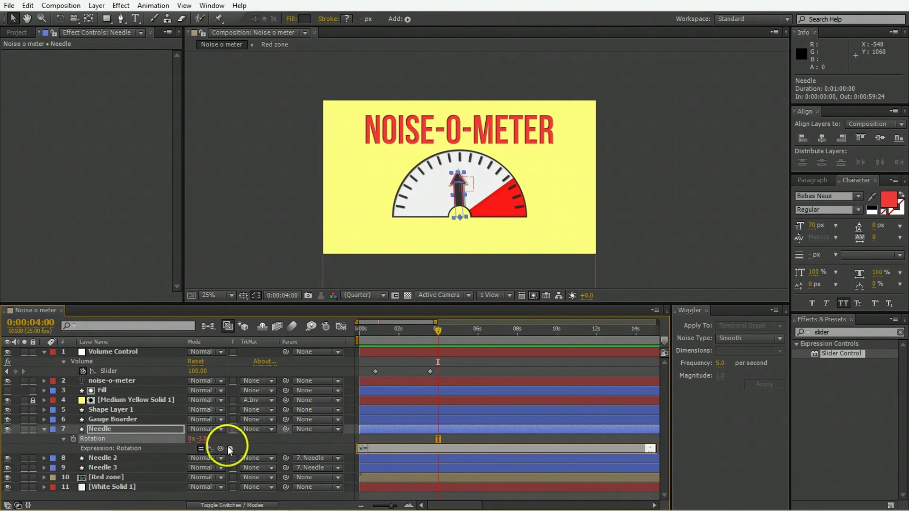
left_click_drag(221, 447, 112, 371)
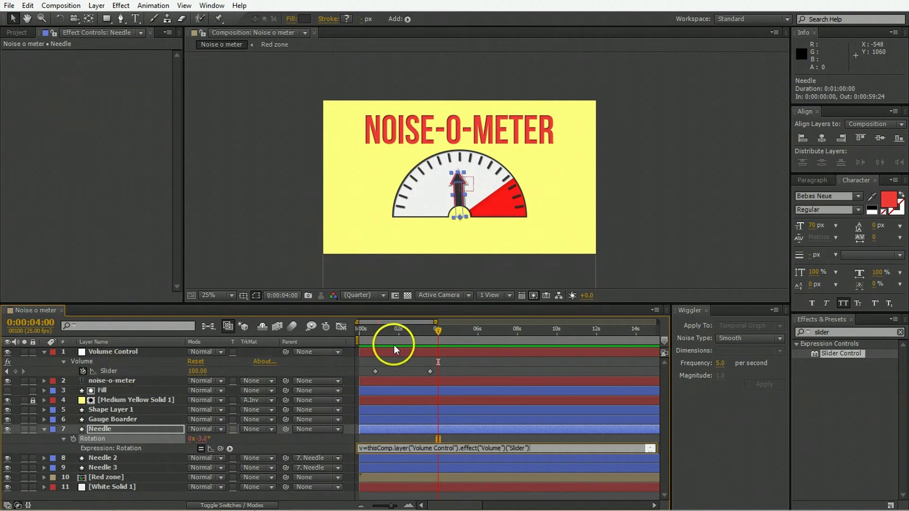
type(";")
key("Return")
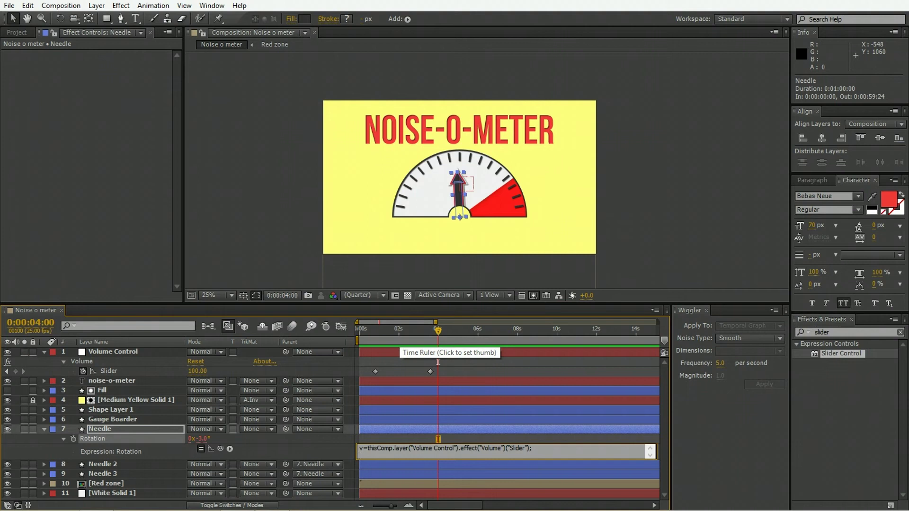
key("Return")
type("linear(v")
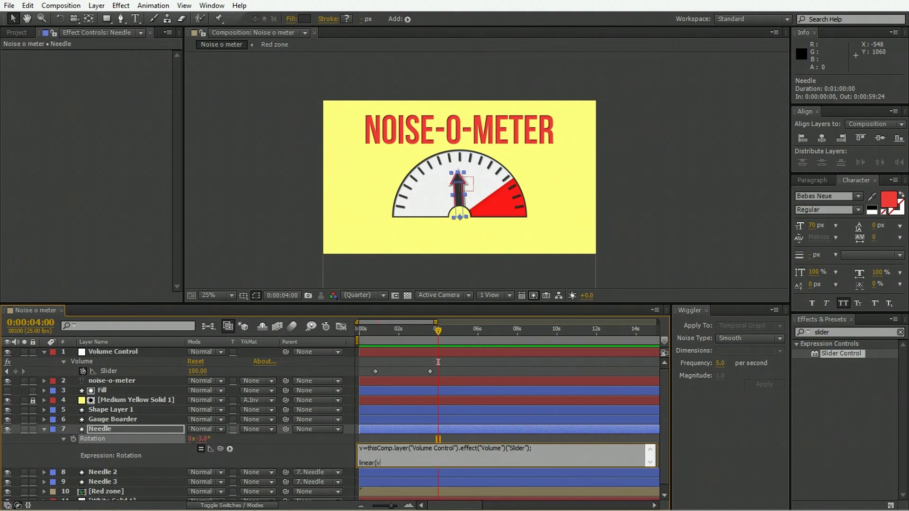
type(",0,100,-75,75)")
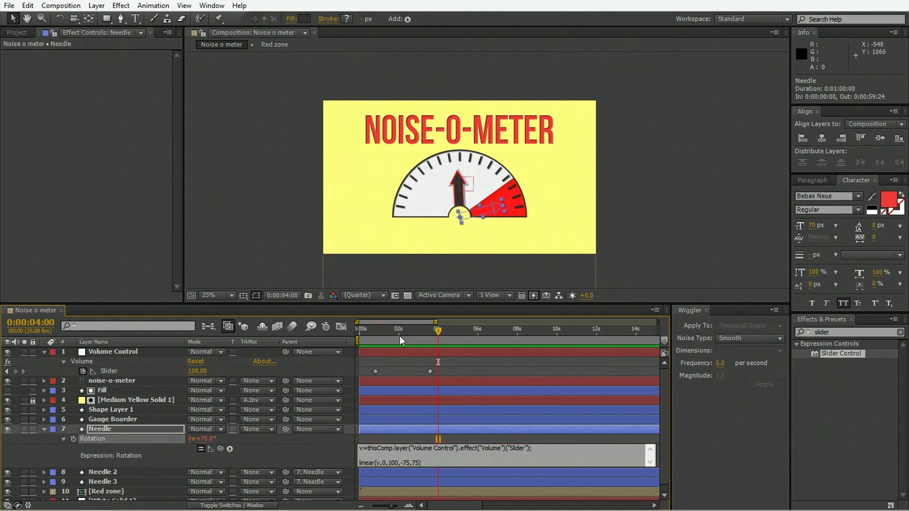
left_click(399, 336)
Preview the needle sweeping from the start of the animation
left_click_drag(384, 331, 362, 335)
key("space")
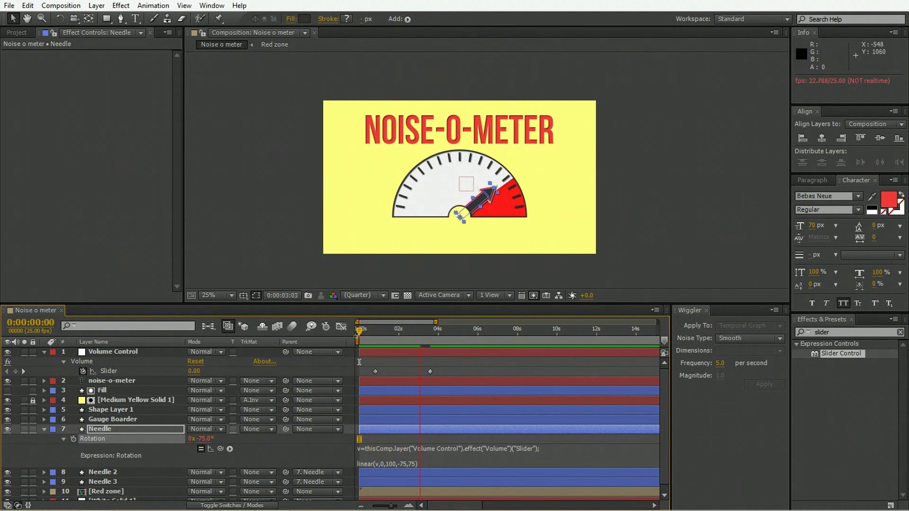
left_click_drag(398, 334, 404, 338)
Nudge the 100 Slider keyframe later and store the linear result as a, ending with a+w
left_click(430, 371)
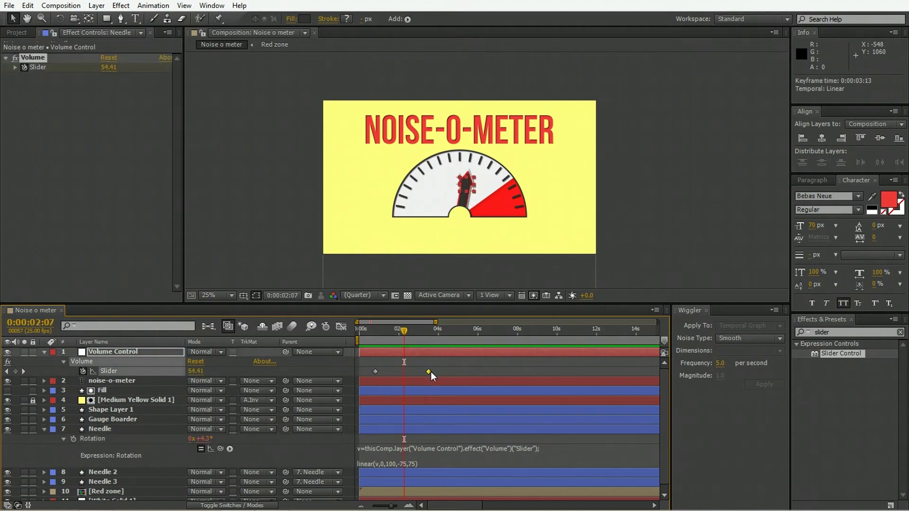
left_click_drag(430, 371, 428, 497)
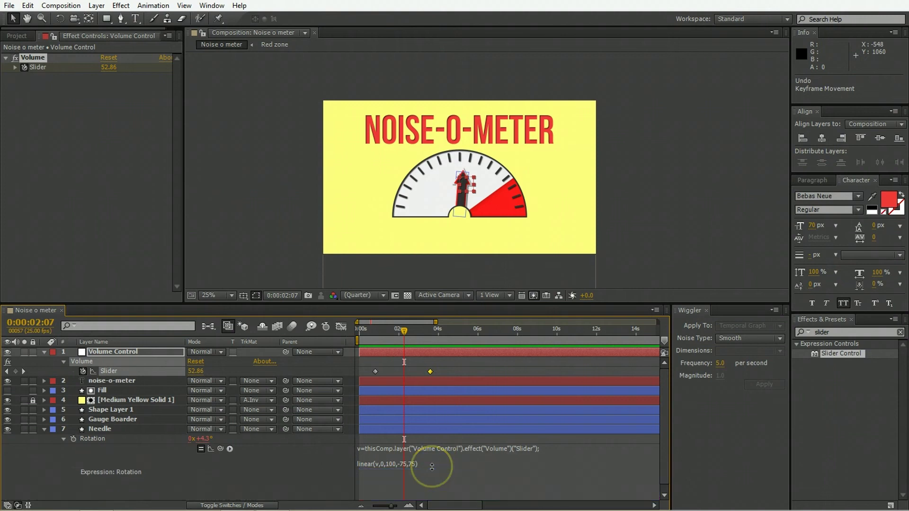
left_click(361, 463)
left_click(361, 463)
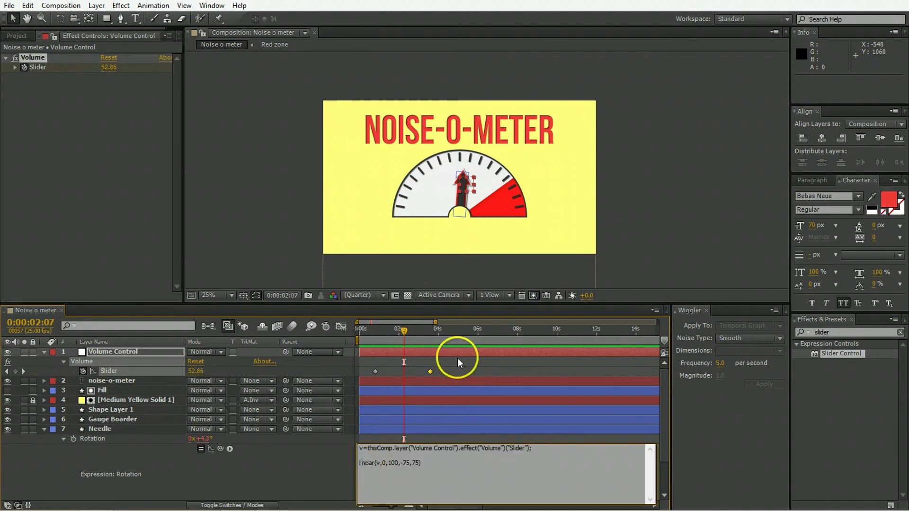
key("BackSpace")
type("a")
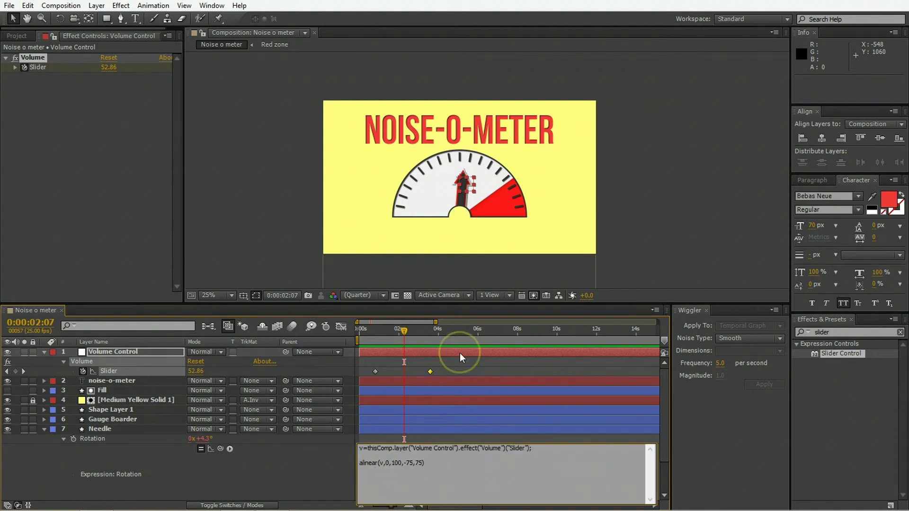
type("=")
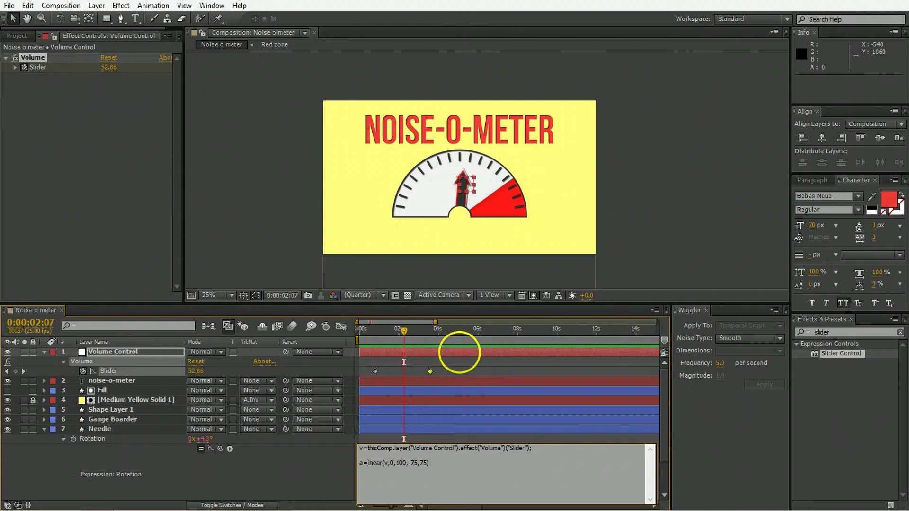
type("l")
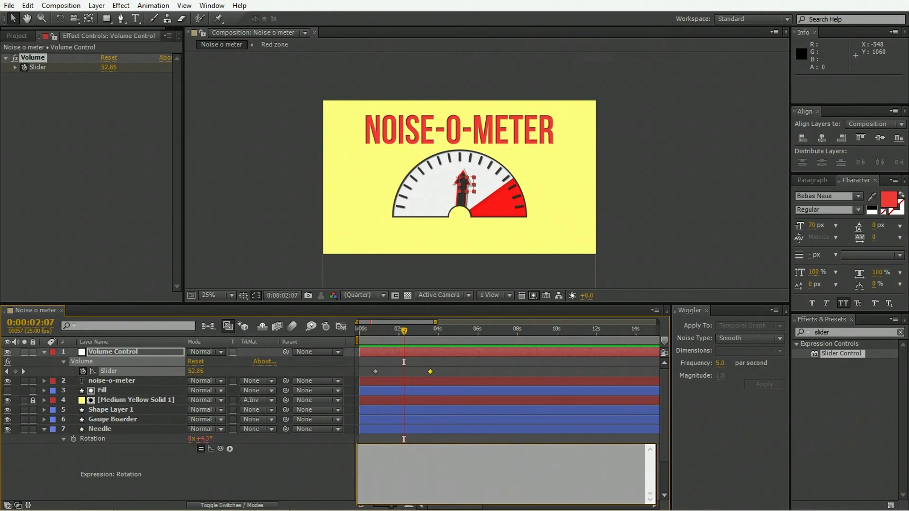
key("Return")
key("Return")
type("a+")
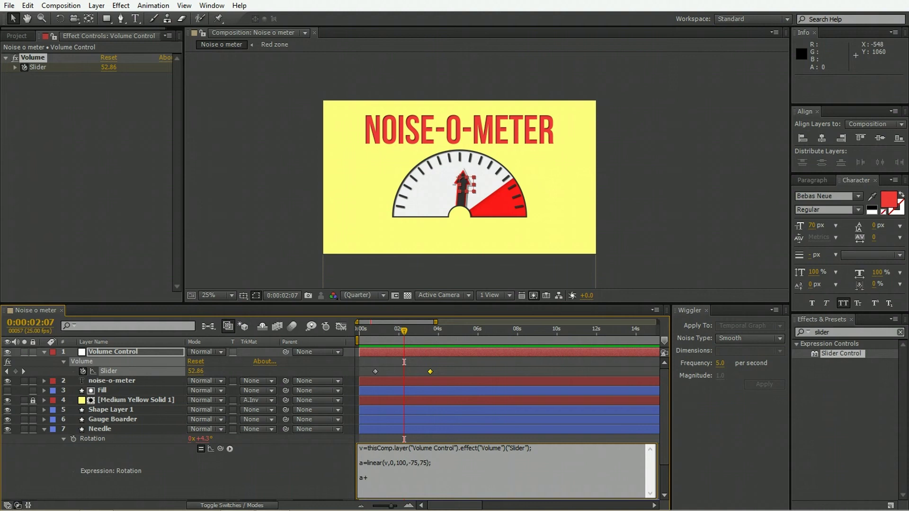
type("w")
Insert w=wiggle(8,v) between the linear line and the a+w line
left_click(433, 463)
key("Return")
type("w")
type("wiggle(8,")
left_click(401, 471)
type("v);")
Commit the rotation expression and preview the jittering needle
left_click(424, 444)
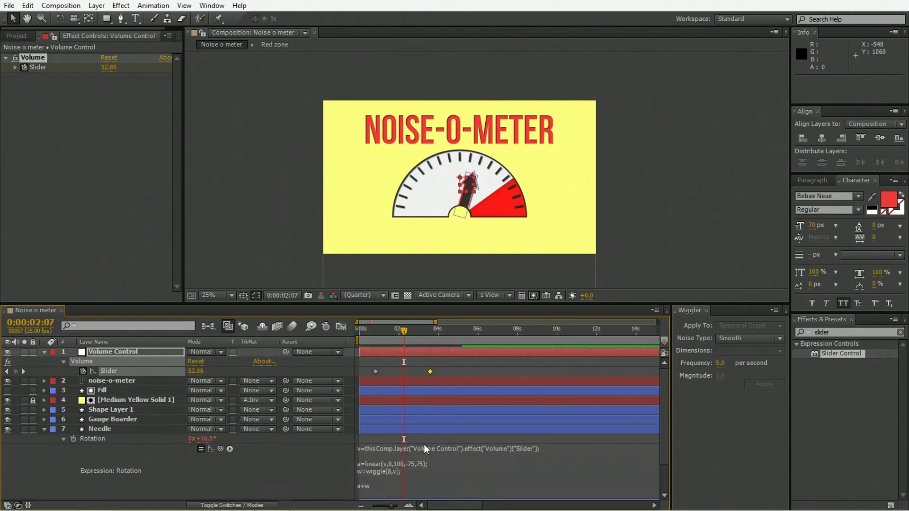
key("space")
left_click(423, 433)
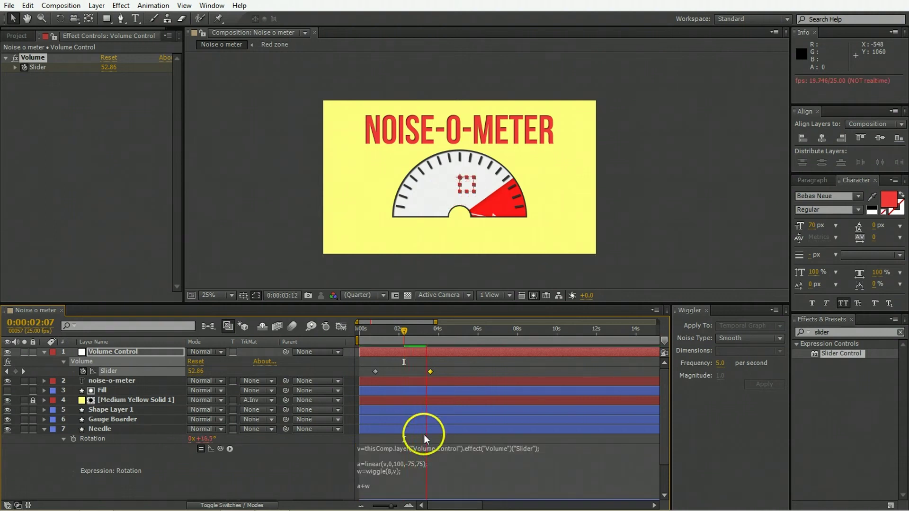
Change the wiggle to wiggle(8,v/5) in the Needle rotation expression
left_click(396, 473)
left_click(414, 466)
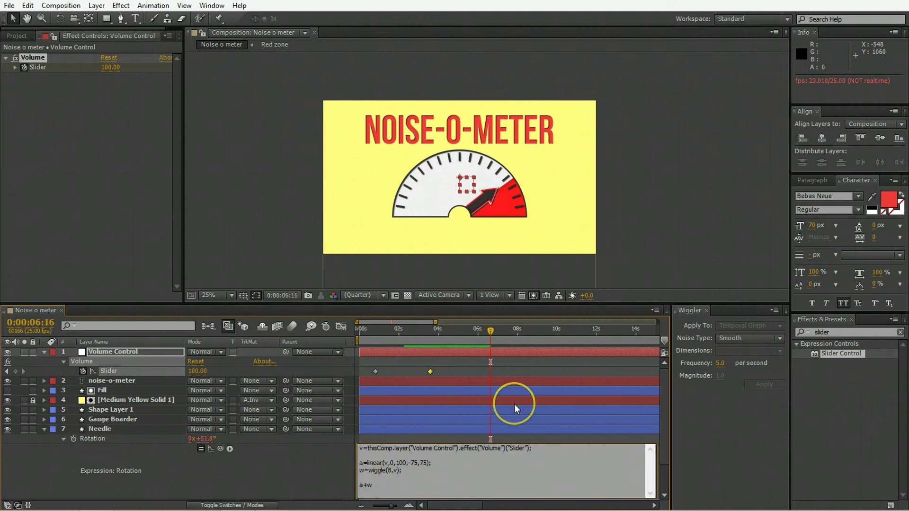
type("/25")
key("BackSpace")
type("5")
left_click(514, 404)
Preview the gentler needle wiggle from 0:00:00:00
key("space")
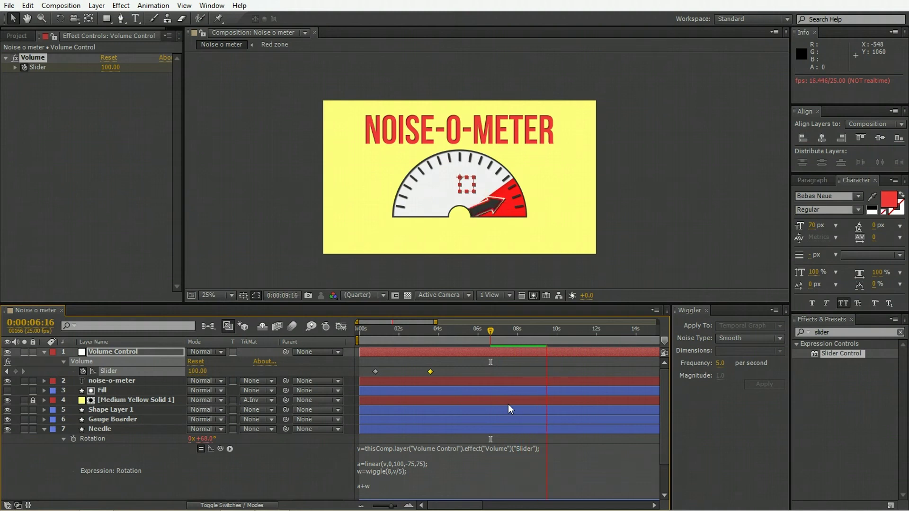
left_click(374, 339)
left_click_drag(374, 339, 350, 339)
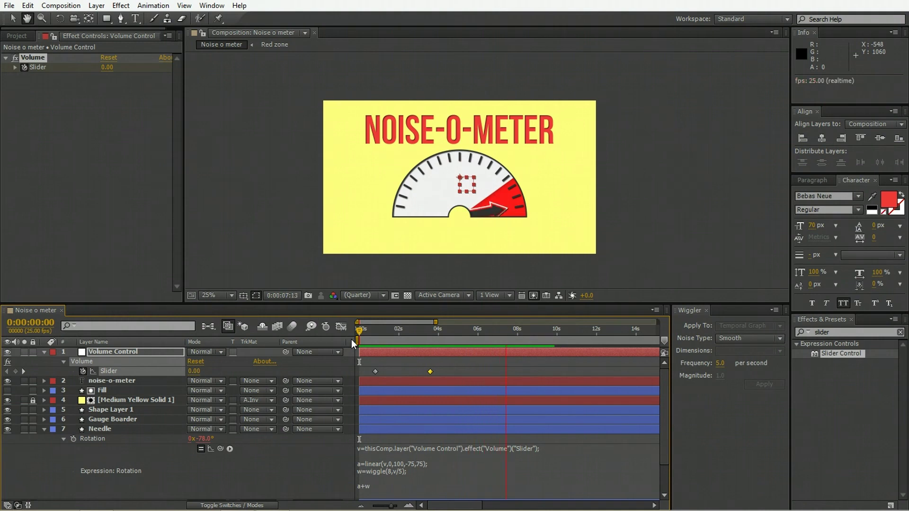
key("space")
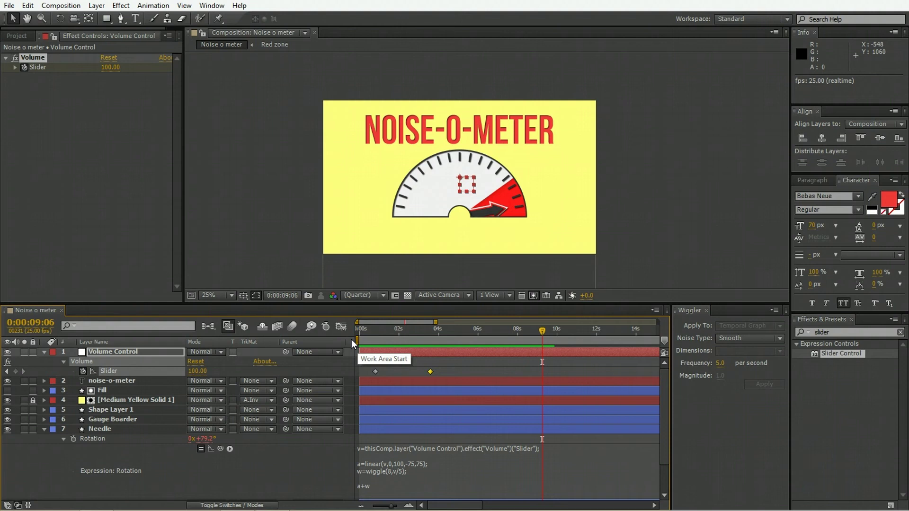
Import Intro Audio.wav into the project
left_click(44, 429)
left_click(155, 494)
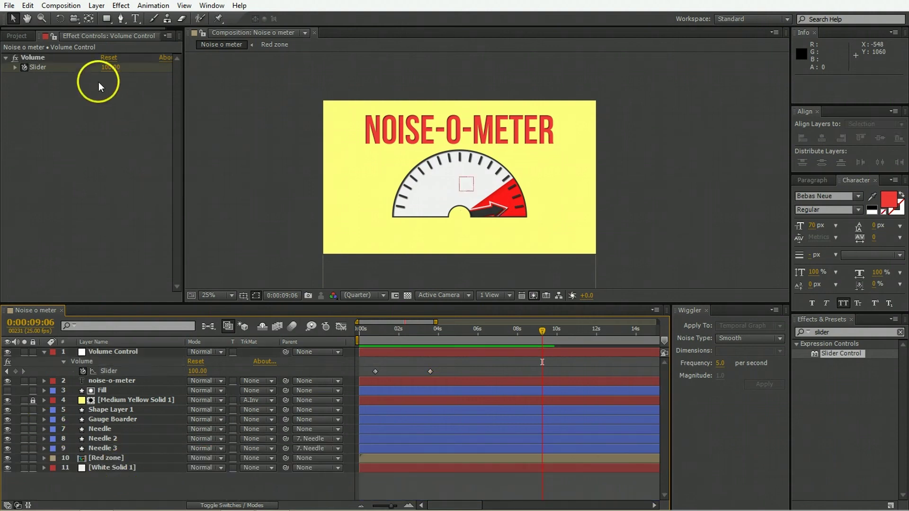
left_click(19, 36)
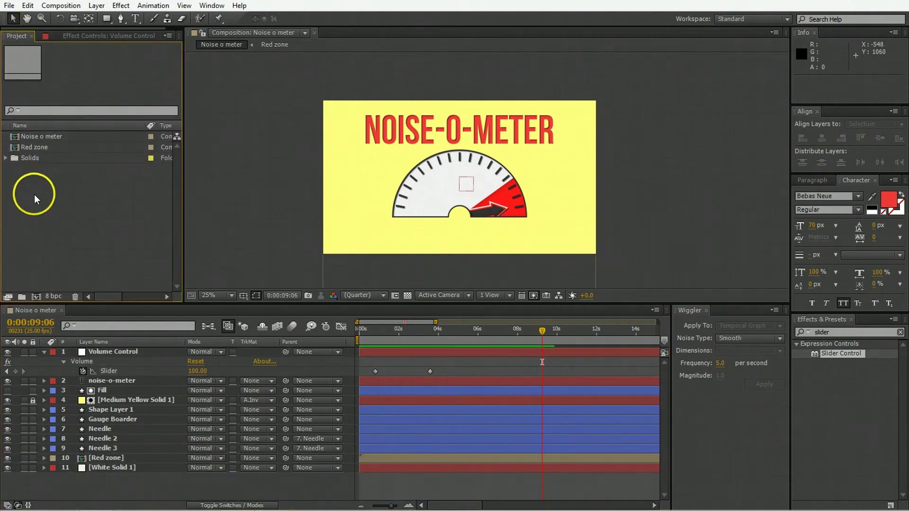
double_click(34, 194)
left_click(158, 184)
double_click(152, 186)
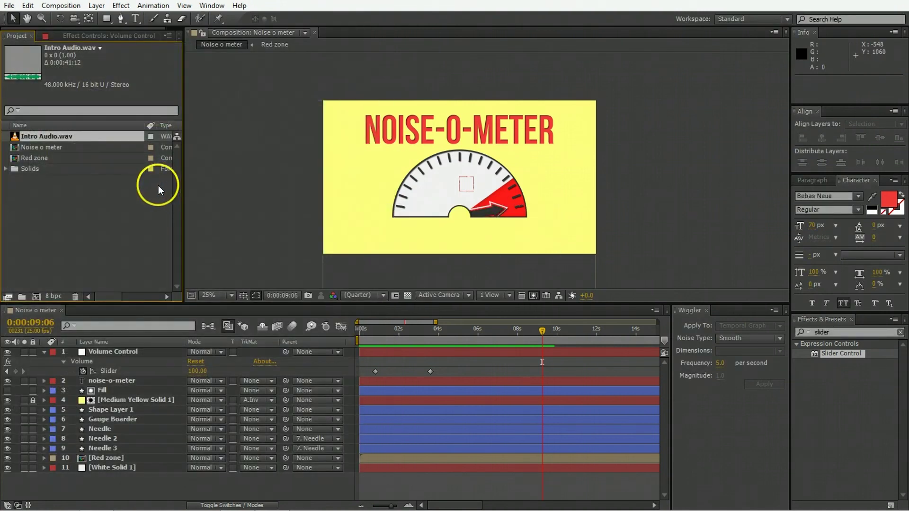
Add Intro Audio.wav to the Noise o meter composition and reveal its waveform
left_click_drag(27, 139, 94, 484)
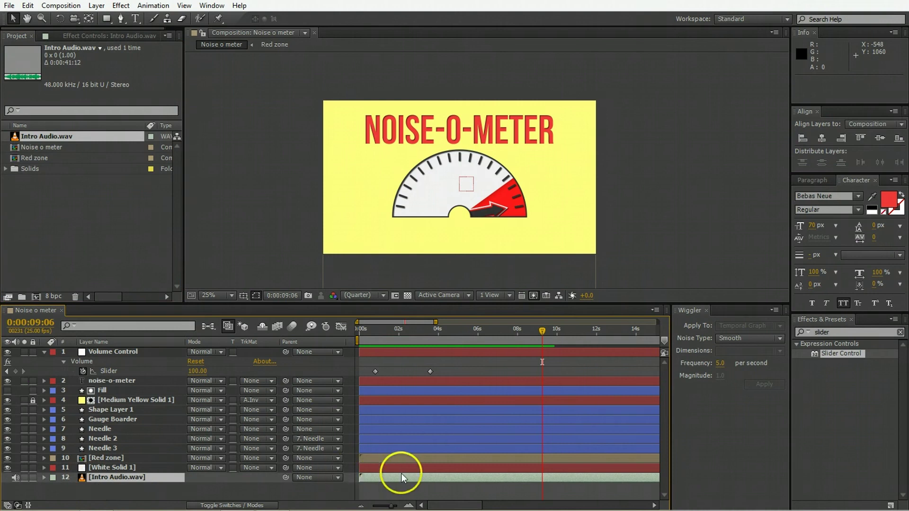
key("l")
key("l")
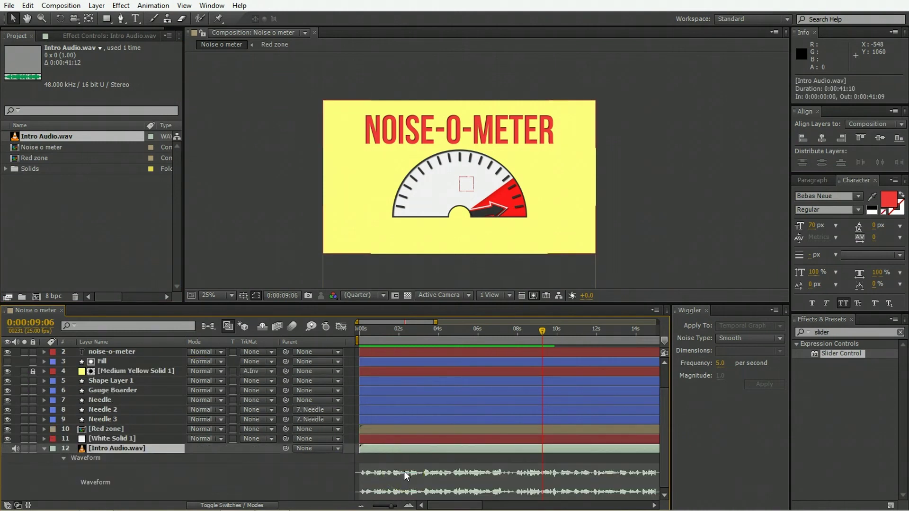
left_click(425, 438)
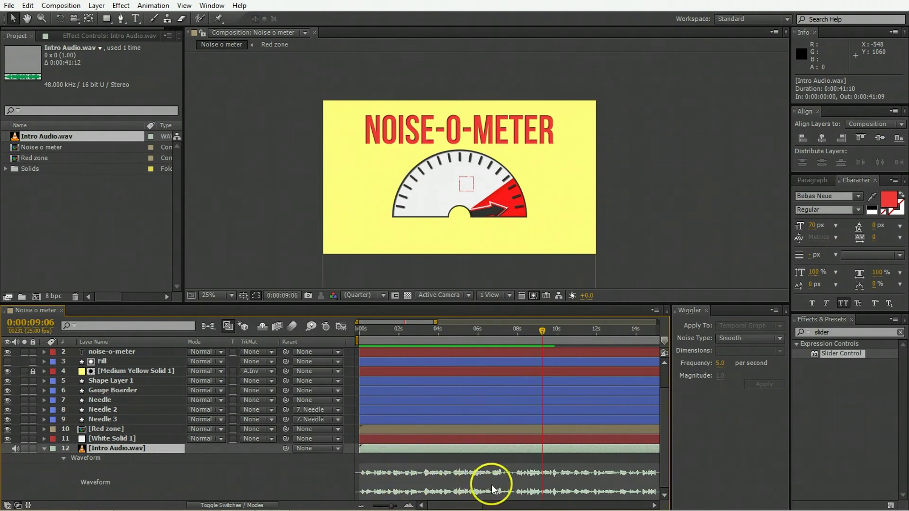
Convert the Intro Audio layer to audio amplitude keyframes
left_click(153, 5)
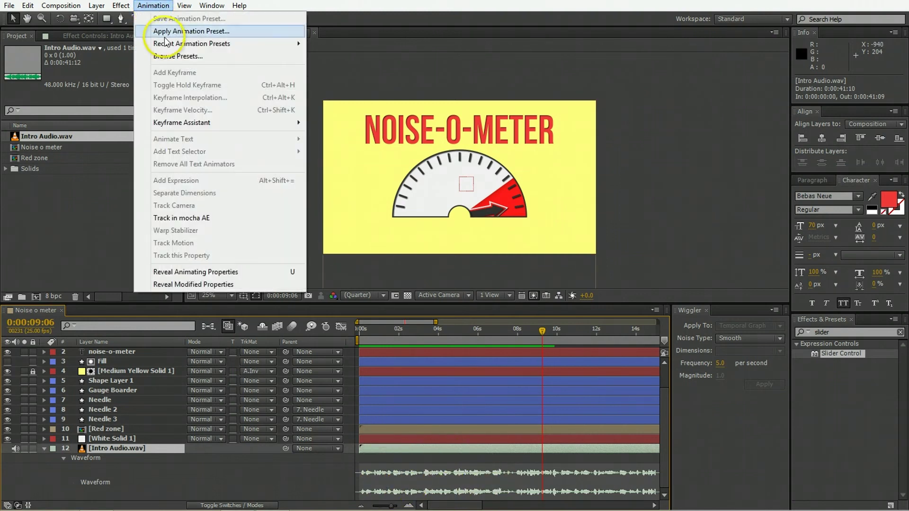
mouse_move(183, 124)
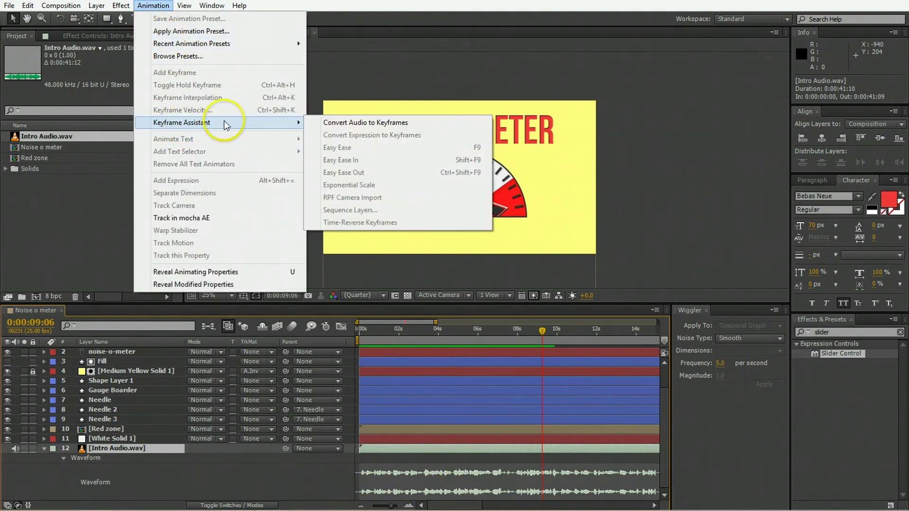
left_click(389, 124)
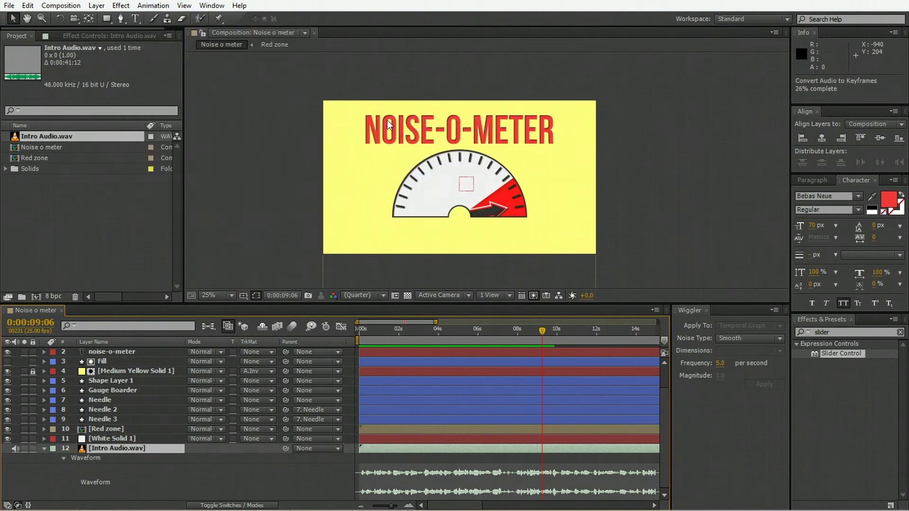
Delete the Left and Right Channel effects from Audio Amplitude, keeping Both Channels
left_click(386, 230)
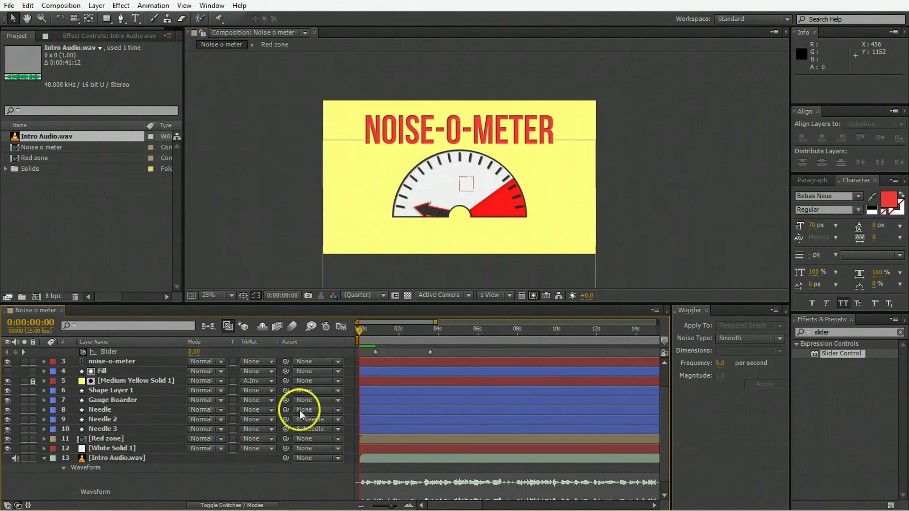
scroll(300, 411, "up", 2)
left_click(384, 353)
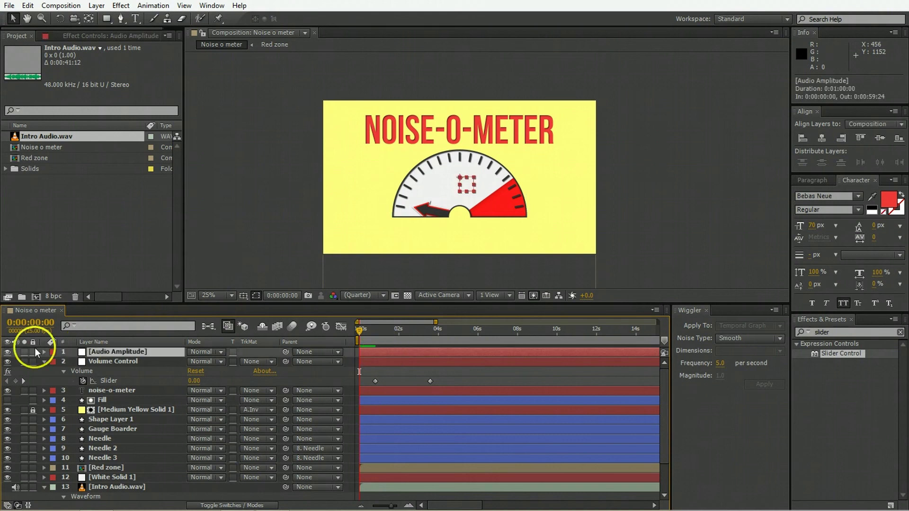
key("u")
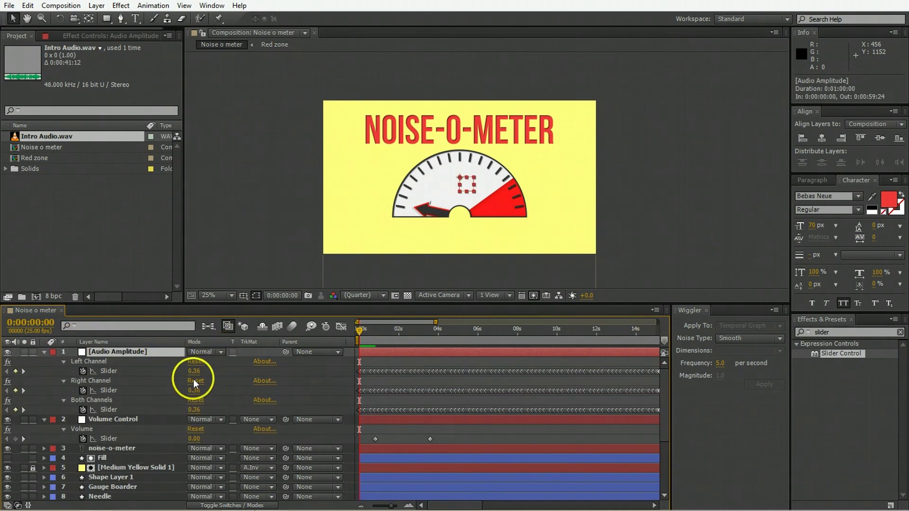
left_click(96, 397)
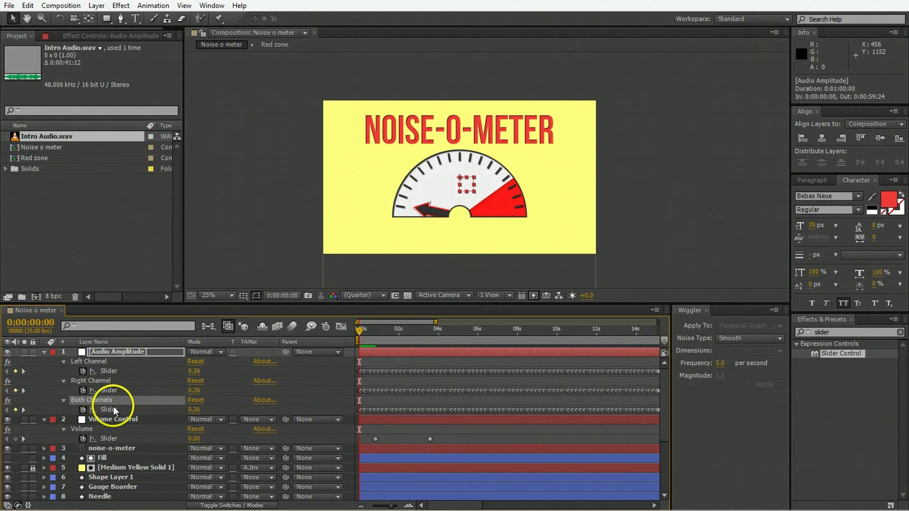
left_click(103, 363)
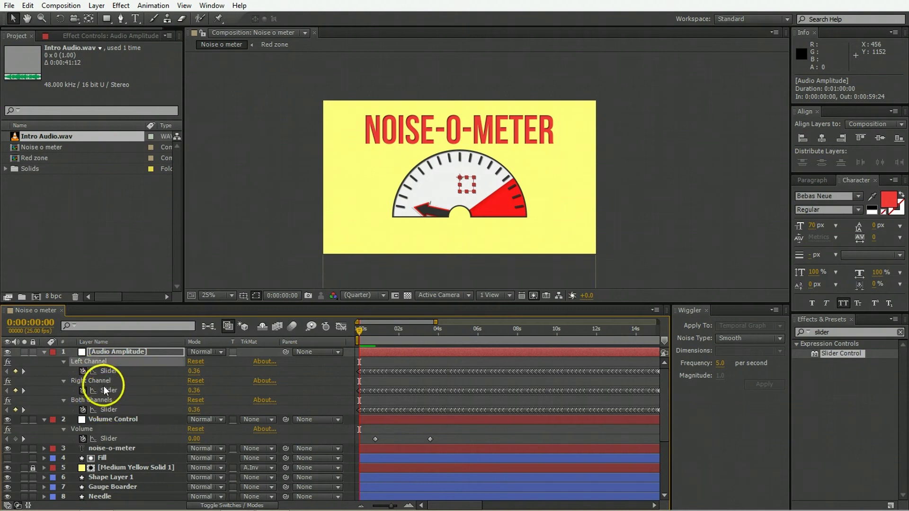
left_click(104, 381, "ctrl")
key("Delete")
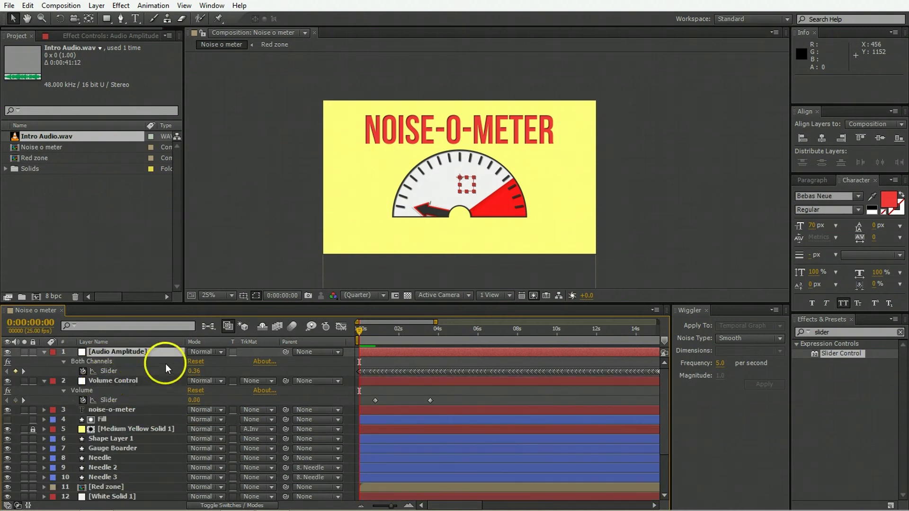
left_click(454, 343)
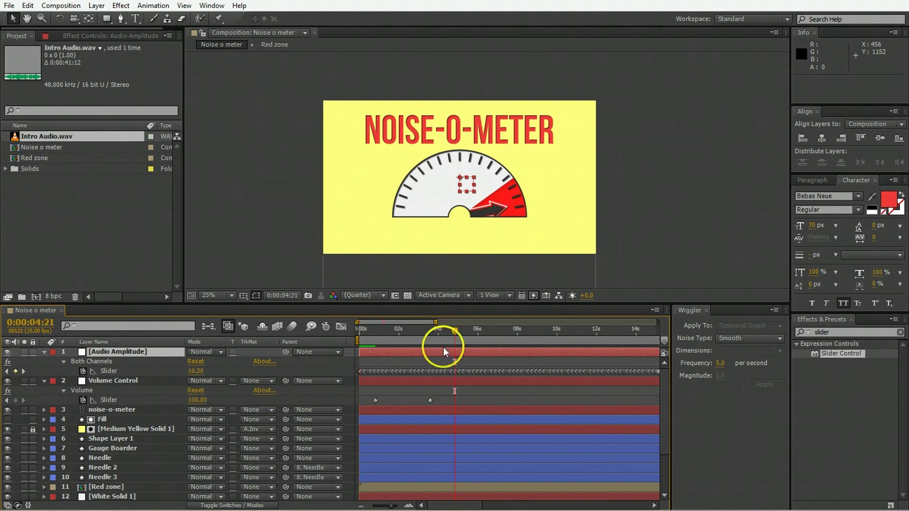
left_click(122, 371)
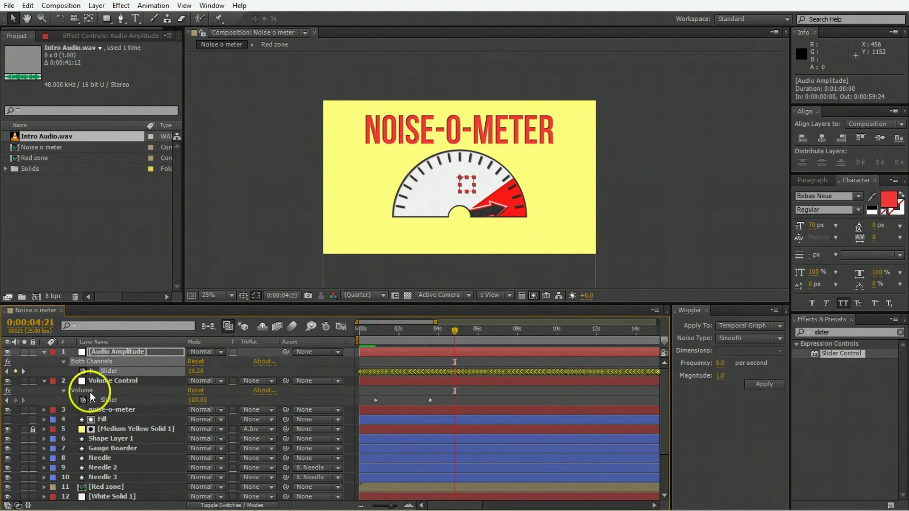
Replace the Volume slider keyframes with an expression linked to Both Channels Slider
left_click(110, 382)
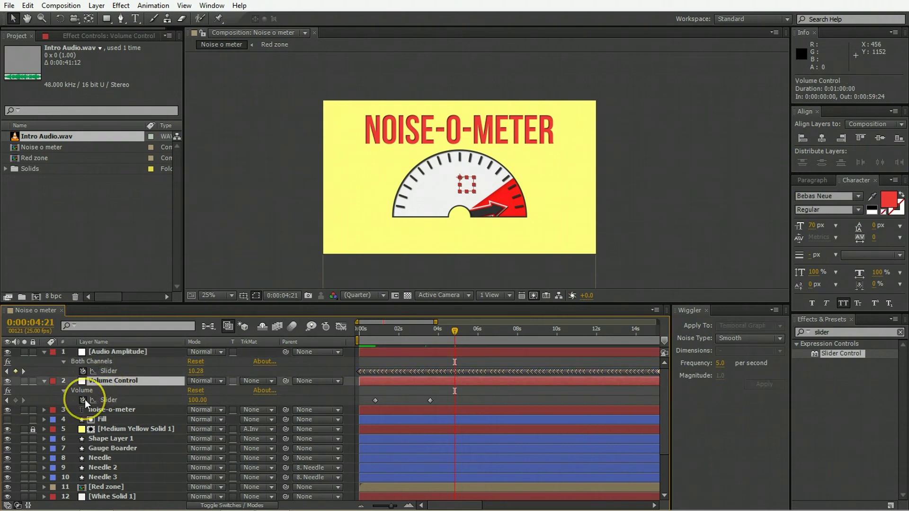
left_click(84, 400)
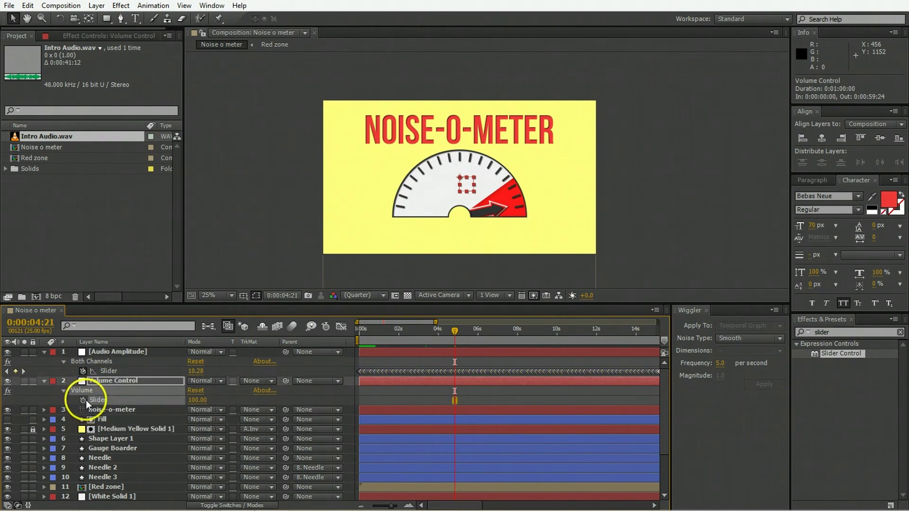
left_click(83, 399, "alt")
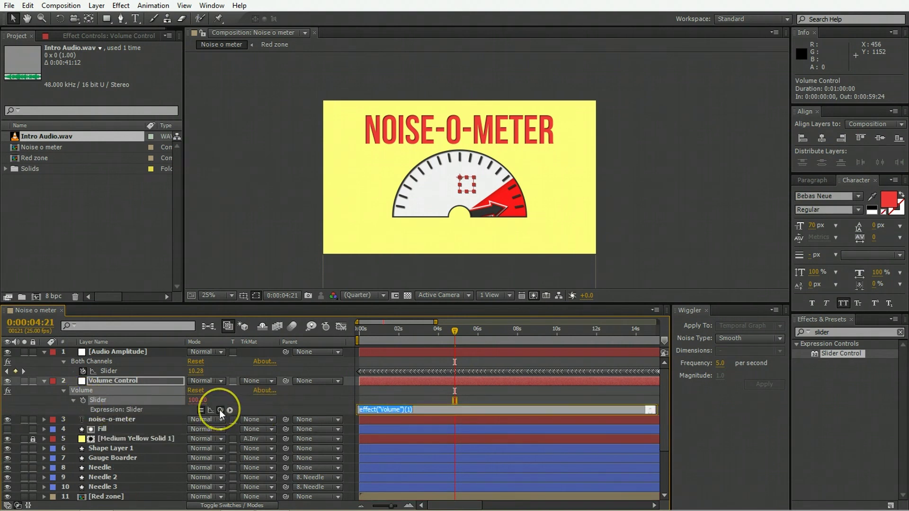
left_click_drag(220, 410, 126, 374)
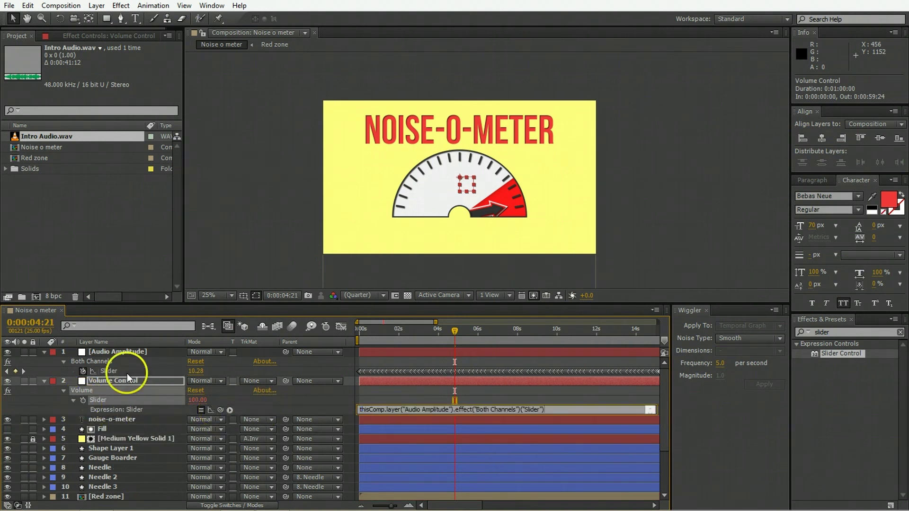
left_click(478, 396)
RAM-preview the audio-driven needle from the start
left_click(358, 328)
key("KP_0")
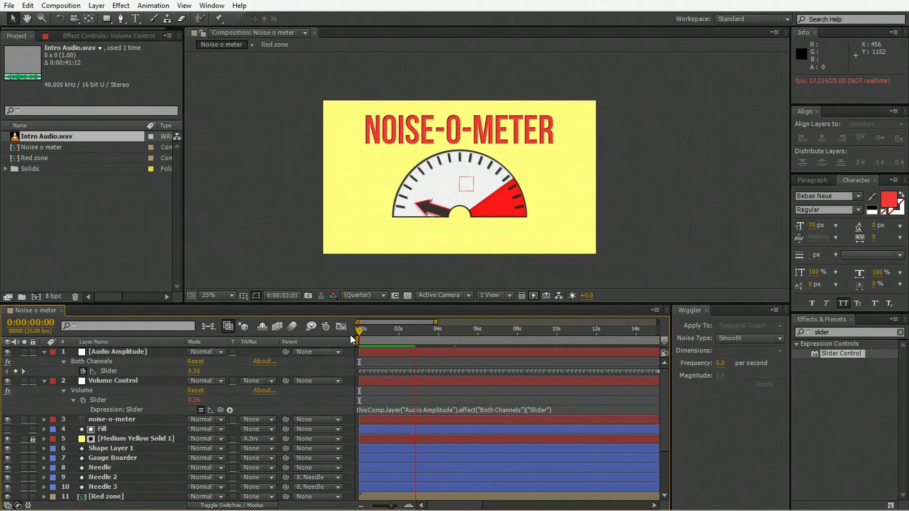
left_click(355, 334)
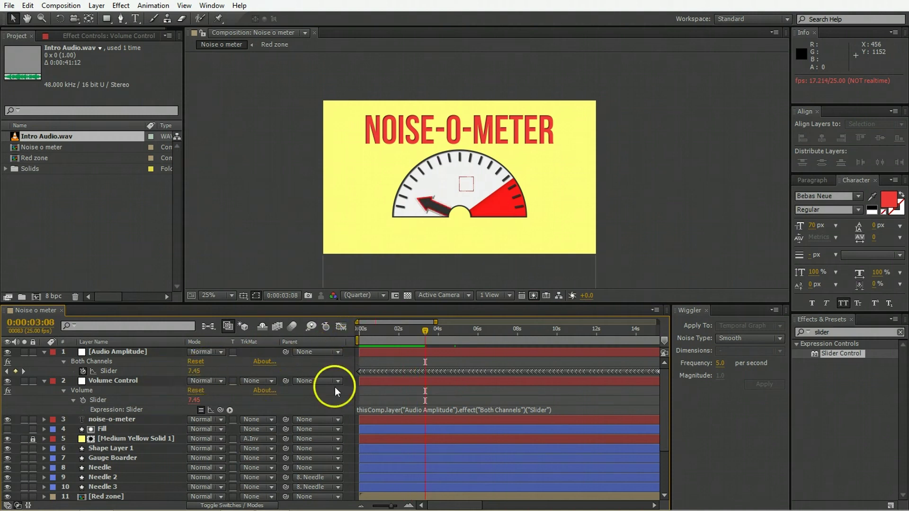
left_click(418, 416)
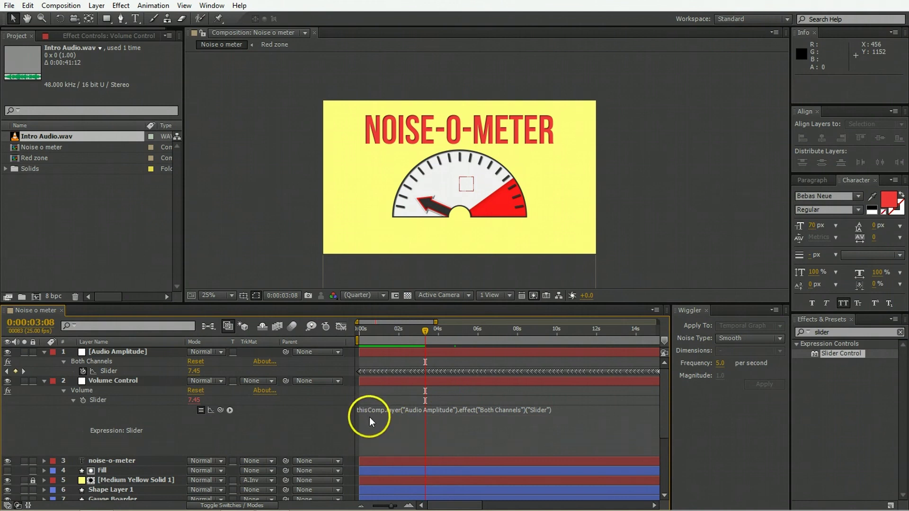
Rewrite the Volume Slider expression to store the amplitude as i and return linear(i,5,25,1,100)
left_click(560, 411)
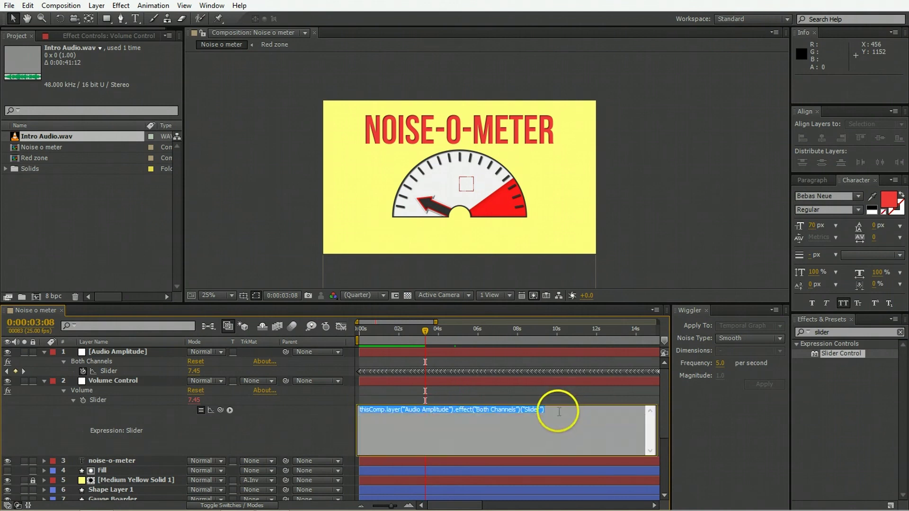
left_click(559, 411)
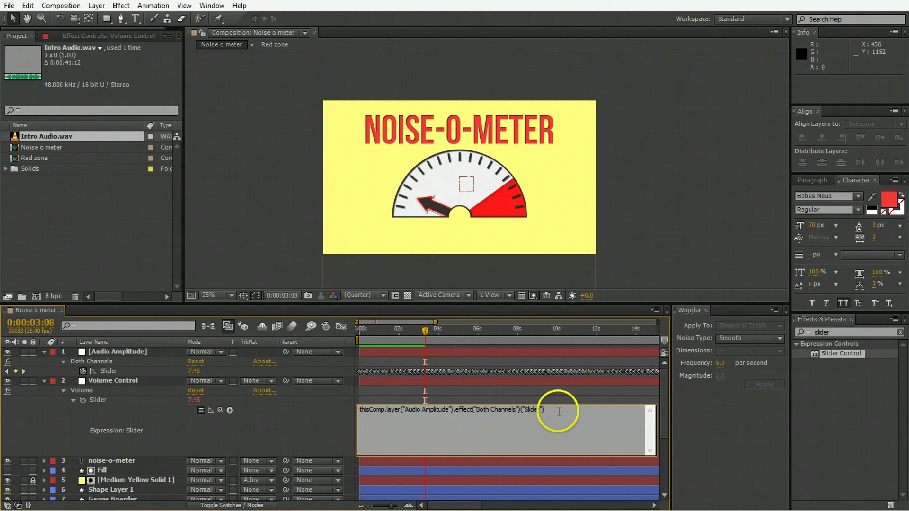
key("Home")
key("Return")
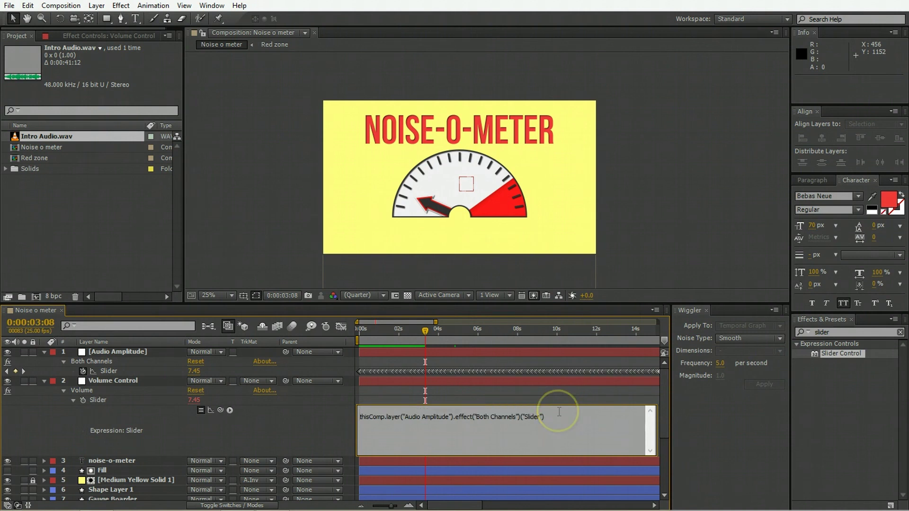
type("i=")
key("Delete")
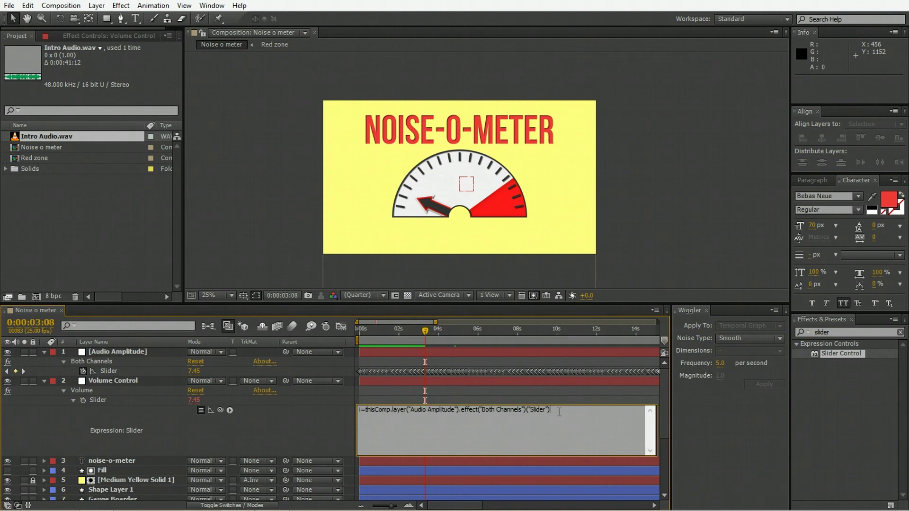
key("Return")
key("Return")
type("linear")
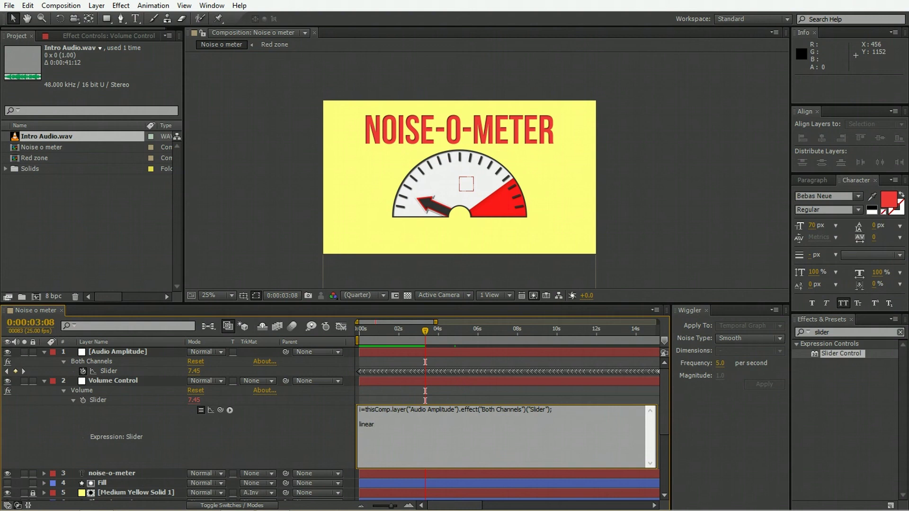
type("(i,5,25,1,100")
key("KP_Enter")
Preview the needle with the new remap, then select the Audio Amplitude Slider keyframes
key("space")
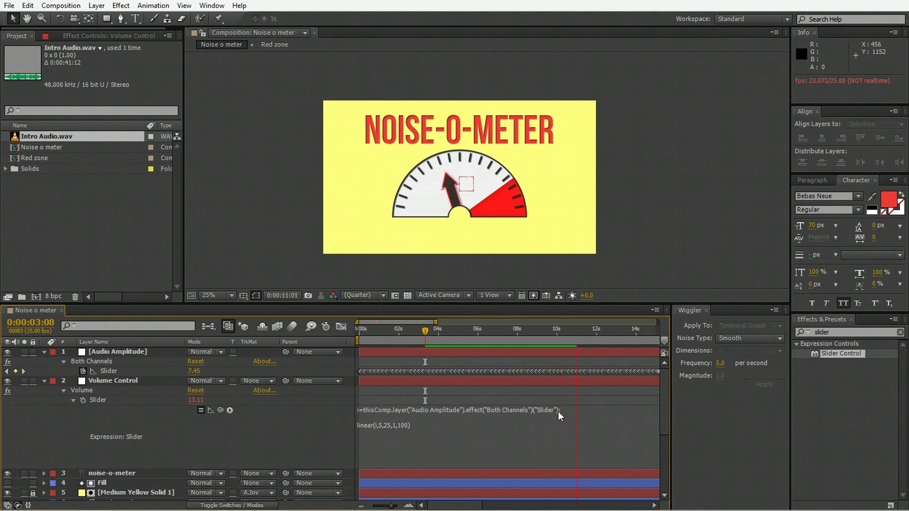
key("space")
left_click(455, 364)
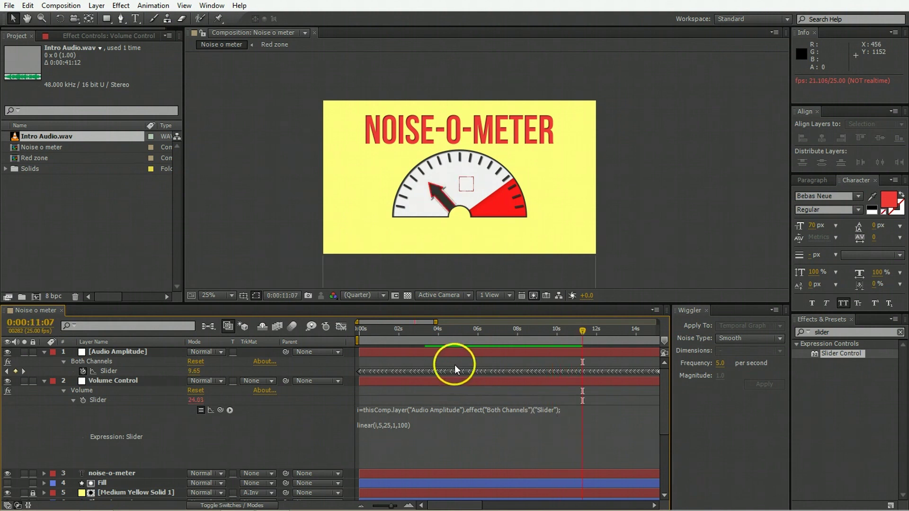
left_click(383, 425)
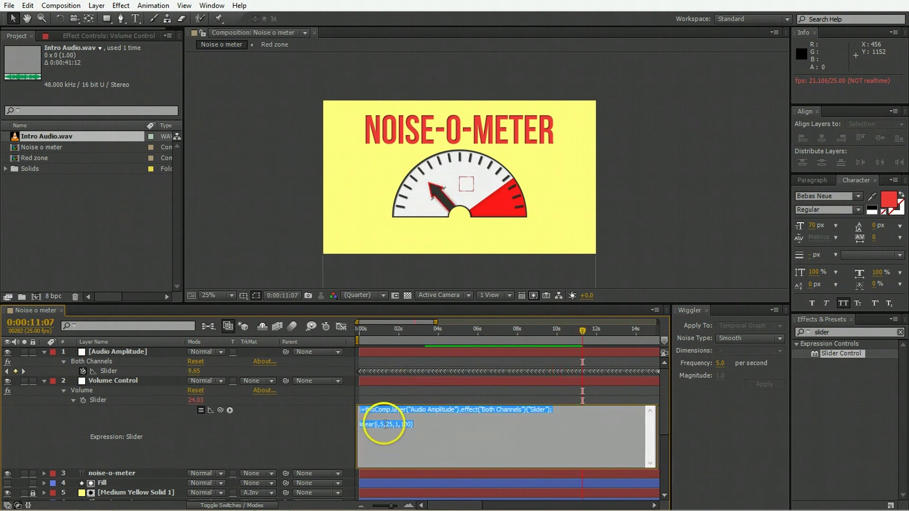
left_click(611, 270)
left_click(146, 367)
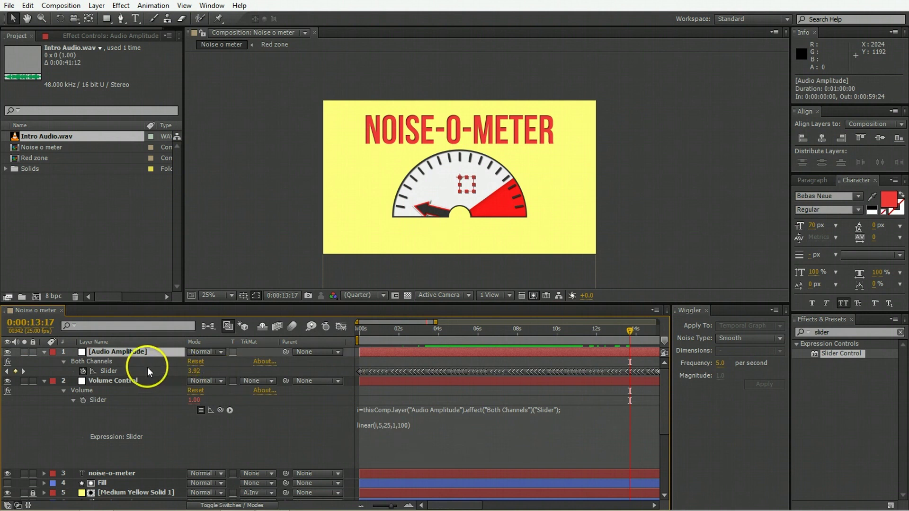
left_click(166, 370)
Show the Slider keyframes in the Graph Editor as an Edit Value Graph
left_click(341, 326)
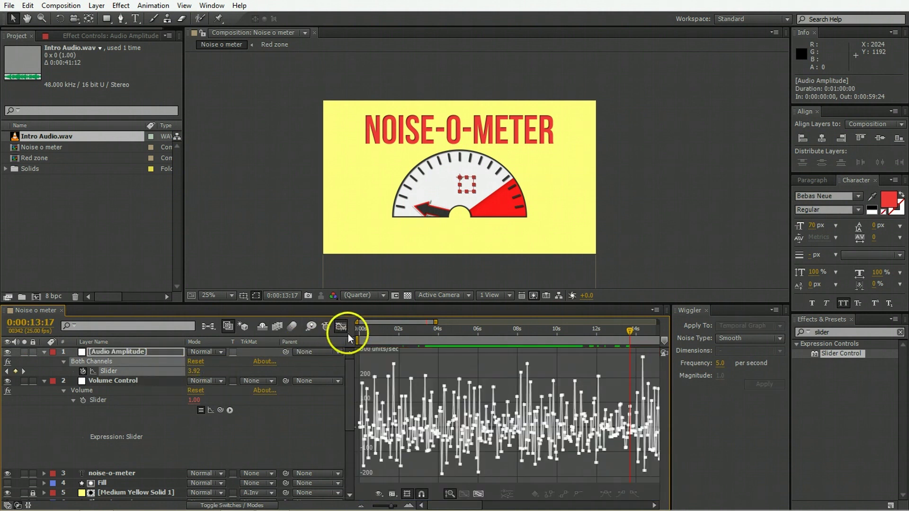
mouse_move(462, 379)
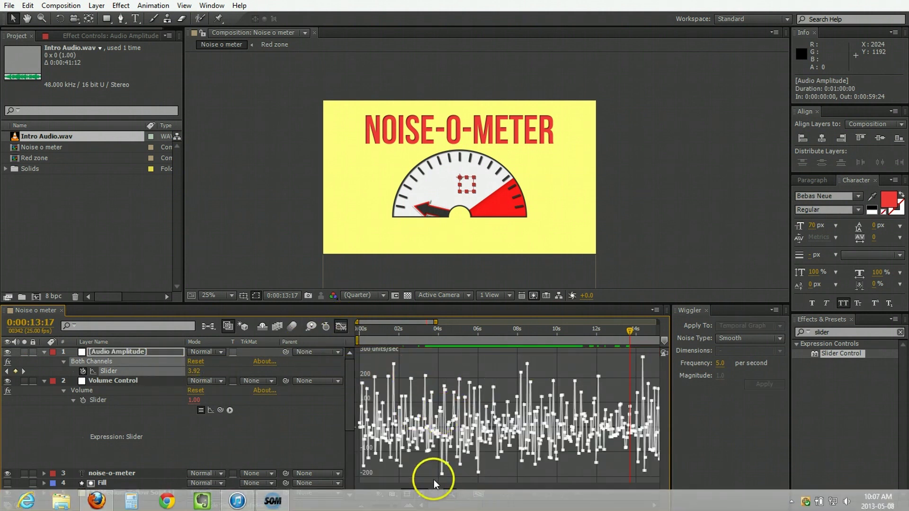
left_click(393, 495)
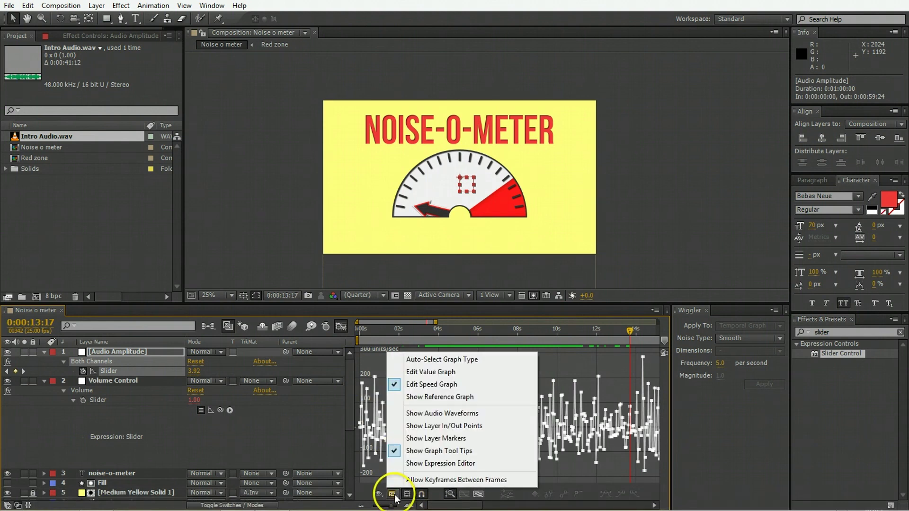
left_click(424, 372)
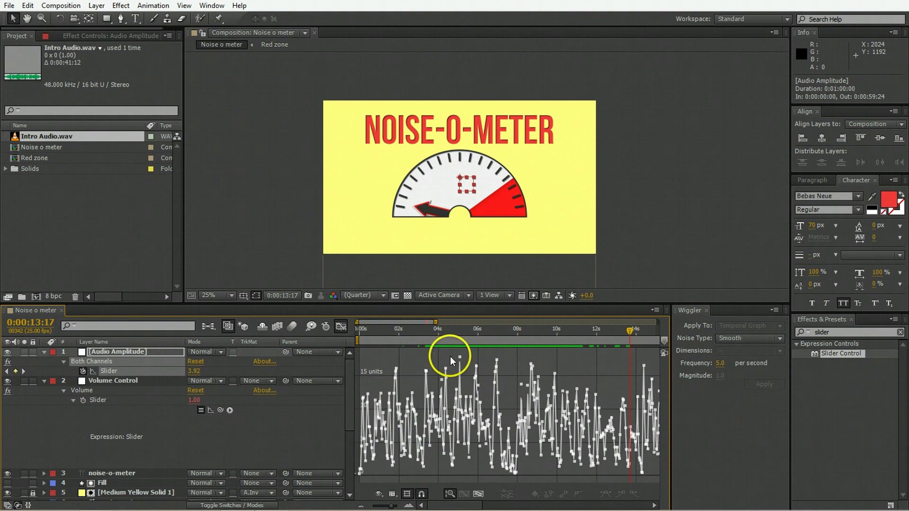
Zoom out over the full minute and scrub to the amplitude peak near 25 around 32 s
mouse_move(519, 419)
scroll(520, 421, "down", 2)
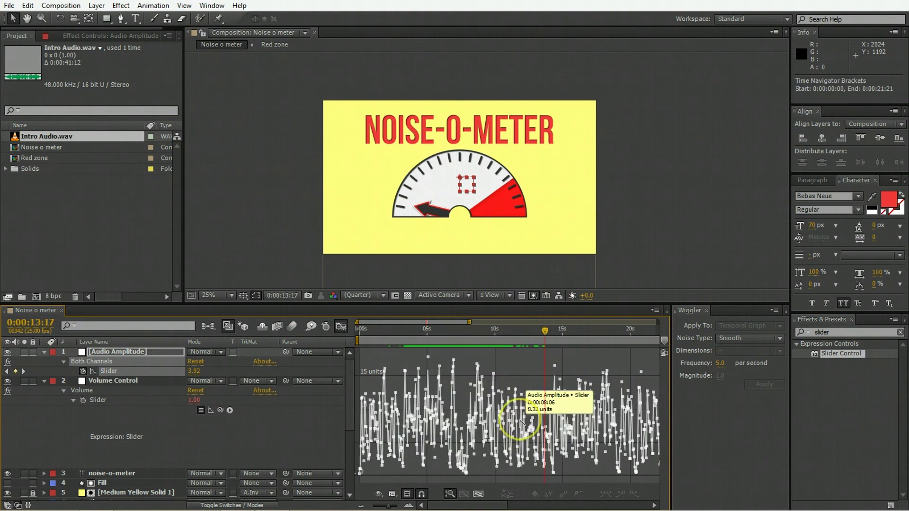
scroll(519, 419, "down", 3)
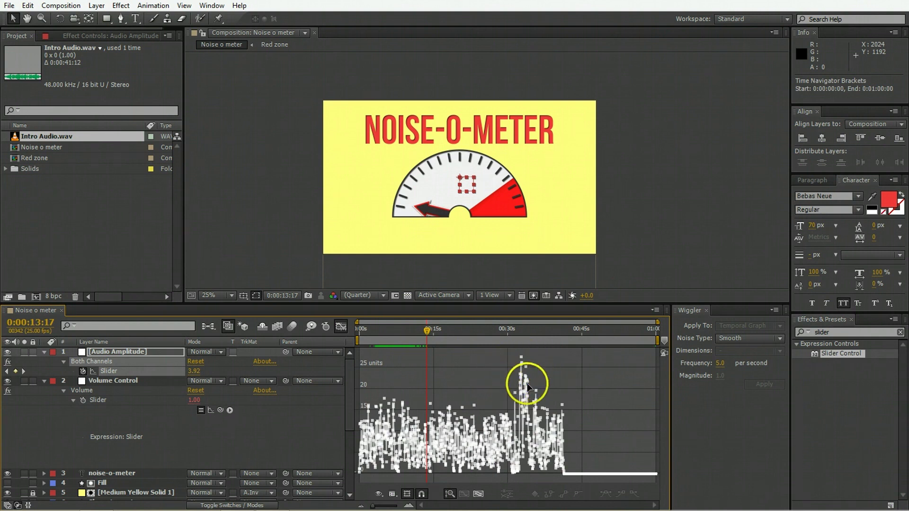
left_click_drag(515, 330, 516, 331)
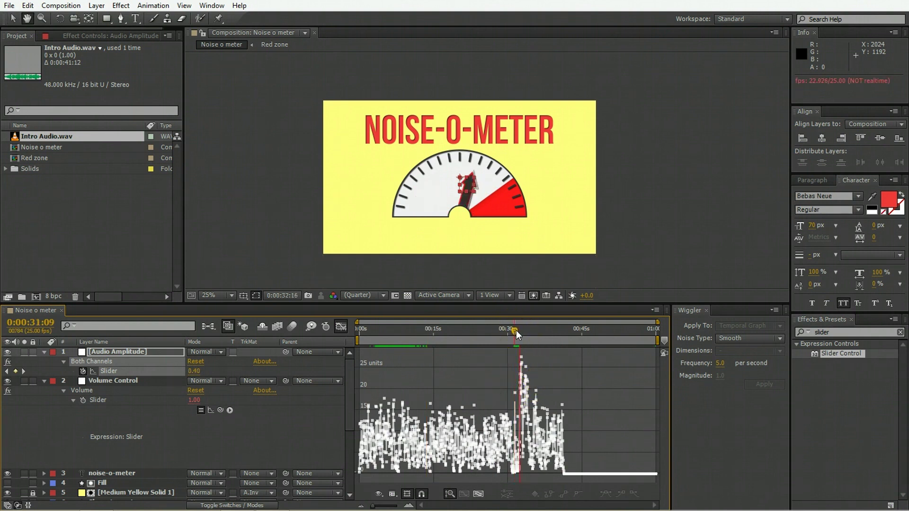
left_click(527, 332)
left_click_drag(527, 332, 523, 337)
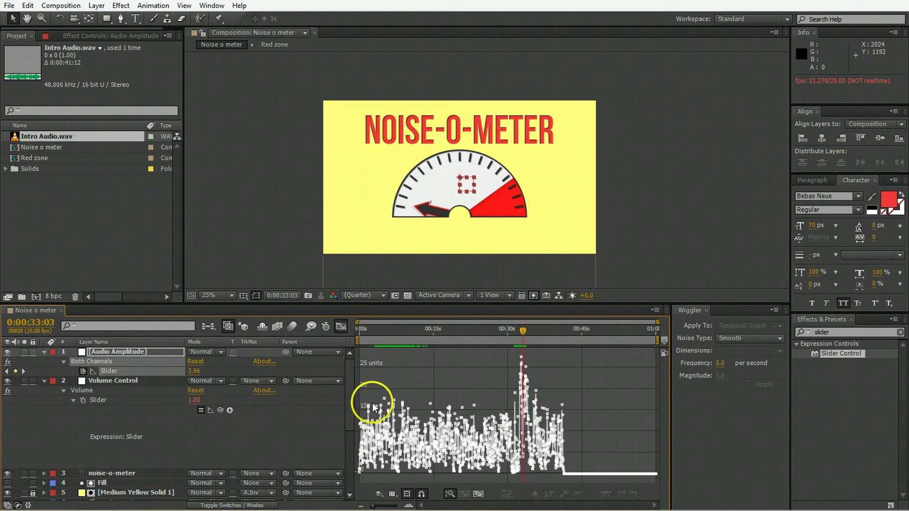
Change the linear() input maximum from 25 to 30, giving linear(i,5,30,1,100)
left_click(342, 327)
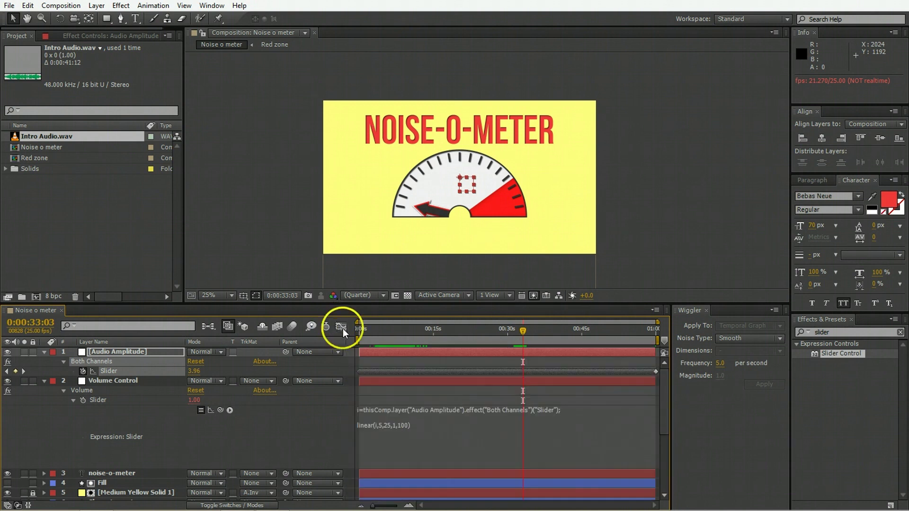
left_click(384, 424)
left_click(535, 280)
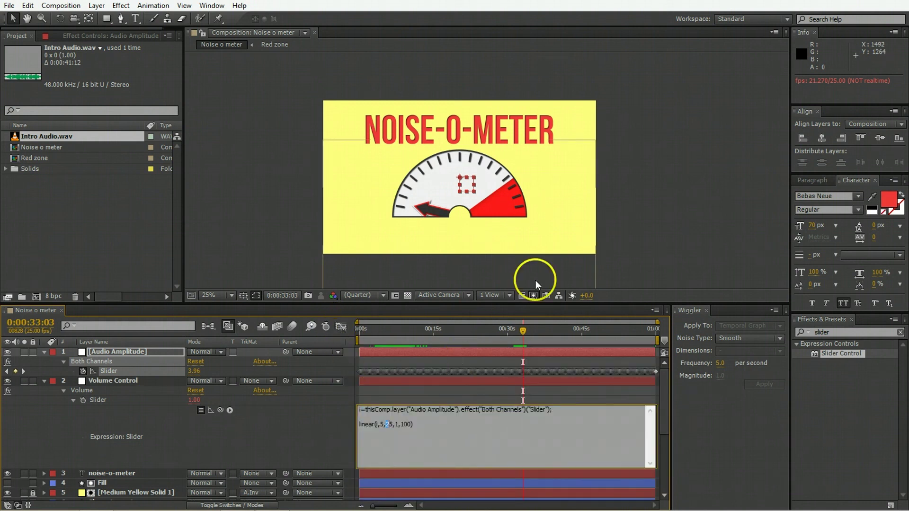
type("30")
key("KP_Enter")
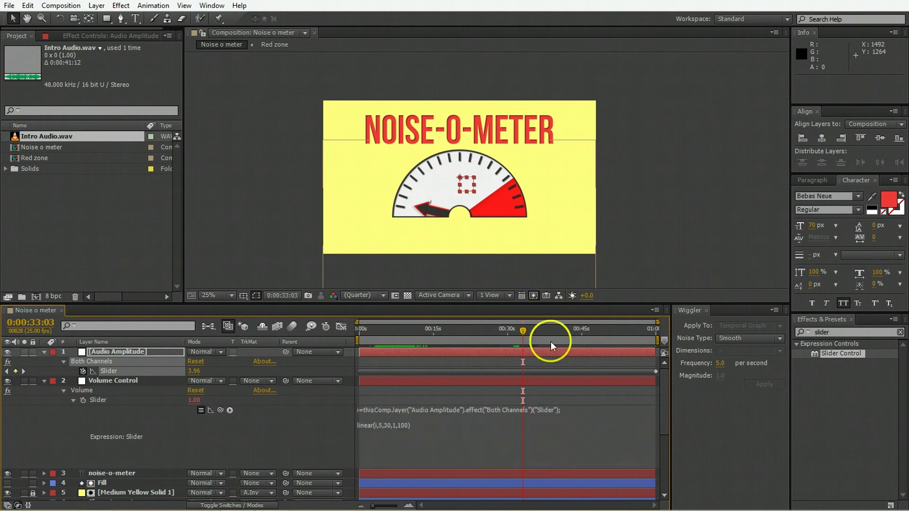
Scrub and preview the loud section to check the meter with the new range
mouse_move(520, 330)
left_mouse_down()
mouse_move(553, 331)
mouse_move(516, 334)
left_mouse_up()
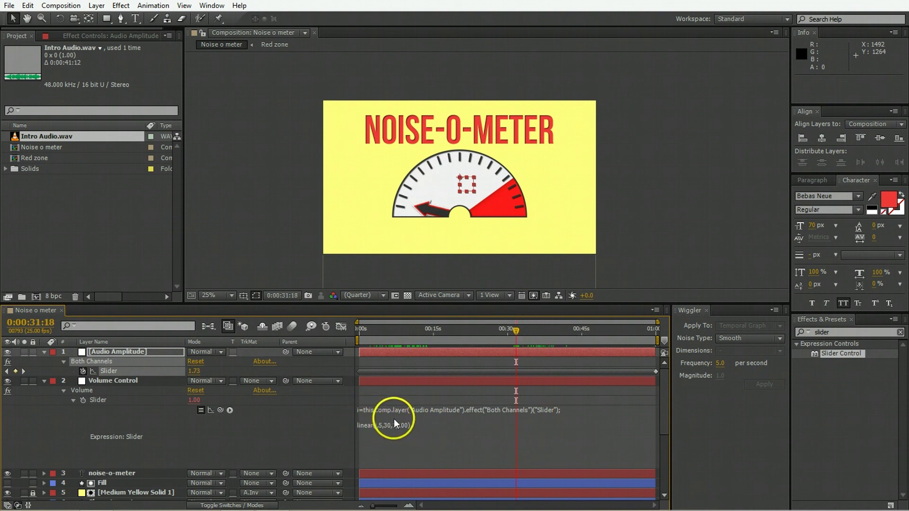
key("space")
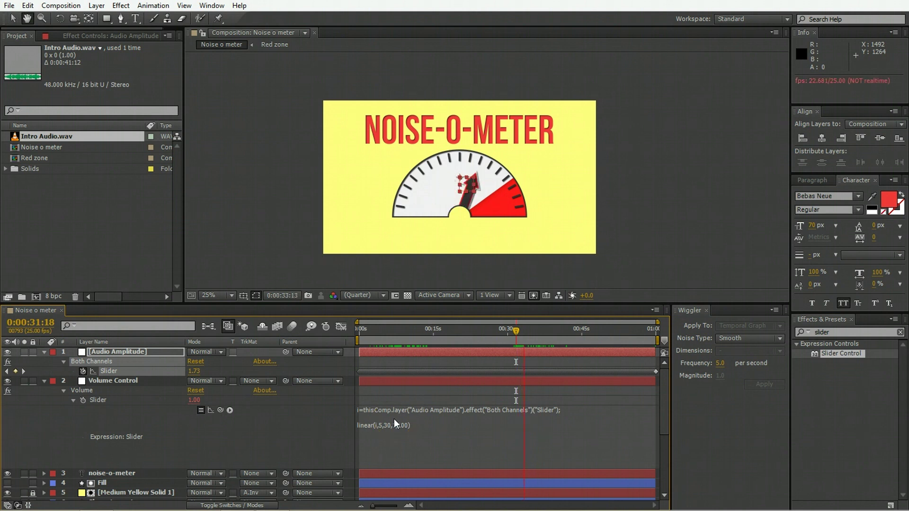
left_click(378, 396)
Collapse the Audio Amplitude and Volume Control layer properties
left_click(44, 351)
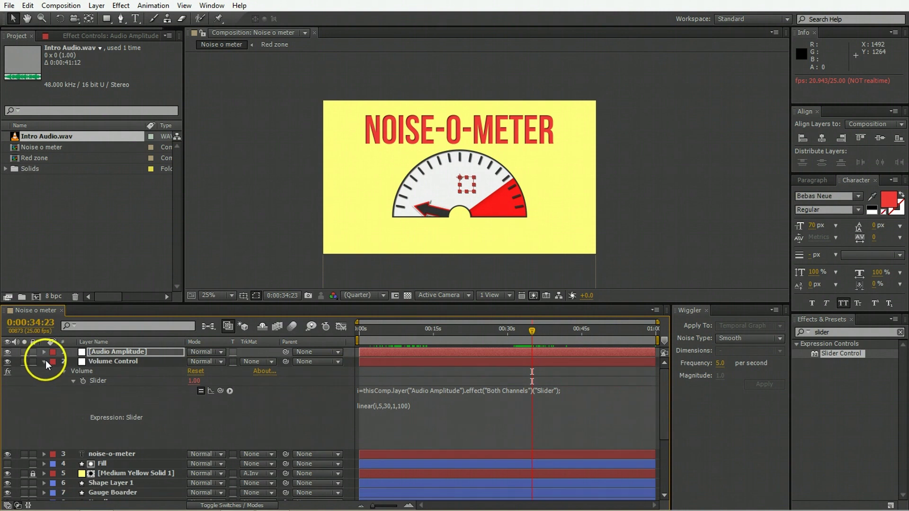
left_click(45, 361)
left_click_drag(376, 332, 419, 331)
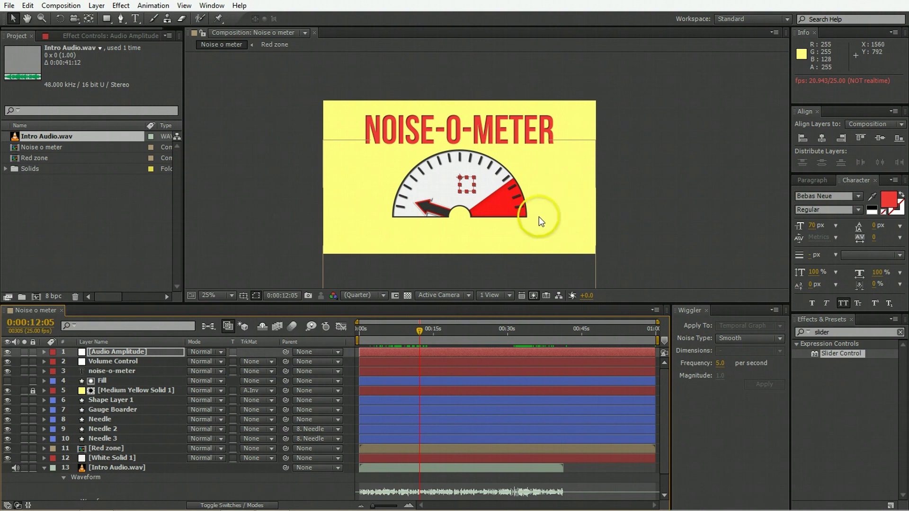
End the work area at 0:00:41:09 where the audio ends and RAM preview the meter
left_click(442, 338)
left_click_drag(442, 337, 561, 330)
key("n")
key("KP_0")
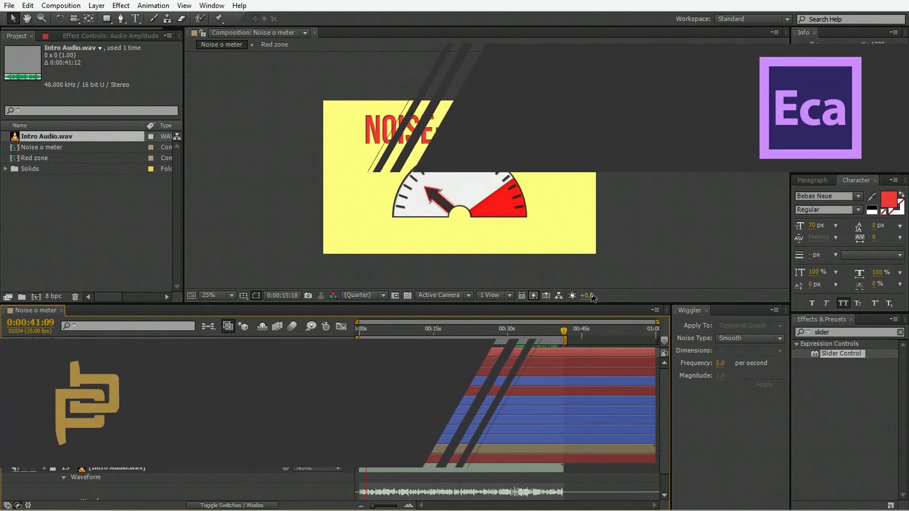
key("space")
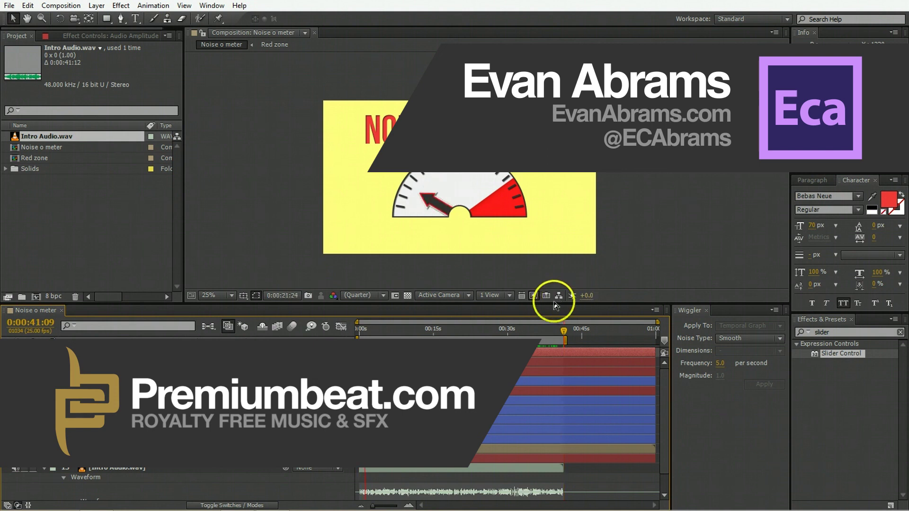
left_click(381, 334)
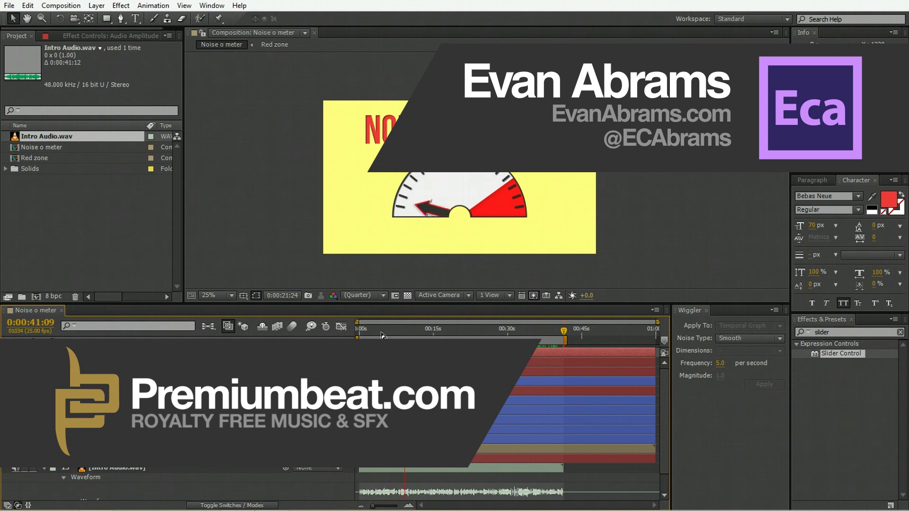
left_click(381, 334)
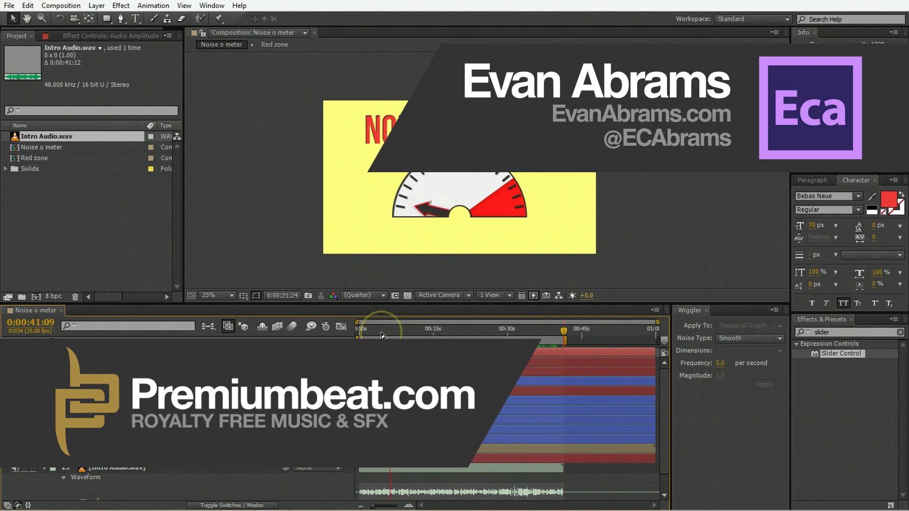